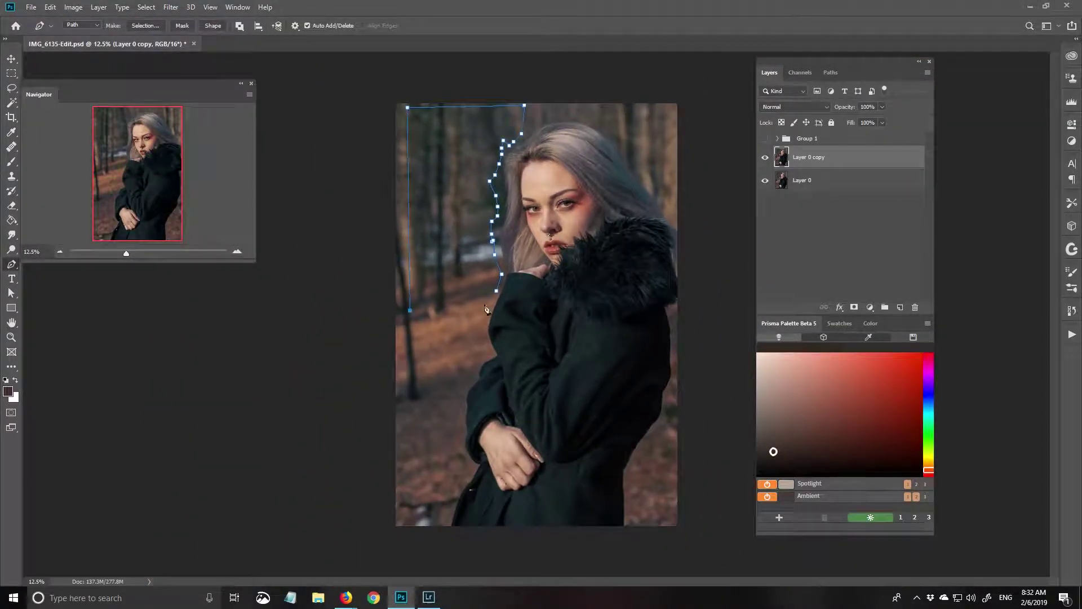
Copy the traced background left of the hair to Layer 1 and shift it right over the hair edge.
{"action": "right_click", "coordinate": [462, 253]}
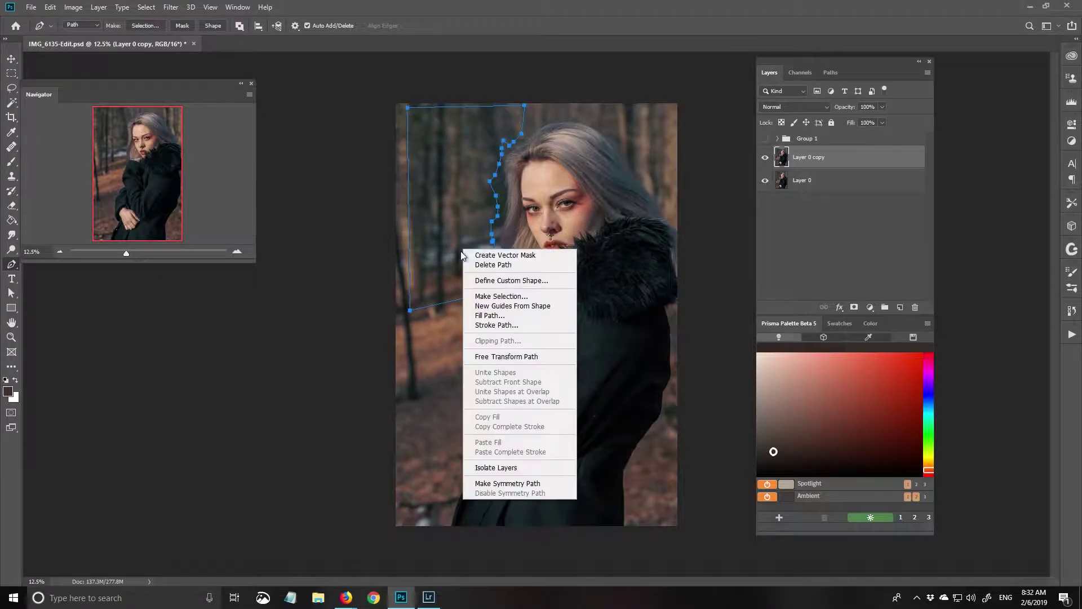
{"action": "key", "text": "ctrl+Return"}
{"action": "key", "text": "ctrl+j"}
{"action": "key", "text": "ctrl+t"}
{"action": "left_click_drag", "start_coordinate": [499, 250], "coordinate": [517, 253]}
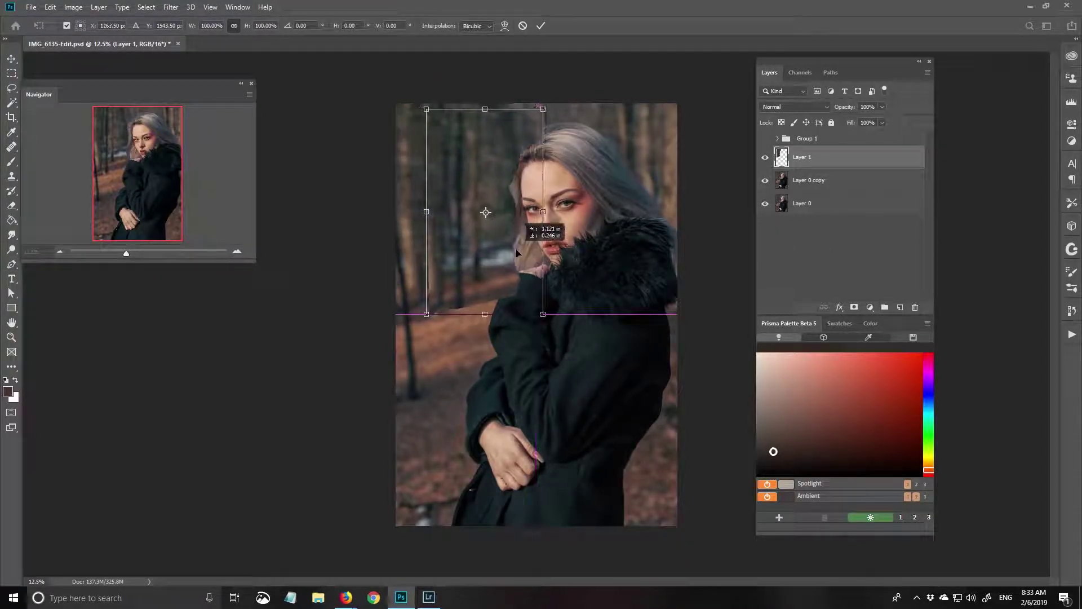
{"action": "key", "text": "Return"}
Give Layer 1 a black mask and set up a white brush at size 90.
{"action": "left_click", "coordinate": [854, 307], "text": "alt"}
{"action": "key", "text": "b"}
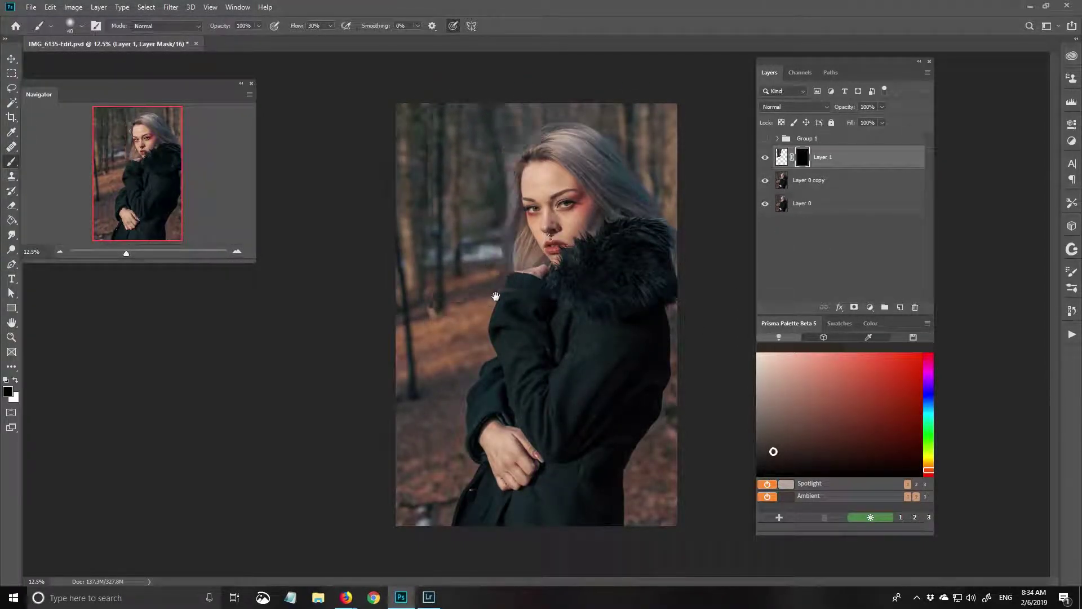
{"action": "scroll", "coordinate": [496, 297], "scroll_direction": "up", "scroll_amount": 3}
{"action": "key", "text": "x"}
{"action": "key", "text": "bracketright"}
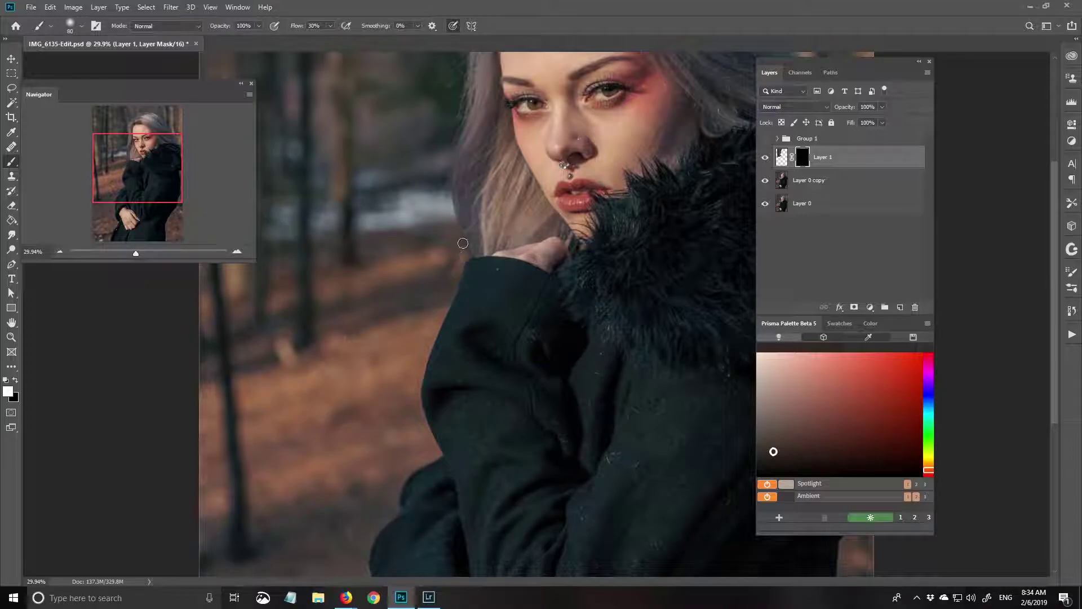
{"action": "scroll", "coordinate": [445, 224], "scroll_direction": "up", "scroll_amount": 3}
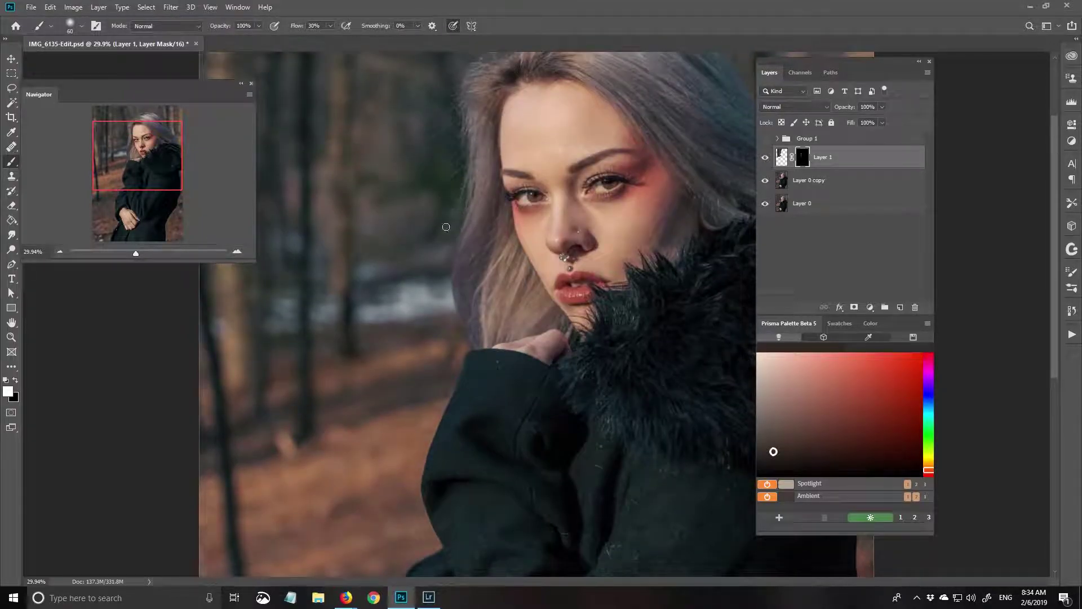
{"action": "key", "text": "bracketright"}
{"action": "key", "text": "bracketright"}
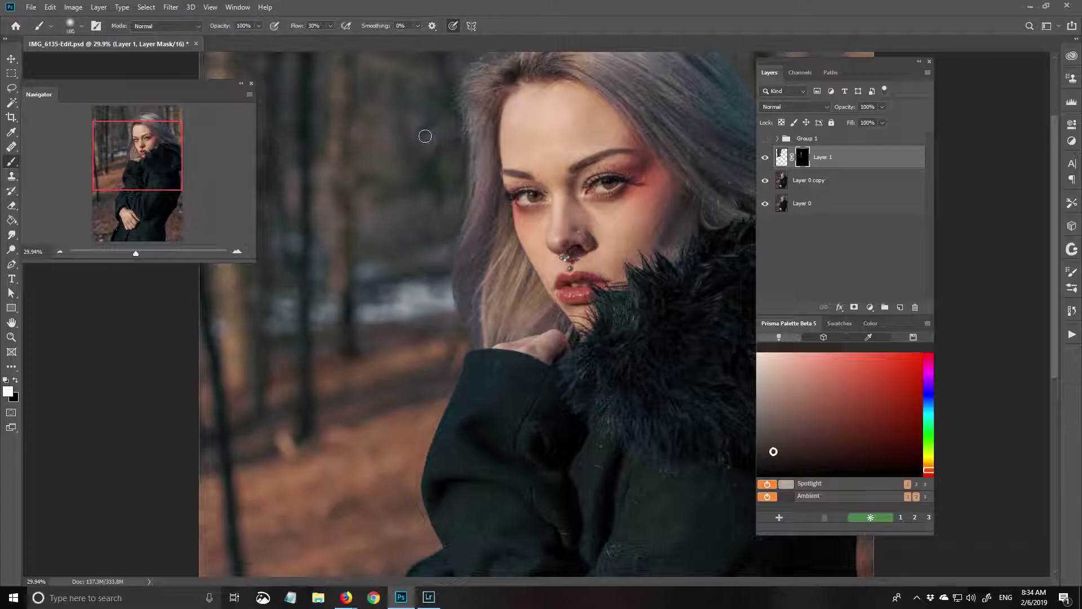
Paint the copied background into Layer 1's mask along the left hair edge at sizes 175 and 90.
{"action": "scroll", "coordinate": [453, 141], "scroll_direction": "up", "scroll_amount": 1}
{"action": "scroll", "coordinate": [462, 234], "scroll_direction": "up", "scroll_amount": 3}
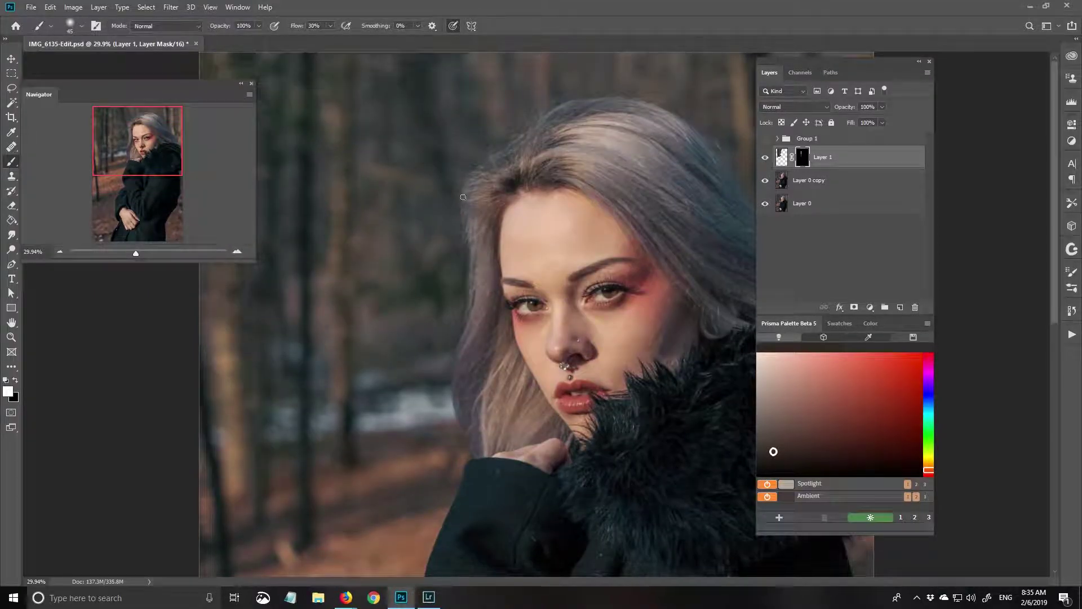
{"action": "key", "text": "bracketright"}
{"action": "key", "text": "bracketright"}
{"action": "key", "text": "bracketright"}
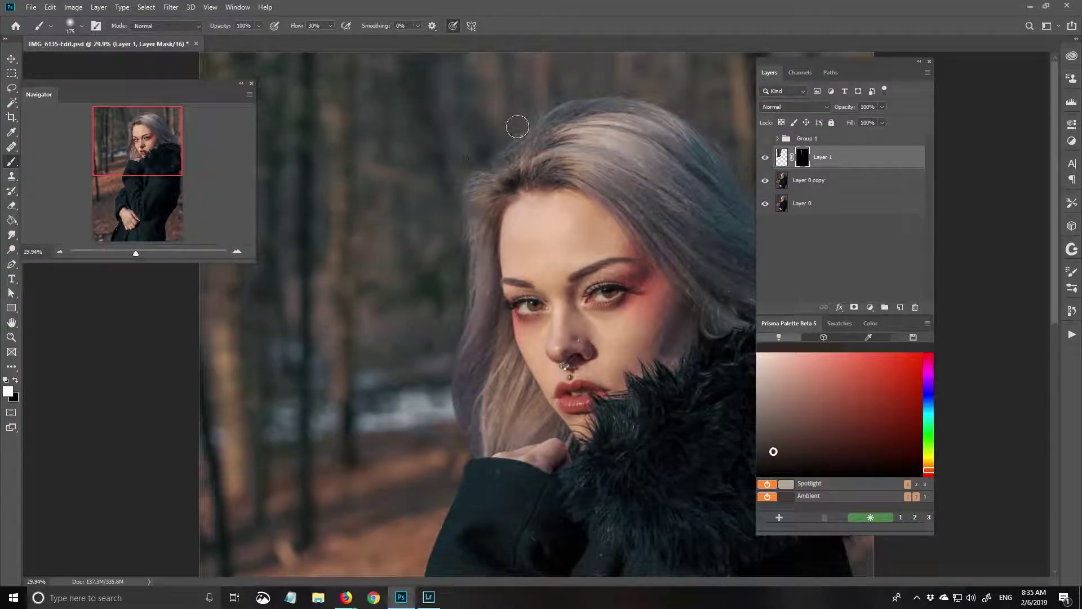
{"action": "key", "text": "alt+bracketleft"}
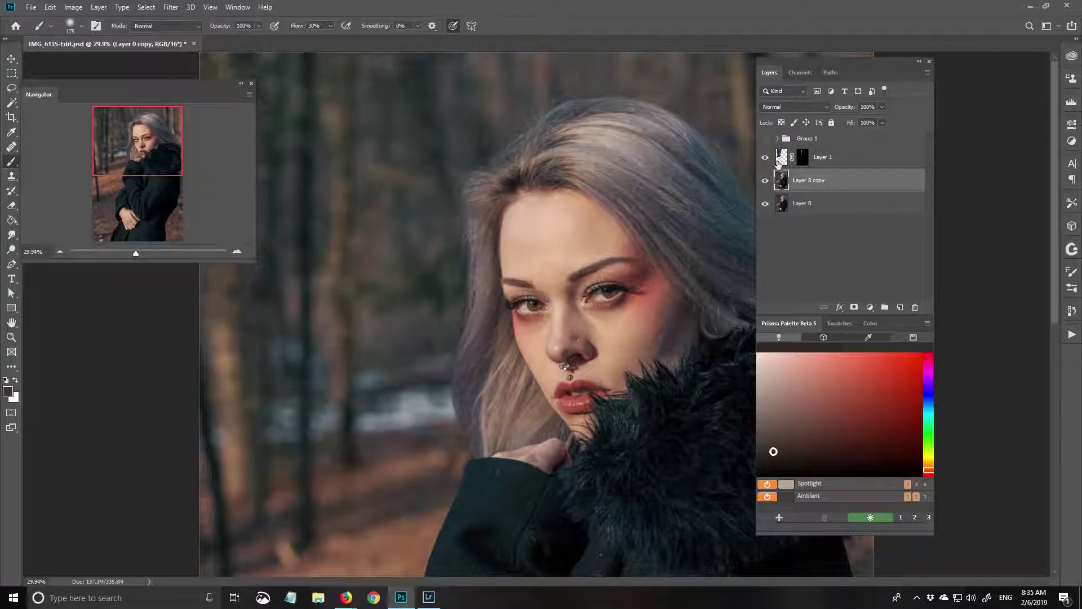
{"action": "left_click", "coordinate": [778, 162]}
{"action": "key", "text": "bracketleft"}
{"action": "key", "text": "bracketleft"}
{"action": "key", "text": "bracketleft"}
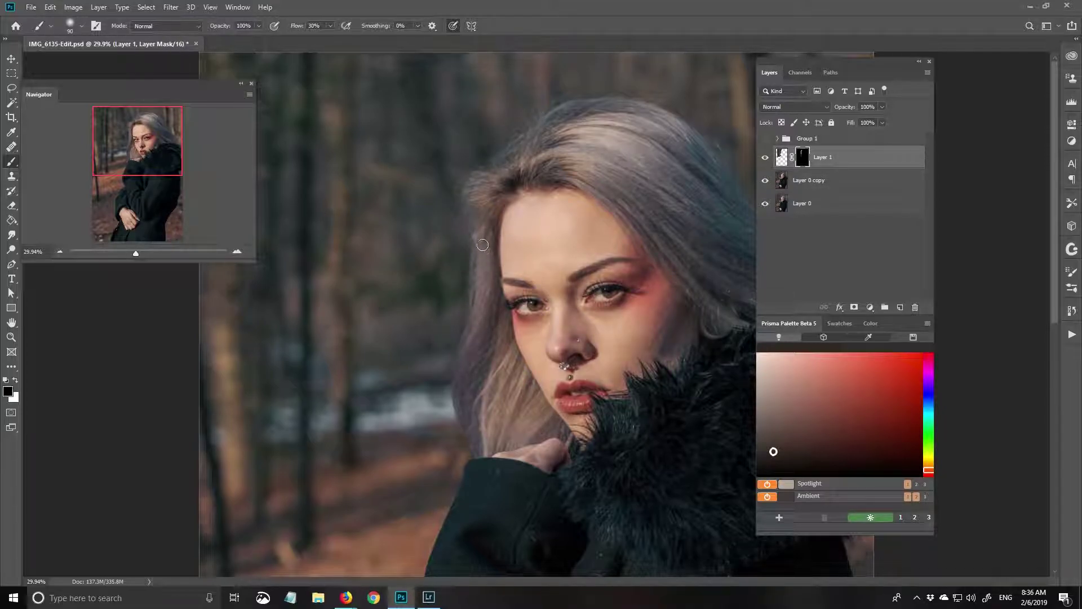
{"action": "left_click_drag", "start_coordinate": [836, 60], "coordinate": [974, 30]}
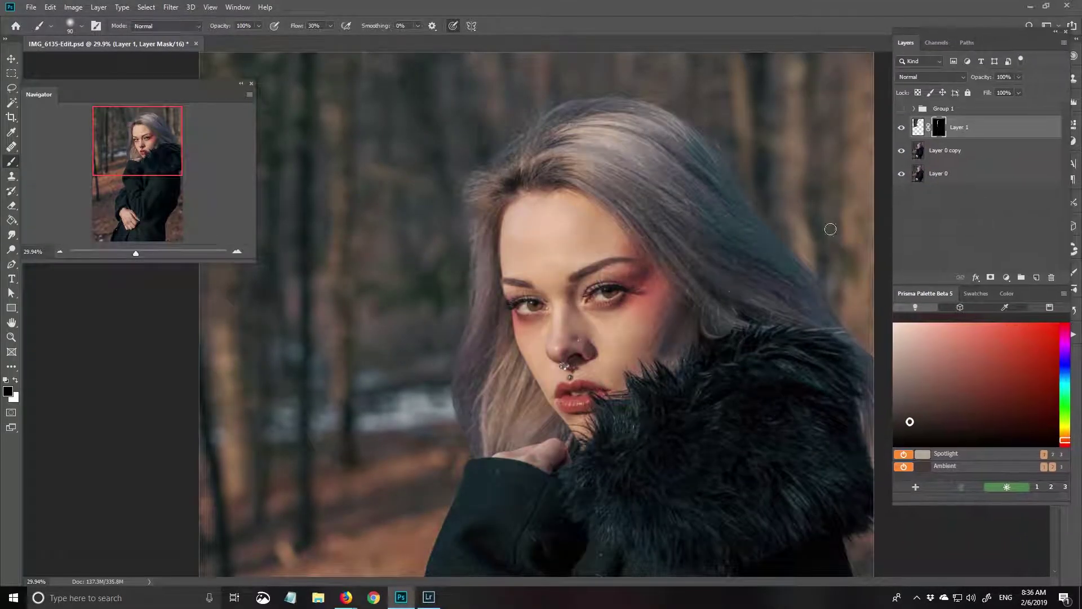
{"action": "key", "text": "p"}
{"action": "key", "text": "alt+bracketleft"}
Trace a path above the hair's right side and copy that background to Layer 2.
{"action": "left_click", "coordinate": [529, 95]}
{"action": "left_click", "coordinate": [562, 86]}
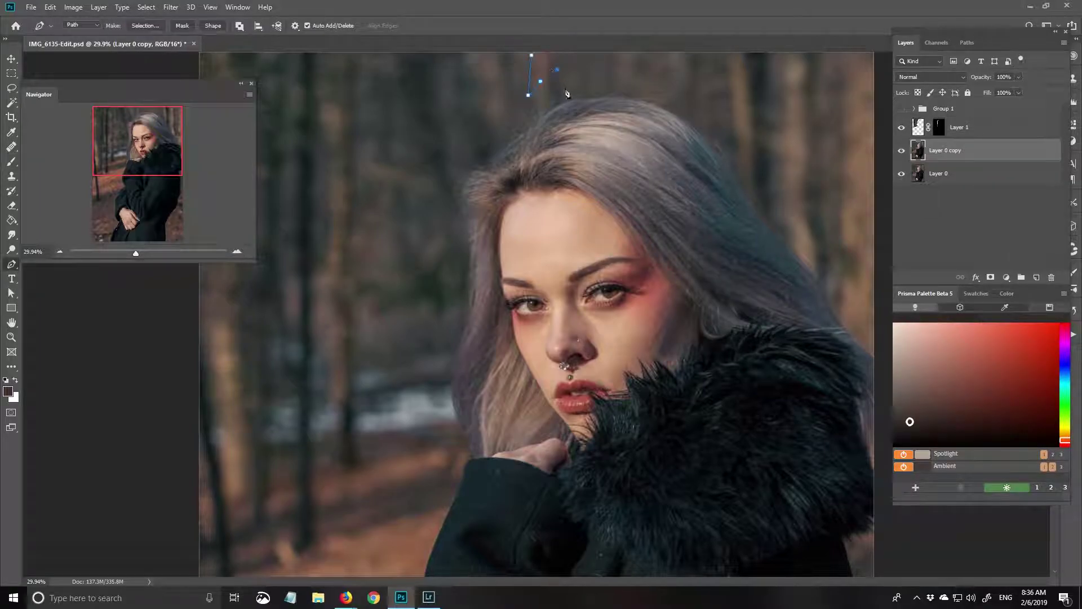
{"action": "left_click", "coordinate": [684, 95]}
{"action": "left_click", "coordinate": [734, 149]}
{"action": "left_click", "coordinate": [826, 264]}
{"action": "left_click", "coordinate": [881, 287]}
{"action": "right_click", "coordinate": [783, 118]}
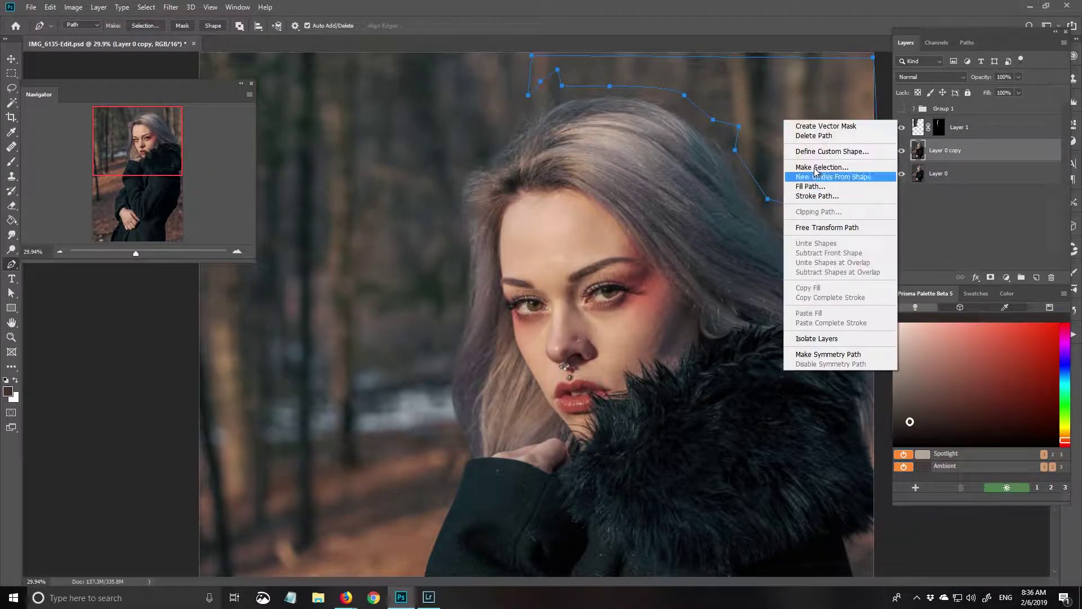
{"action": "left_click", "coordinate": [800, 175]}
{"action": "key", "text": "Return"}
{"action": "key", "text": "ctrl+j"}
Move Layer 2 down over the hair top, warp it to the hair curve, and add a mask.
{"action": "key", "text": "ctrl+t"}
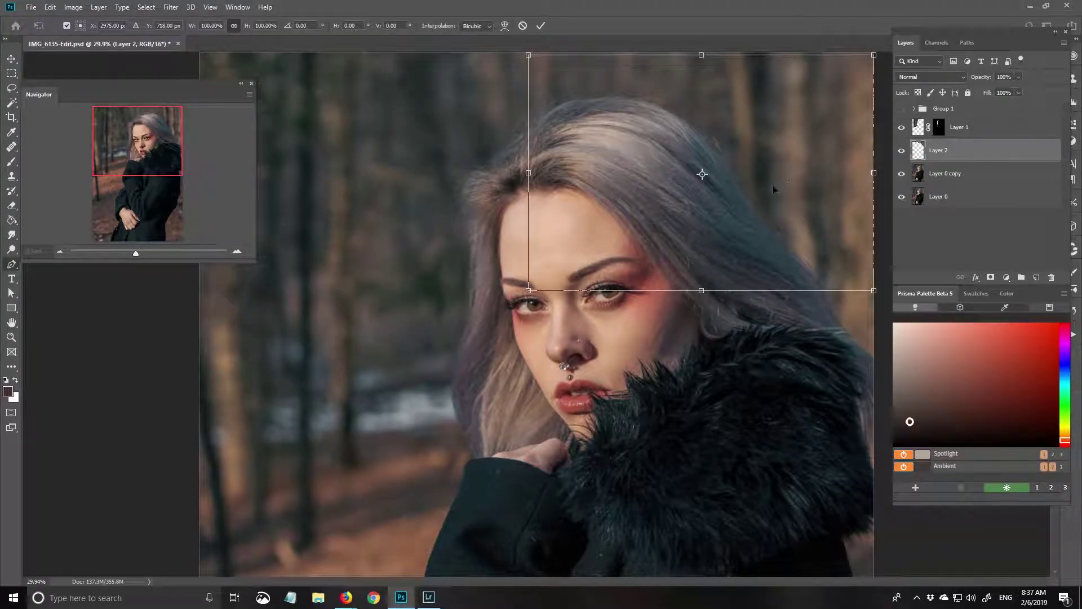
{"action": "mouse_move", "coordinate": [813, 253]}
{"action": "left_mouse_down"}
{"action": "mouse_move", "coordinate": [794, 260]}
{"action": "mouse_move", "coordinate": [793, 280]}
{"action": "left_mouse_up"}
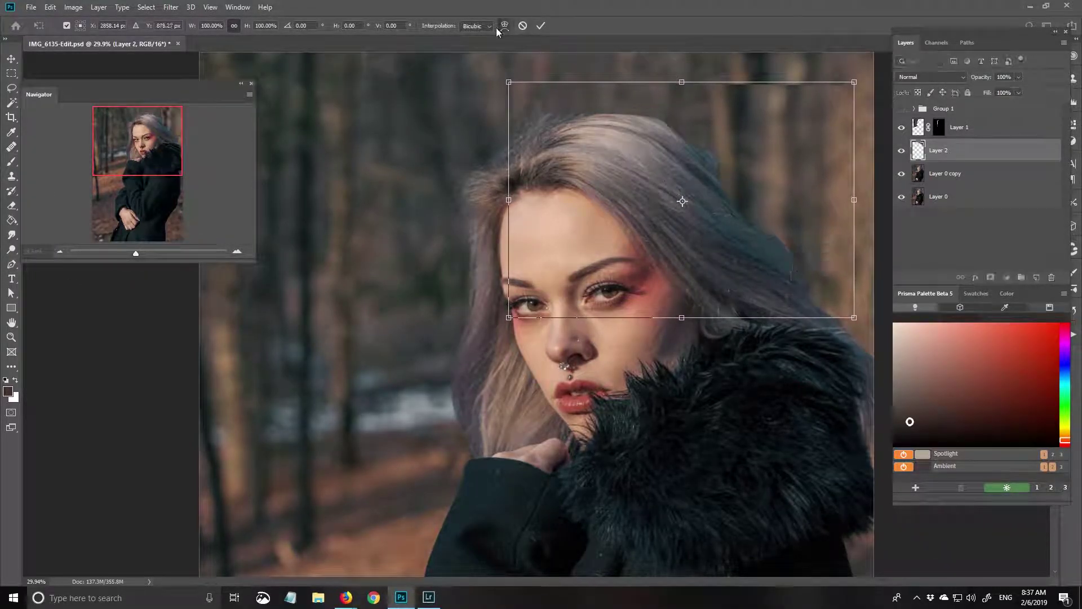
{"action": "left_click", "coordinate": [504, 26]}
{"action": "left_click_drag", "start_coordinate": [812, 214], "coordinate": [839, 225]}
{"action": "key", "text": "Return"}
{"action": "key", "text": "b"}
{"action": "left_click", "coordinate": [991, 277]}
Invert Layer 2's mask and paint white along the head top at brush size 100.
{"action": "key", "text": "ctrl+i"}
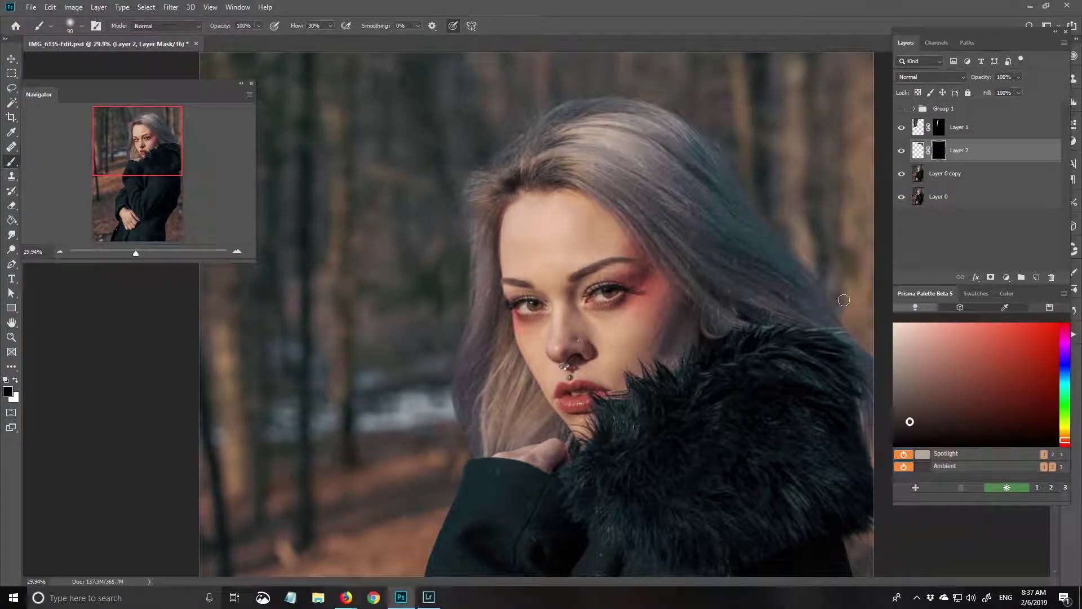
{"action": "key", "text": "x"}
{"action": "key", "text": "bracketright"}
{"action": "key", "text": "bracketright"}
{"action": "key", "text": "bracketright"}
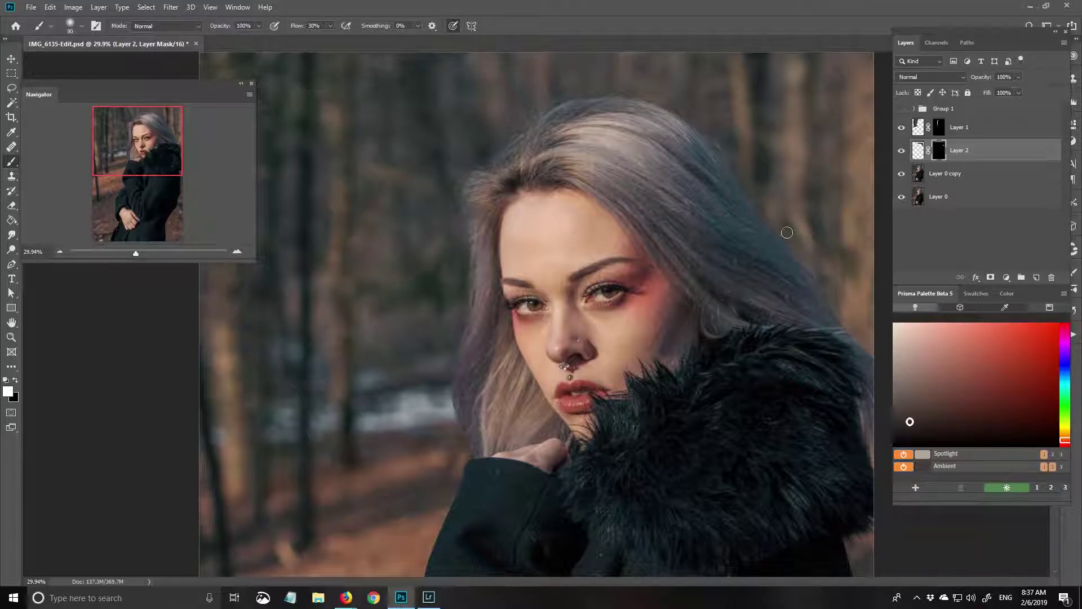
{"action": "key", "text": "bracketleft"}
{"action": "key", "text": "bracketleft"}
{"action": "key", "text": "bracketleft"}
{"action": "mouse_move", "coordinate": [737, 161]}
{"action": "left_mouse_down"}
{"action": "mouse_move", "coordinate": [698, 116]}
{"action": "mouse_move", "coordinate": [732, 145]}
{"action": "mouse_move", "coordinate": [599, 90]}
{"action": "mouse_move", "coordinate": [623, 124]}
{"action": "left_mouse_up"}
{"action": "key", "text": "x"}
{"action": "key", "text": "bracketleft"}
{"action": "key", "text": "bracketleft"}
{"action": "key", "text": "bracketleft"}
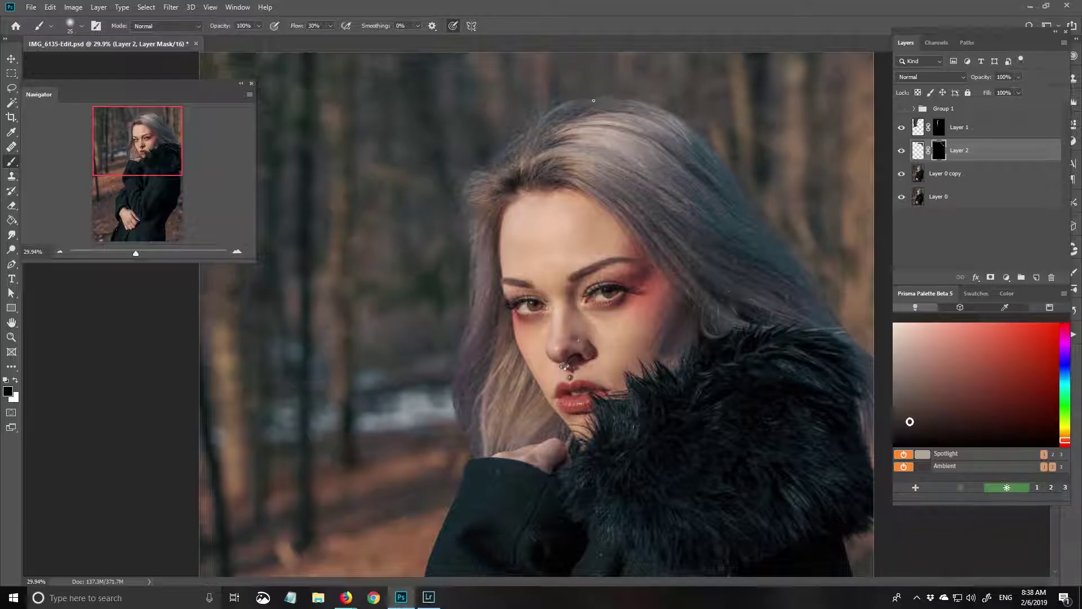
{"action": "key", "text": "x"}
{"action": "key", "text": "bracketright"}
{"action": "key", "text": "bracketright"}
{"action": "key", "text": "bracketright"}
{"action": "key", "text": "x"}
{"action": "key", "text": "x"}
{"action": "key", "text": "x"}
{"action": "key", "text": "x"}
Lasso a patch of Layer 2's pixels over the hair top and reshape it with Free Transform.
{"action": "key", "text": "ctrl+2"}
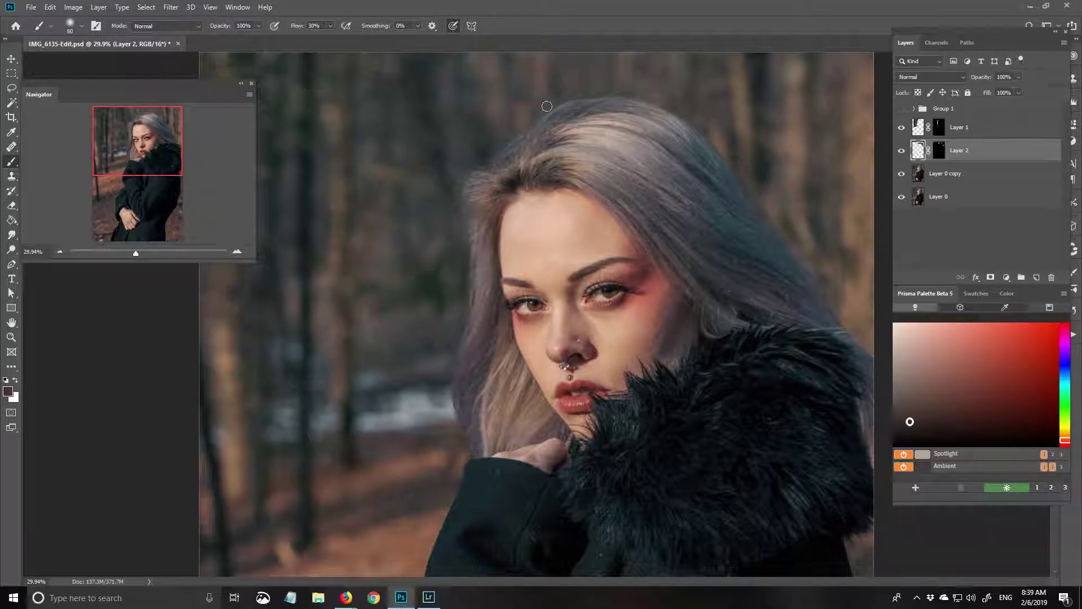
{"action": "key", "text": "l"}
{"action": "left_click_drag", "start_coordinate": [506, 85], "coordinate": [614, 76]}
{"action": "key", "text": "ctrl+t"}
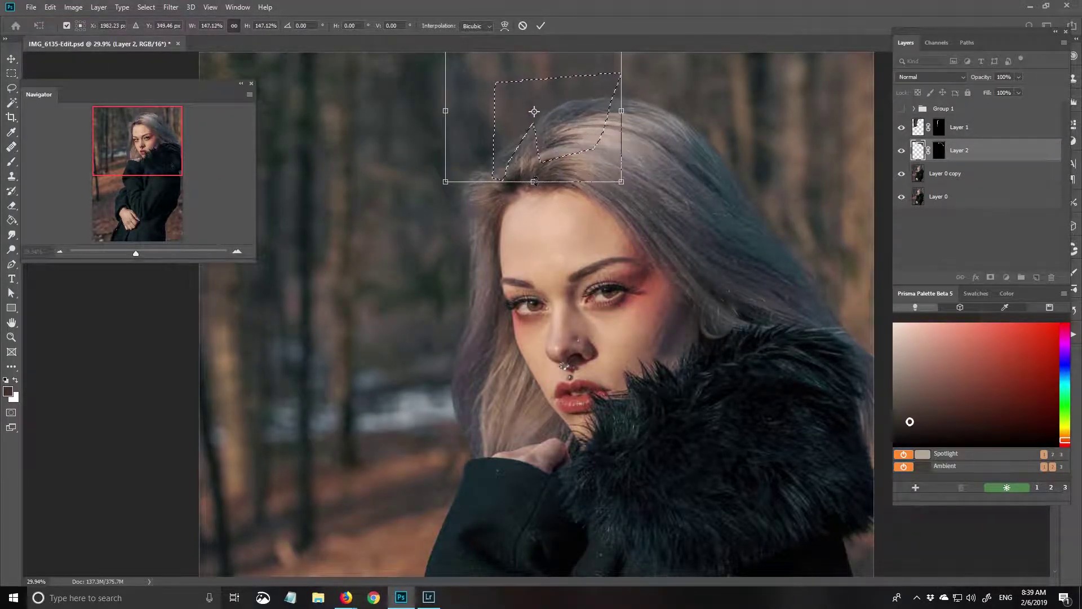
{"action": "key", "text": "Return"}
{"action": "key", "text": "ctrl+d"}
Refine Layer 2's mask with black and white strokes at sizes 90 and 80, then add empty Layer 3.
{"action": "key", "text": "ctrl+backslash"}
{"action": "key", "text": "b"}
{"action": "key", "text": "x"}
{"action": "key", "text": "bracketleft"}
{"action": "key", "text": "bracketleft"}
{"action": "key", "text": "bracketleft"}
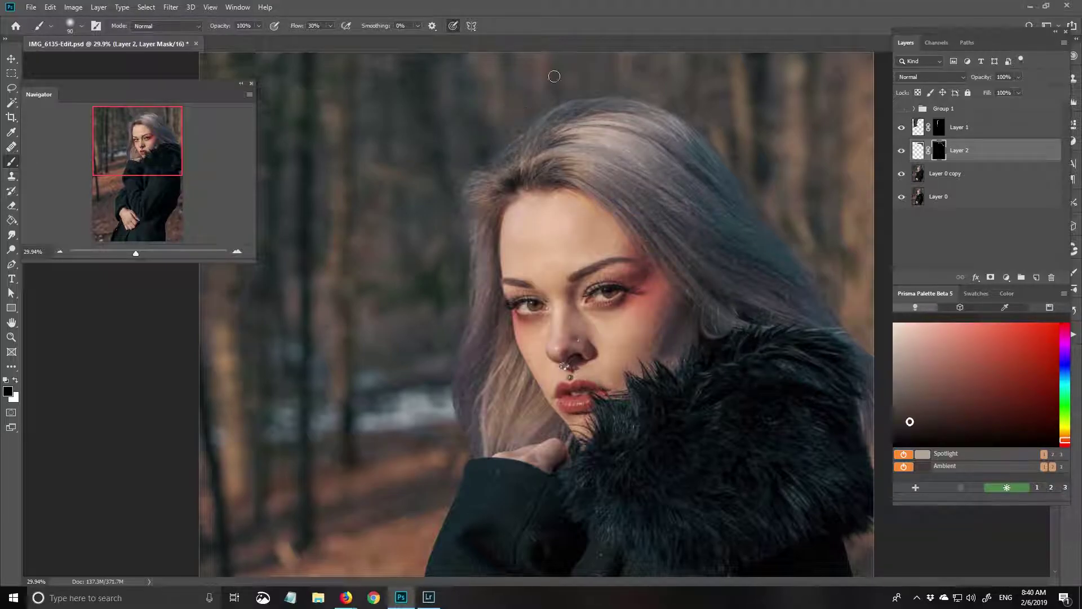
{"action": "key", "text": "x"}
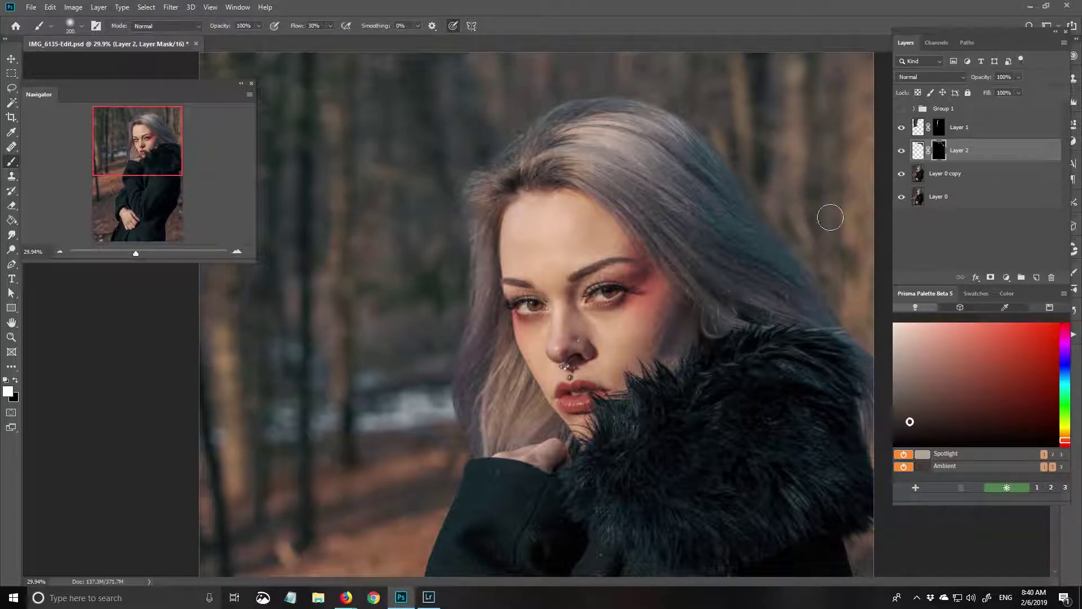
{"action": "key", "text": "bracketleft"}
{"action": "key", "text": "ctrl+shift+alt+n"}
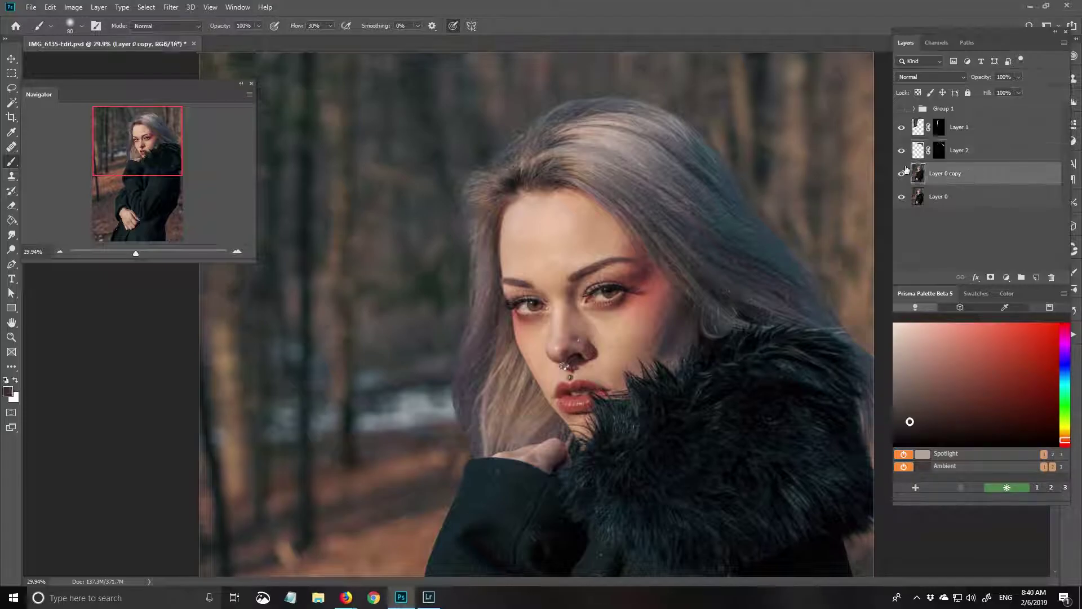
{"action": "scroll", "coordinate": [611, 321], "scroll_direction": "up", "scroll_amount": 3}
{"action": "scroll", "coordinate": [642, 337], "scroll_direction": "up", "scroll_amount": 2}
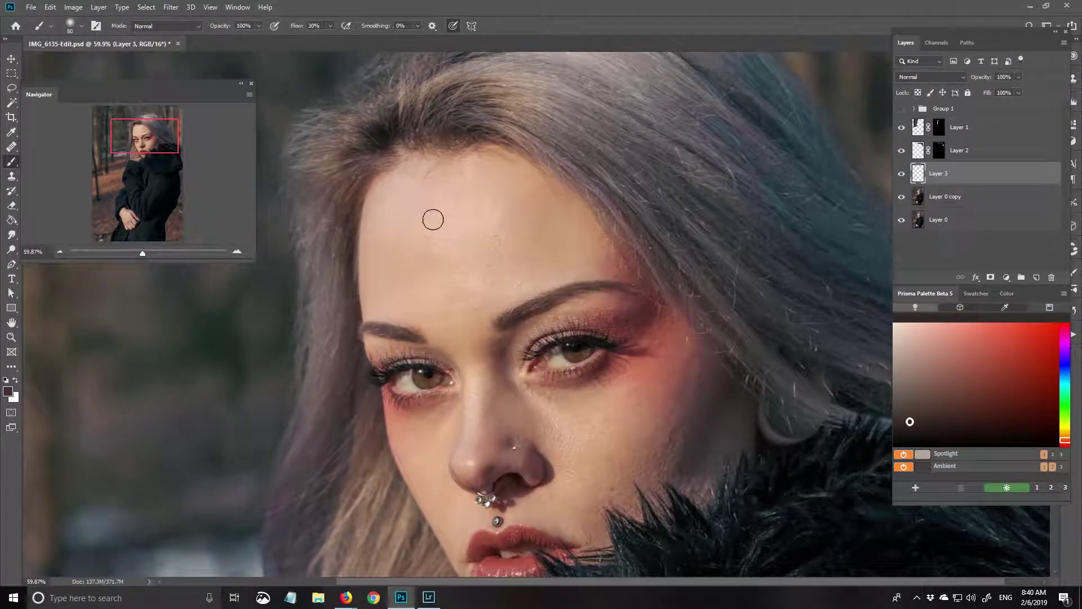
Zoom in on the face and sample clean skin with the Spot Healing Brush.
{"action": "key", "text": "j"}
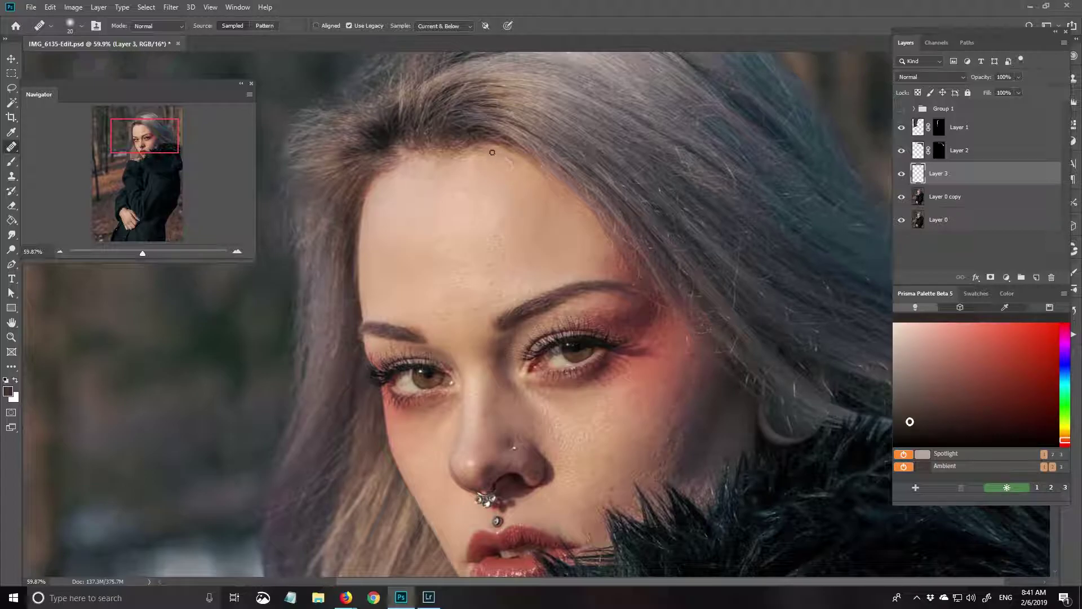
{"action": "scroll", "coordinate": [464, 220], "scroll_direction": "up", "scroll_amount": 1}
{"action": "scroll", "coordinate": [483, 254], "scroll_direction": "up", "scroll_amount": 1}
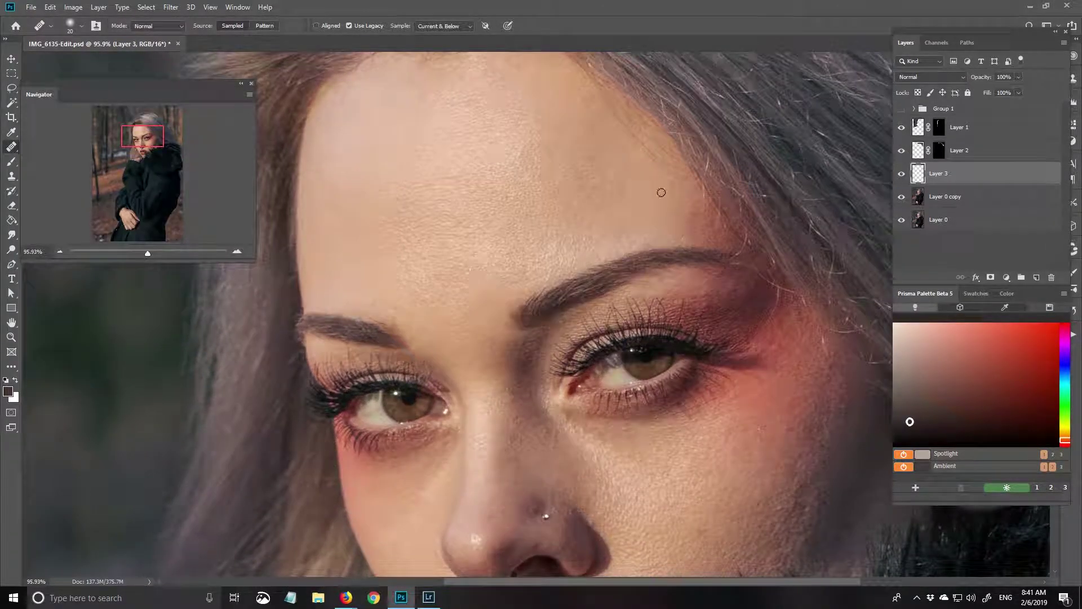
{"action": "scroll", "coordinate": [581, 261], "scroll_direction": "up", "scroll_amount": 1}
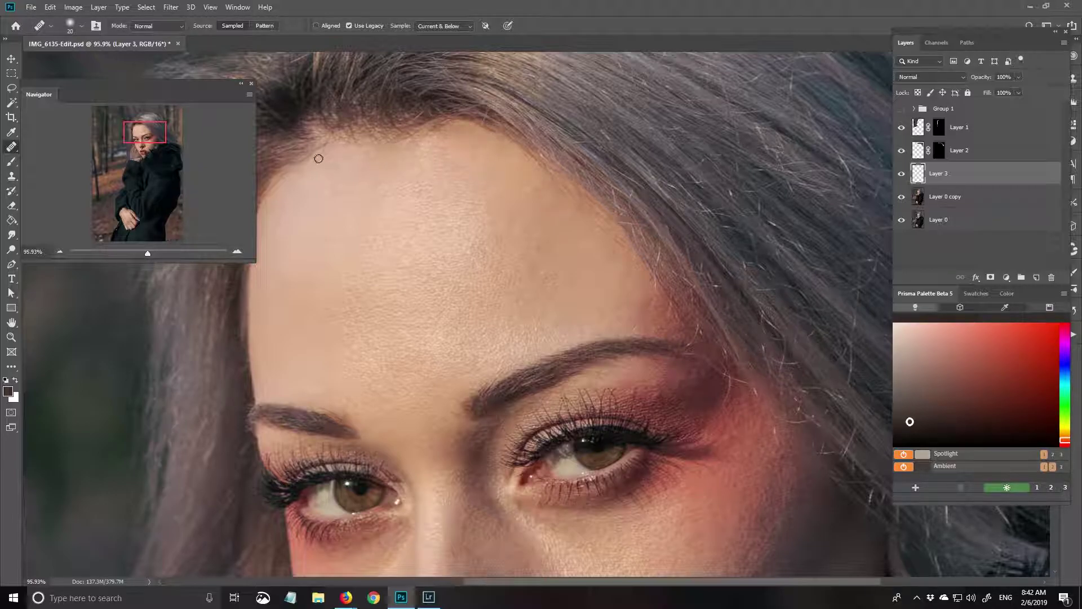
{"action": "left_click", "coordinate": [641, 310], "text": "alt"}
{"action": "scroll", "coordinate": [507, 226], "scroll_direction": "down", "scroll_amount": 3}
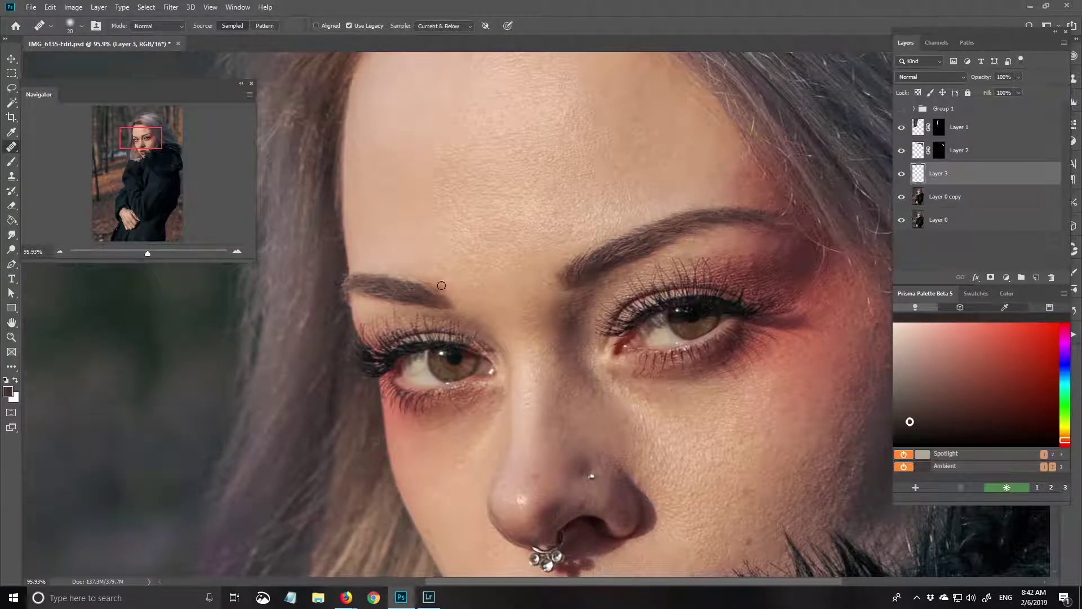
{"action": "scroll", "coordinate": [439, 231], "scroll_direction": "down", "scroll_amount": 3}
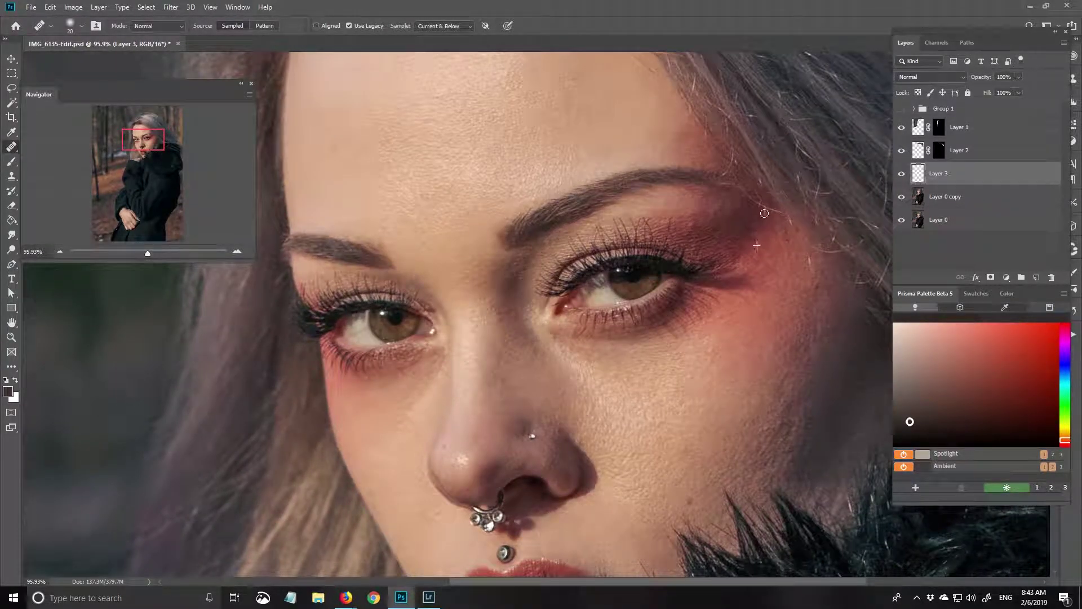
Heal the dark cheek blemish and nearby spots with brush sizes 10, 25 and 20.
{"action": "key", "text": "bracketleft"}
{"action": "scroll", "coordinate": [763, 266], "scroll_direction": "down", "scroll_amount": 2}
{"action": "scroll", "coordinate": [556, 309], "scroll_direction": "right", "scroll_amount": 6}
{"action": "key", "text": "bracketright"}
{"action": "key", "text": "bracketright"}
{"action": "key", "text": "bracketright"}
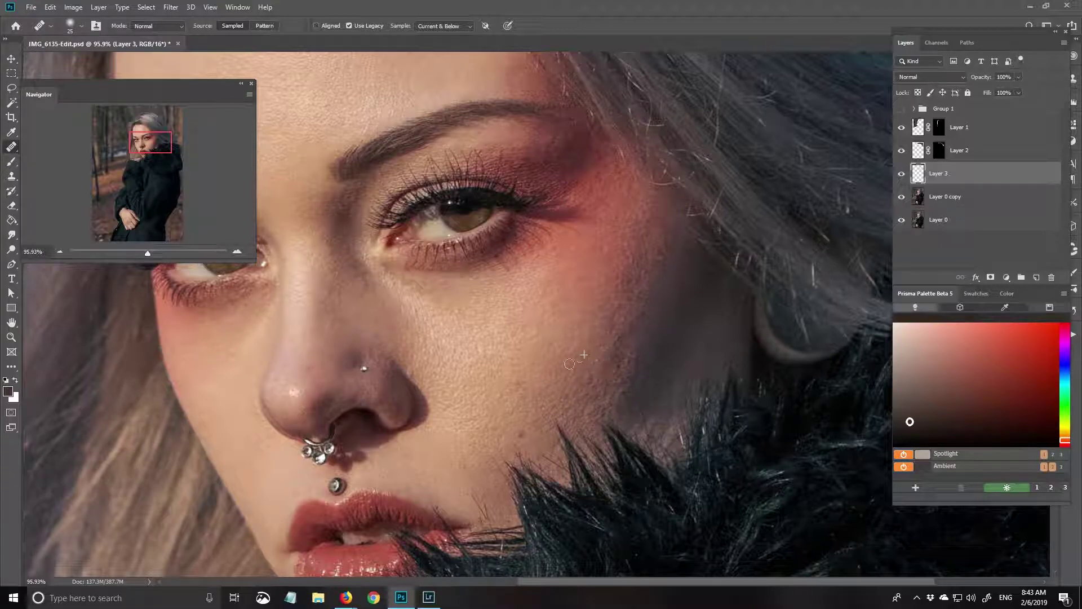
{"action": "left_click", "coordinate": [520, 432]}
{"action": "scroll", "coordinate": [508, 360], "scroll_direction": "down", "scroll_amount": 2}
{"action": "scroll", "coordinate": [507, 361], "scroll_direction": "left", "scroll_amount": 4}
{"action": "key", "text": "bracketleft"}
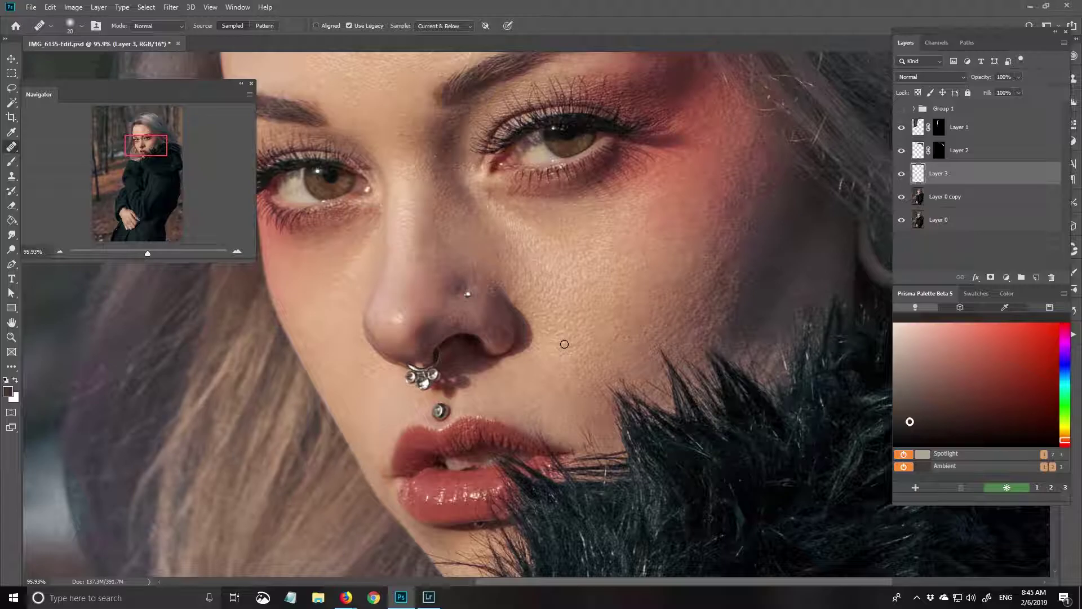
{"action": "scroll", "coordinate": [430, 305], "scroll_direction": "down", "scroll_amount": 3}
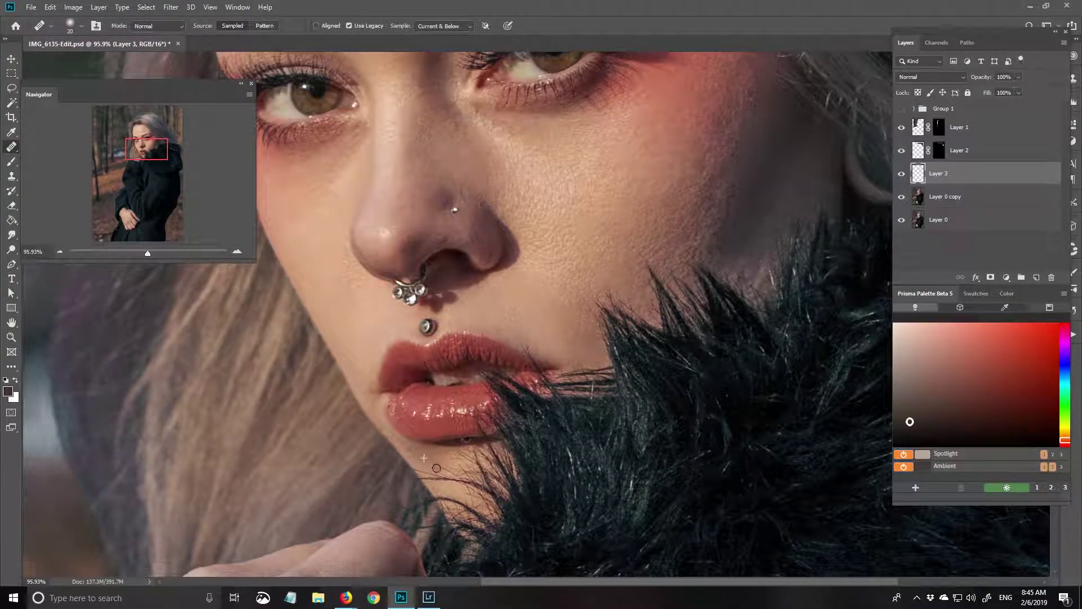
{"action": "scroll", "coordinate": [564, 291], "scroll_direction": "up", "scroll_amount": 3}
{"action": "scroll", "coordinate": [515, 380], "scroll_direction": "down", "scroll_amount": 5}
{"action": "scroll", "coordinate": [544, 395], "scroll_direction": "down", "scroll_amount": 3}
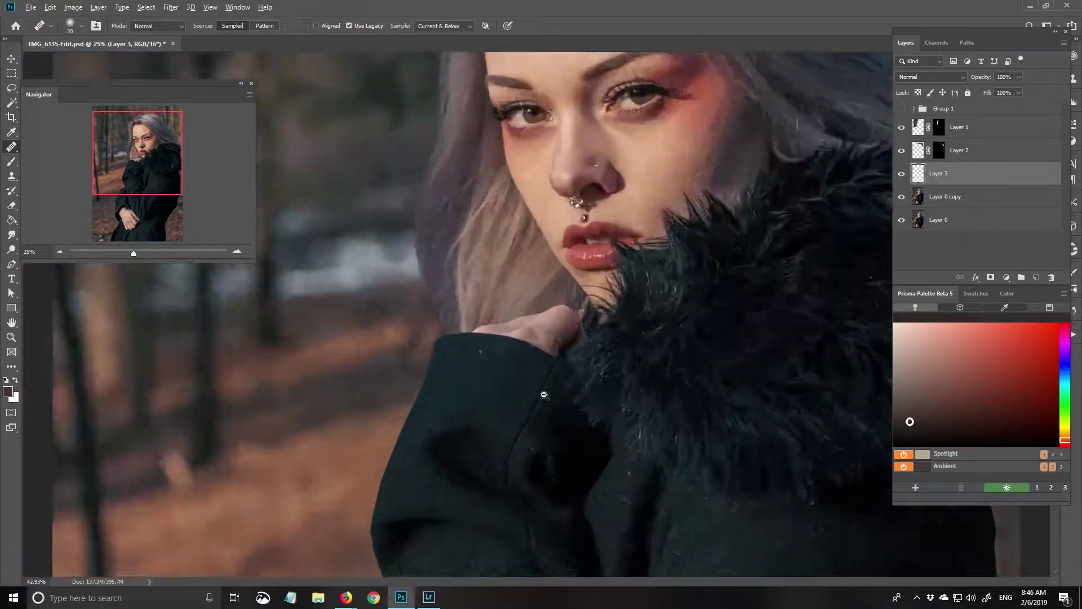
{"action": "scroll", "coordinate": [544, 395], "scroll_direction": "up", "scroll_amount": 2}
{"action": "scroll", "coordinate": [456, 363], "scroll_direction": "up", "scroll_amount": 1}
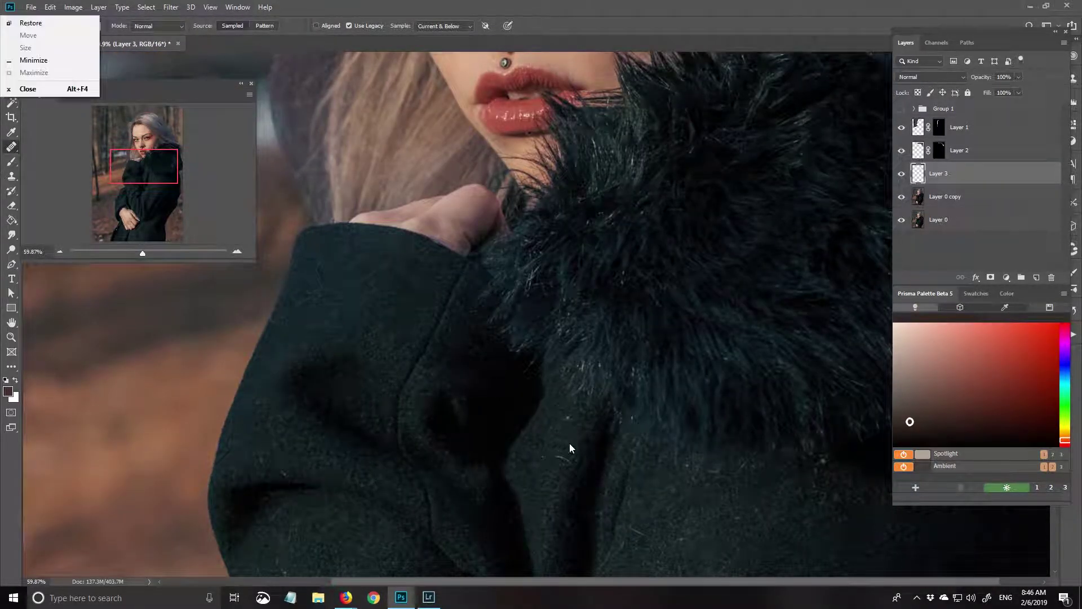
{"action": "scroll", "coordinate": [566, 440], "scroll_direction": "down", "scroll_amount": 5}
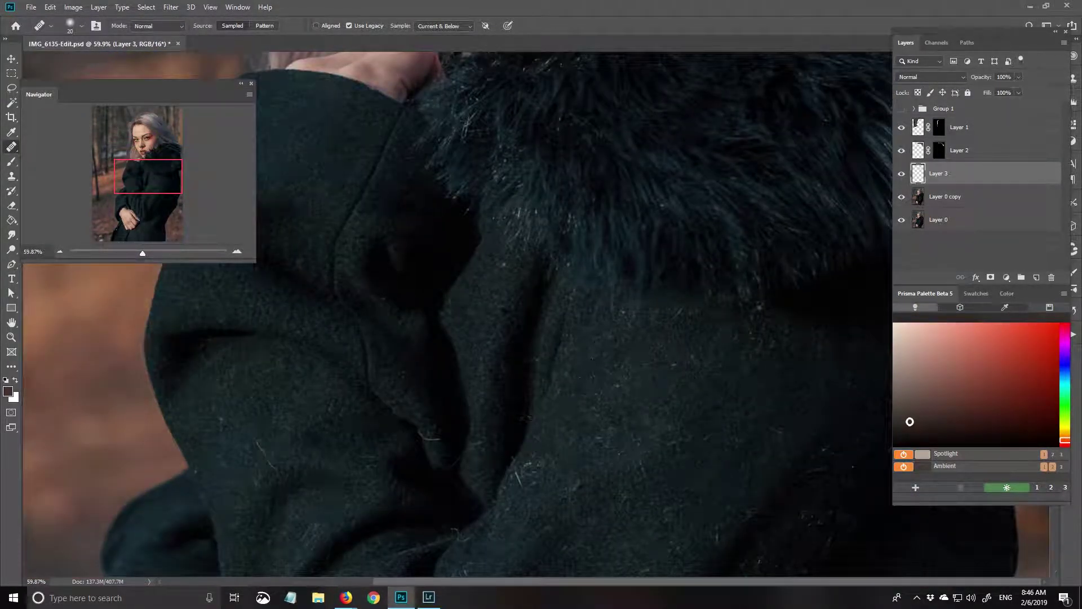
{"action": "scroll", "coordinate": [543, 427], "scroll_direction": "down", "scroll_amount": 3}
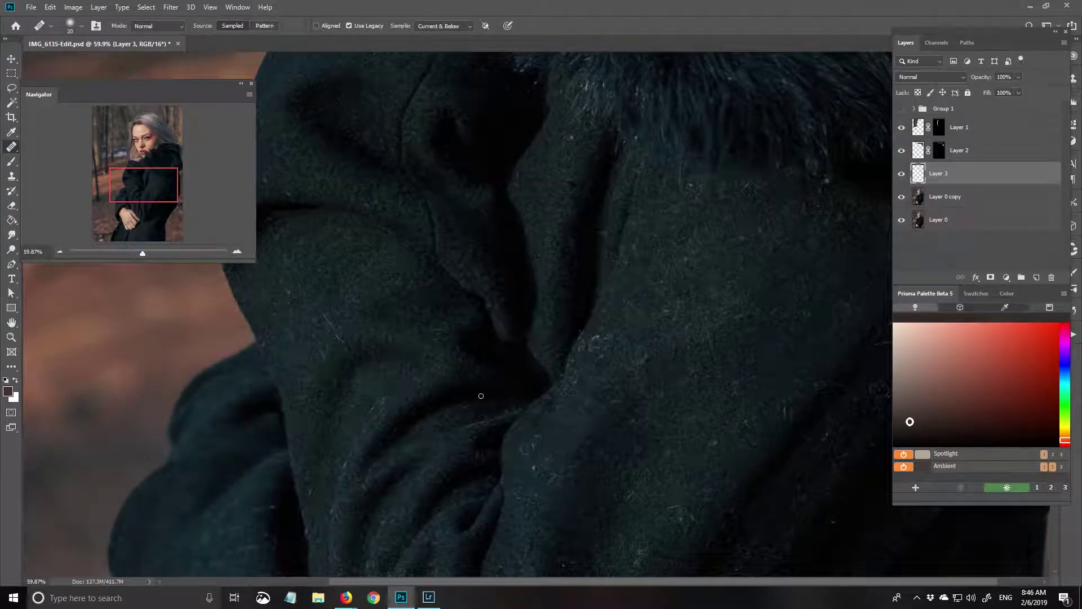
{"action": "left_click_drag", "start_coordinate": [467, 408], "coordinate": [417, 258]}
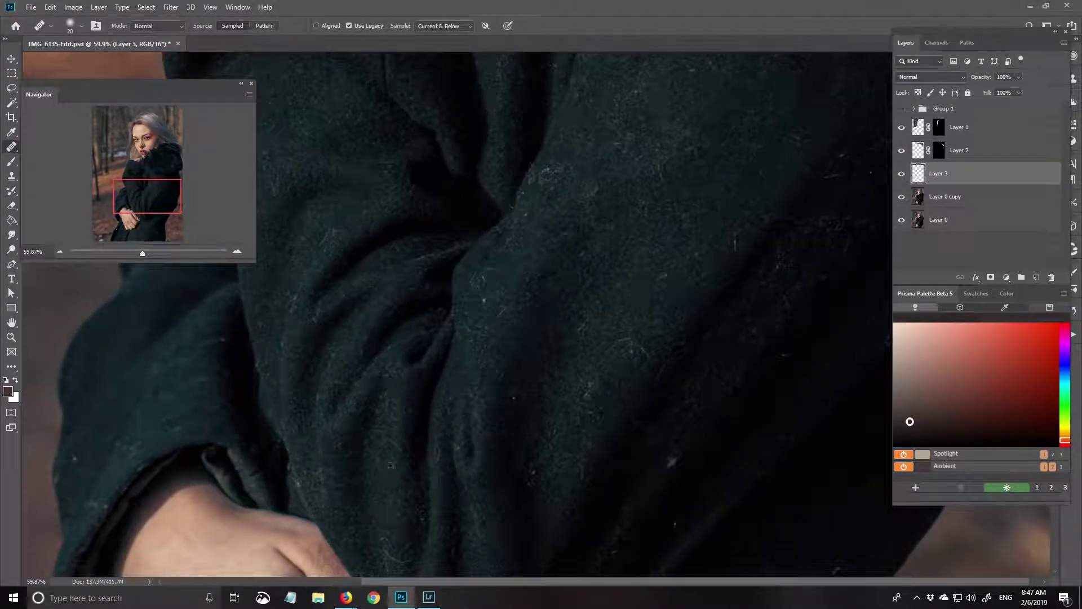
{"action": "scroll", "coordinate": [509, 357], "scroll_direction": "down", "scroll_amount": 3}
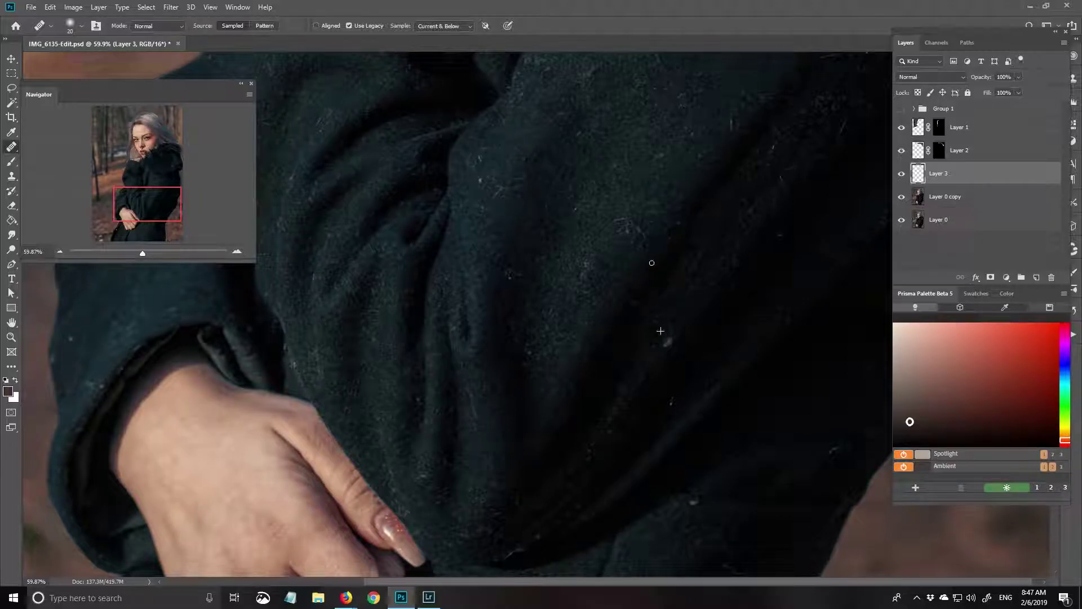
{"action": "scroll", "coordinate": [660, 331], "scroll_direction": "down", "scroll_amount": 3}
{"action": "left_click_drag", "start_coordinate": [457, 429], "coordinate": [540, 353]}
{"action": "scroll", "coordinate": [544, 307], "scroll_direction": "down", "scroll_amount": 3}
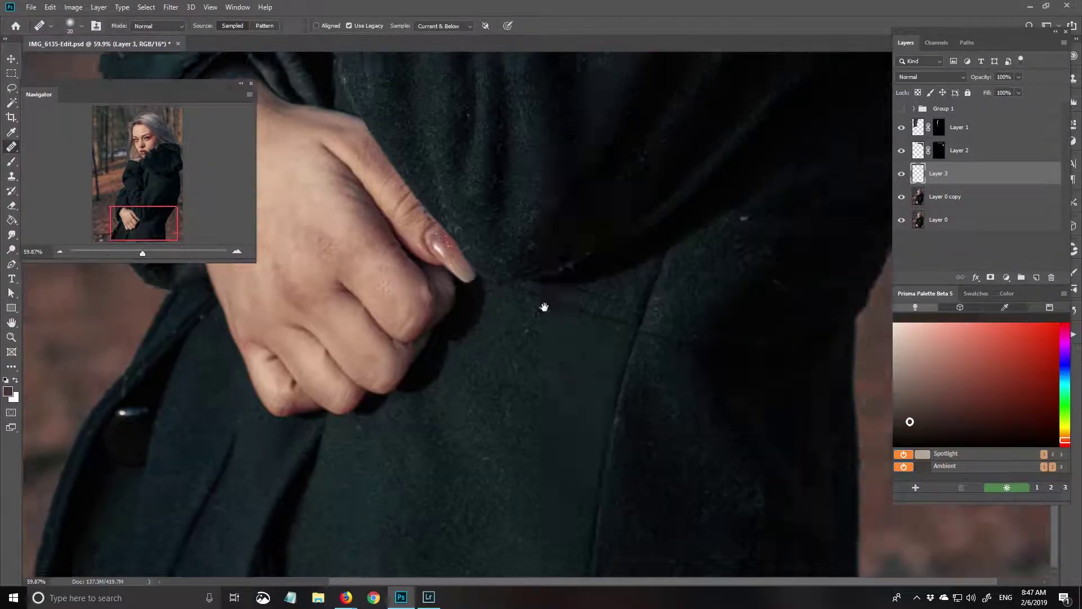
{"action": "scroll", "coordinate": [592, 338], "scroll_direction": "up", "scroll_amount": 5}
{"action": "scroll", "coordinate": [851, 259], "scroll_direction": "up", "scroll_amount": 2}
{"action": "scroll", "coordinate": [796, 416], "scroll_direction": "up", "scroll_amount": 5}
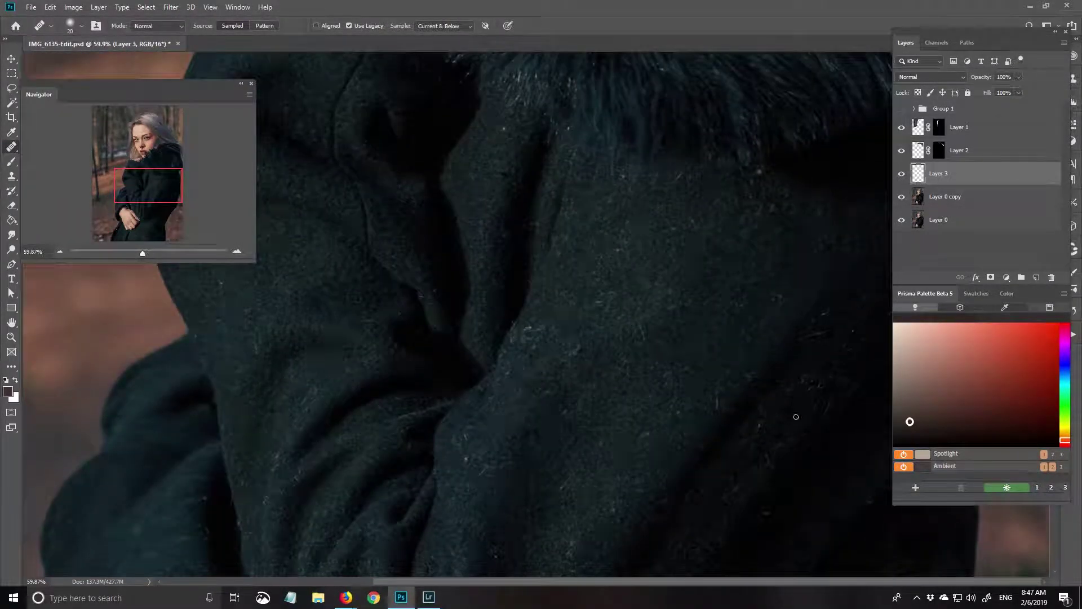
{"action": "scroll", "coordinate": [789, 299], "scroll_direction": "down", "scroll_amount": 2}
{"action": "scroll", "coordinate": [731, 342], "scroll_direction": "down", "scroll_amount": 3}
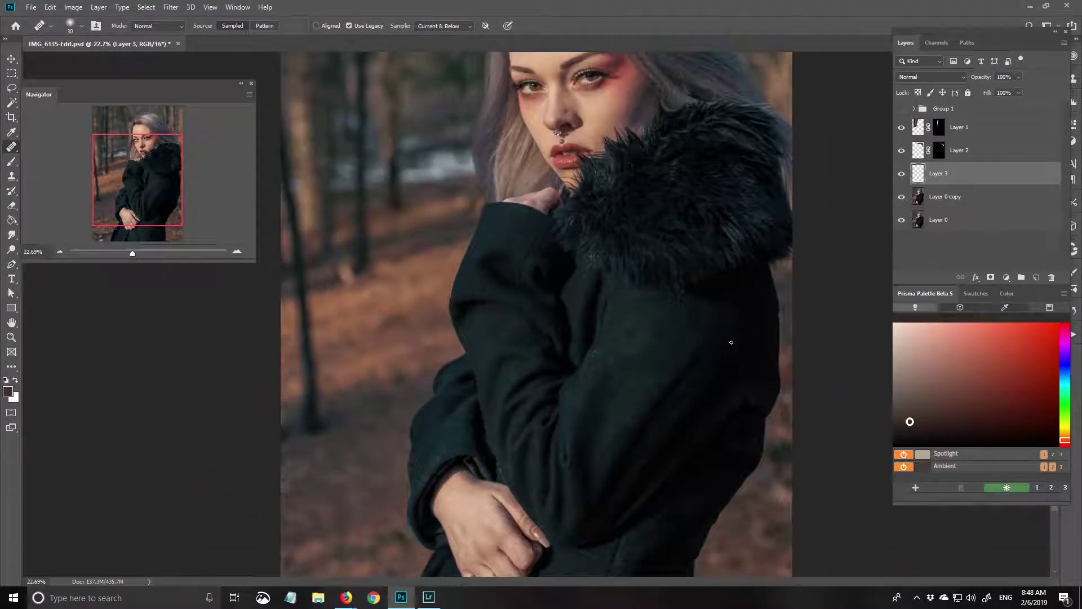
{"action": "scroll", "coordinate": [745, 370], "scroll_direction": "up", "scroll_amount": 1}
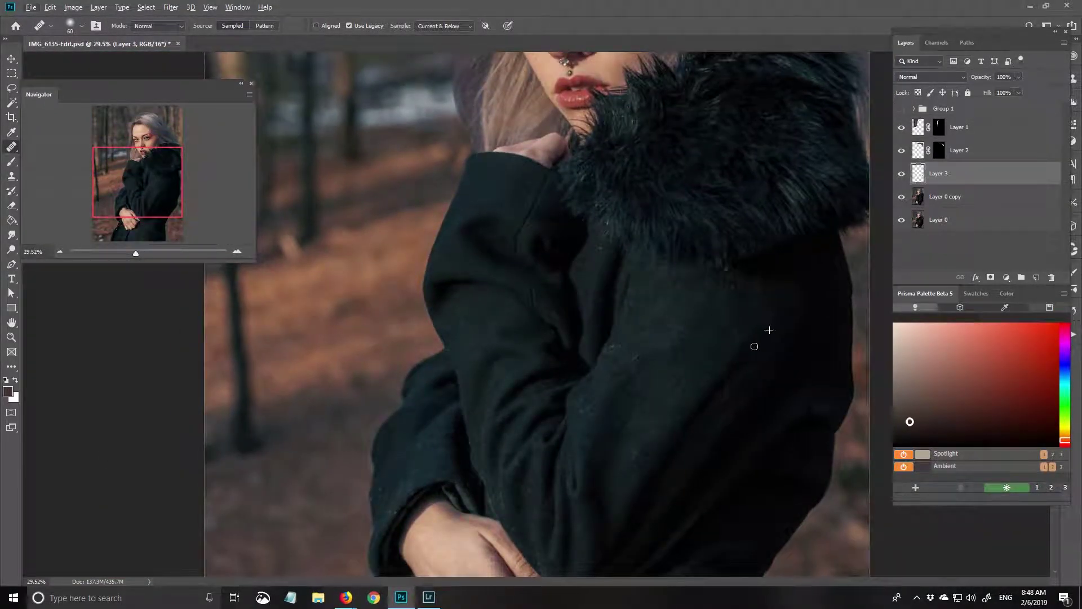
{"action": "key", "text": "ctrl+0"}
Group the existing layers and stamp a merged copy of the image on top.
{"action": "key", "text": "ctrl+alt+a"}
{"action": "key", "text": "ctrl+g"}
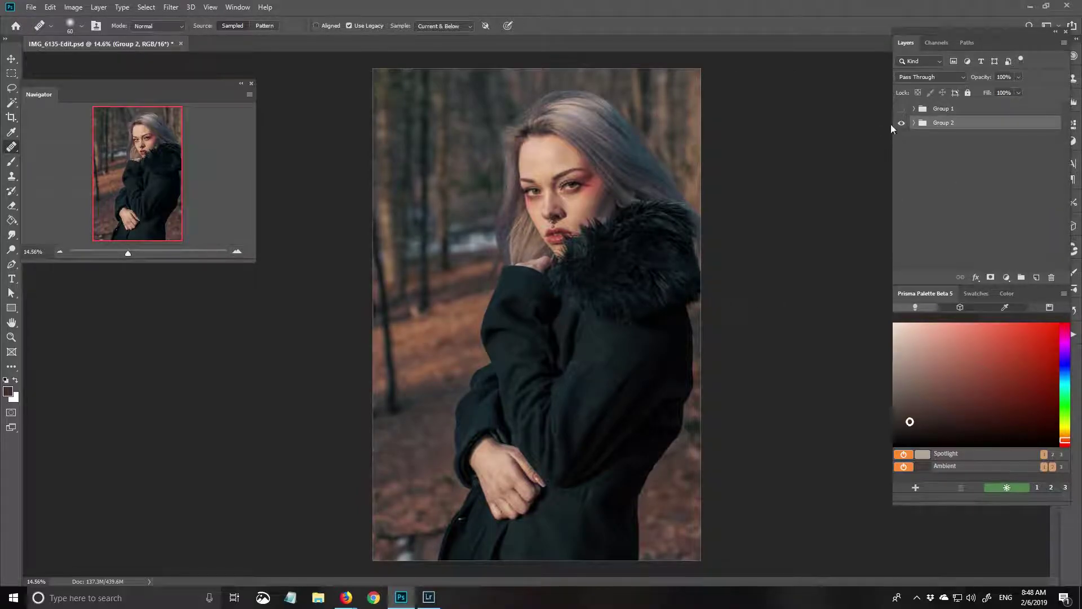
{"action": "key", "text": "ctrl+shift+alt+e"}
Play the Alternate High Pass action from the Actions panel.
{"action": "key", "text": "alt+F9"}
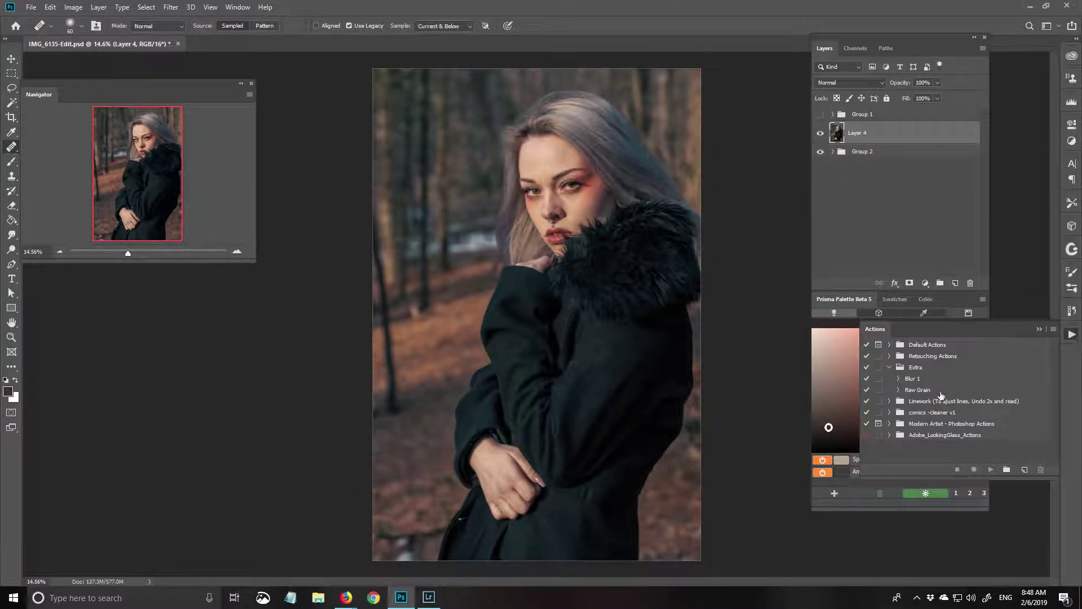
{"action": "left_click", "coordinate": [909, 367]}
{"action": "left_click", "coordinate": [990, 469]}
{"action": "left_click", "coordinate": [1039, 328]}
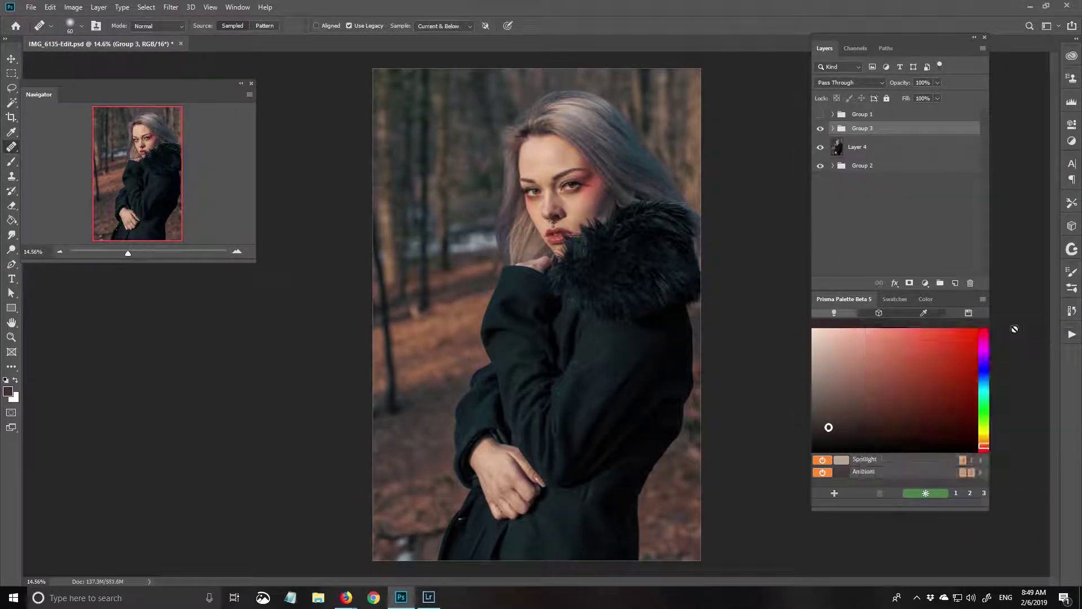
{"action": "left_click", "coordinate": [877, 169]}
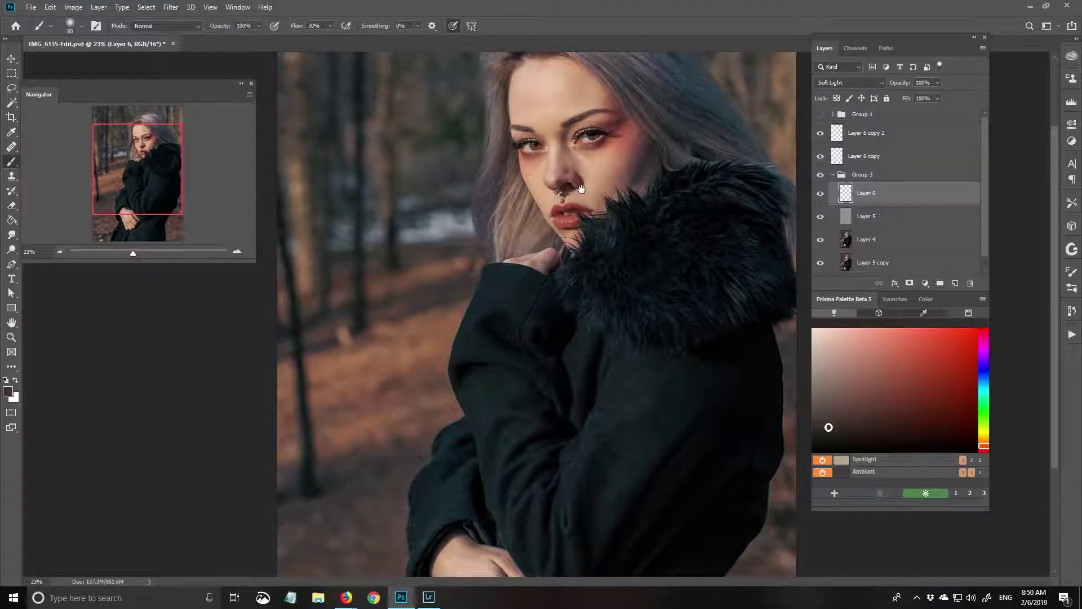
Paint white on the Soft Light layer, then mixer-brush the forehead, nose, eyes and chin.
{"action": "key", "text": "bracketleft"}
{"action": "key", "text": "bracketleft"}
{"action": "key", "text": "bracketleft"}
{"action": "key", "text": "x"}
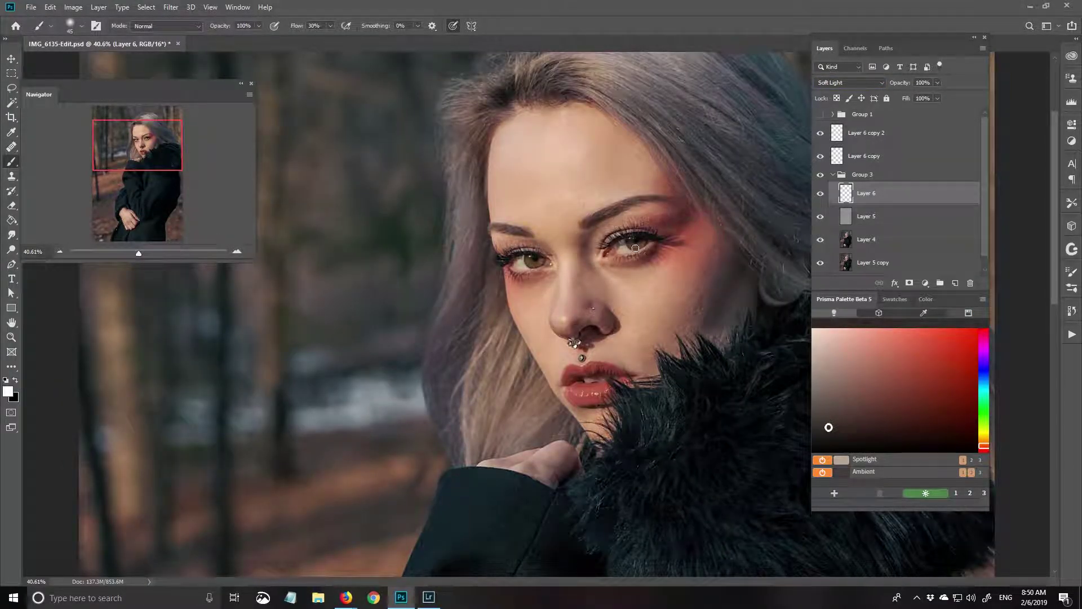
{"action": "double_click", "coordinate": [930, 194]}
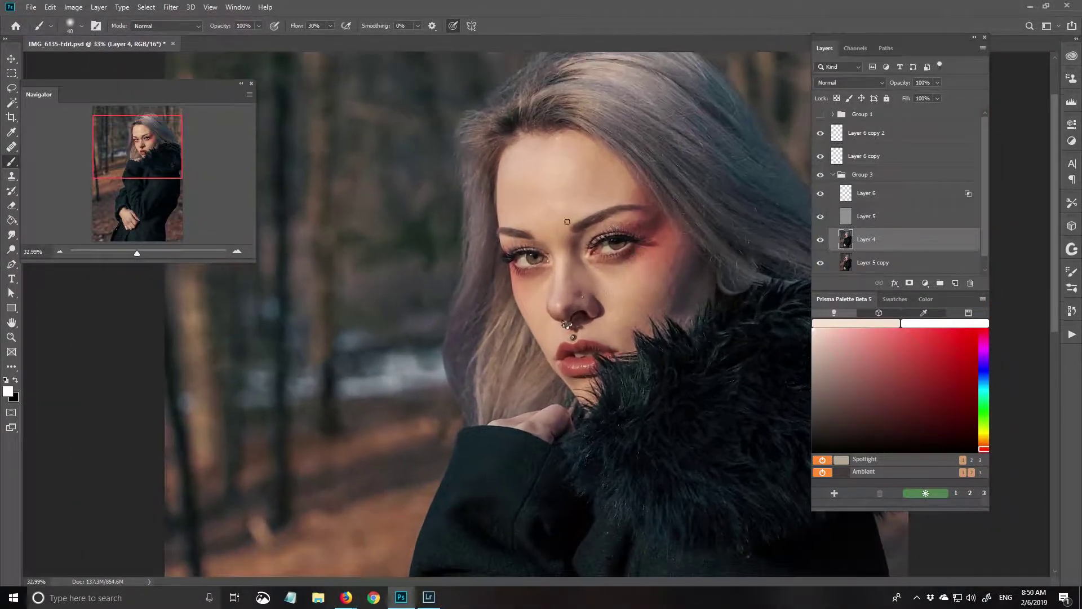
{"action": "key", "text": "shift+b"}
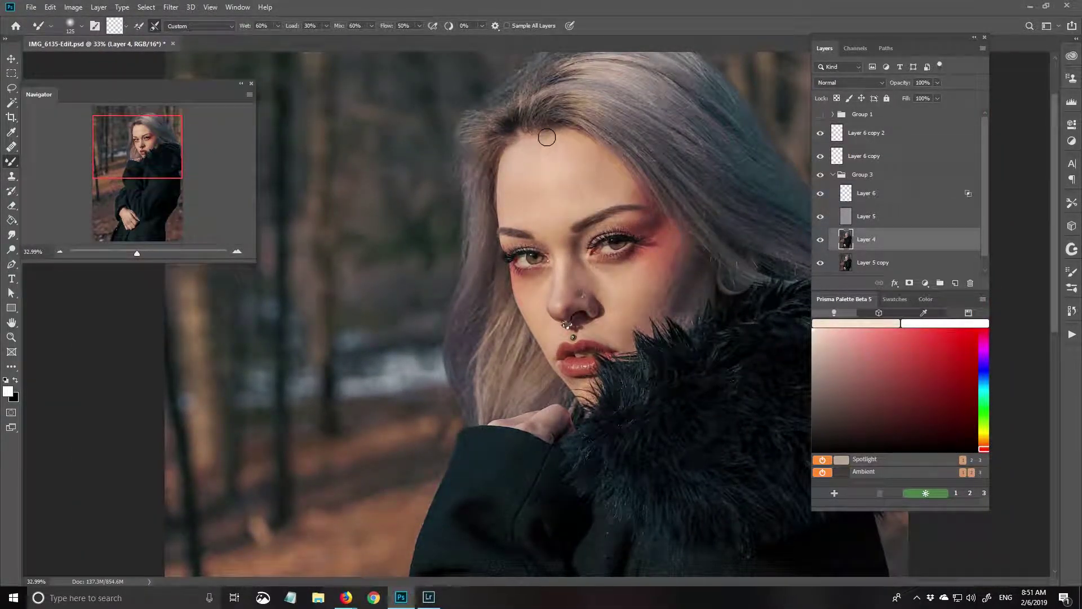
{"action": "key", "text": "bracketright"}
{"action": "key", "text": "bracketright"}
{"action": "key", "text": "bracketleft"}
{"action": "key", "text": "bracketleft"}
{"action": "key", "text": "bracketleft"}
{"action": "key", "text": "bracketleft"}
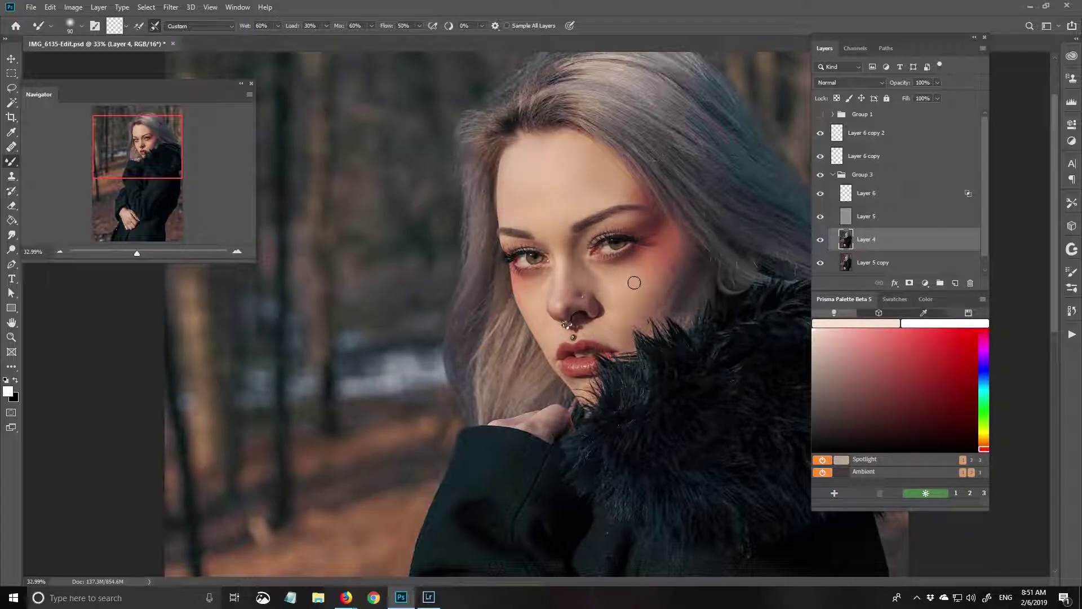
{"action": "key", "text": "bracketright"}
{"action": "key", "text": "bracketright"}
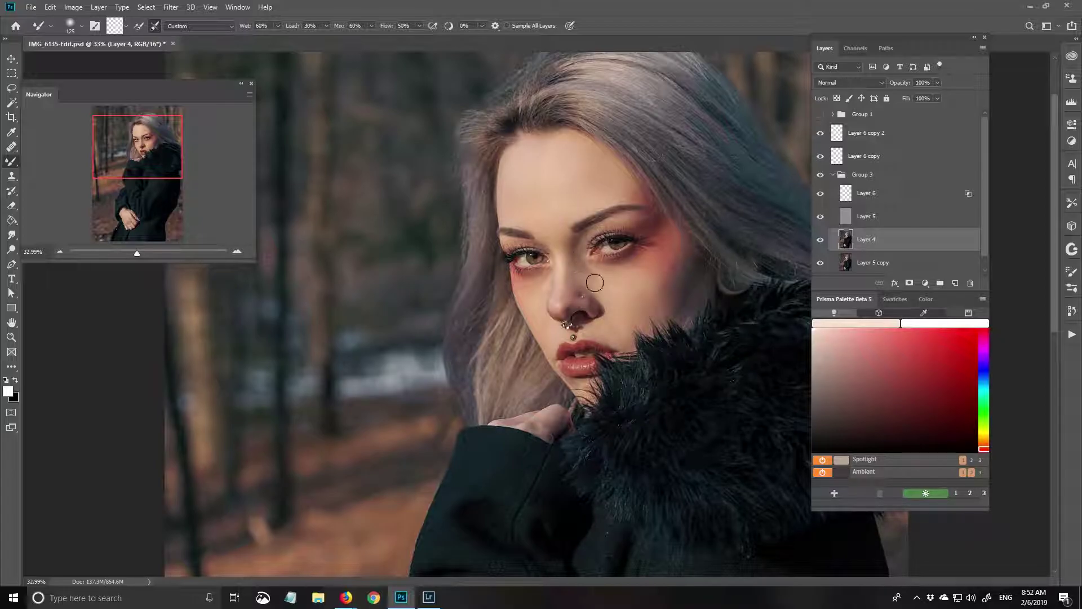
{"action": "key", "text": "bracketright"}
{"action": "key", "text": "bracketright"}
{"action": "key", "text": "bracketleft"}
{"action": "key", "text": "bracketleft"}
{"action": "key", "text": "bracketleft"}
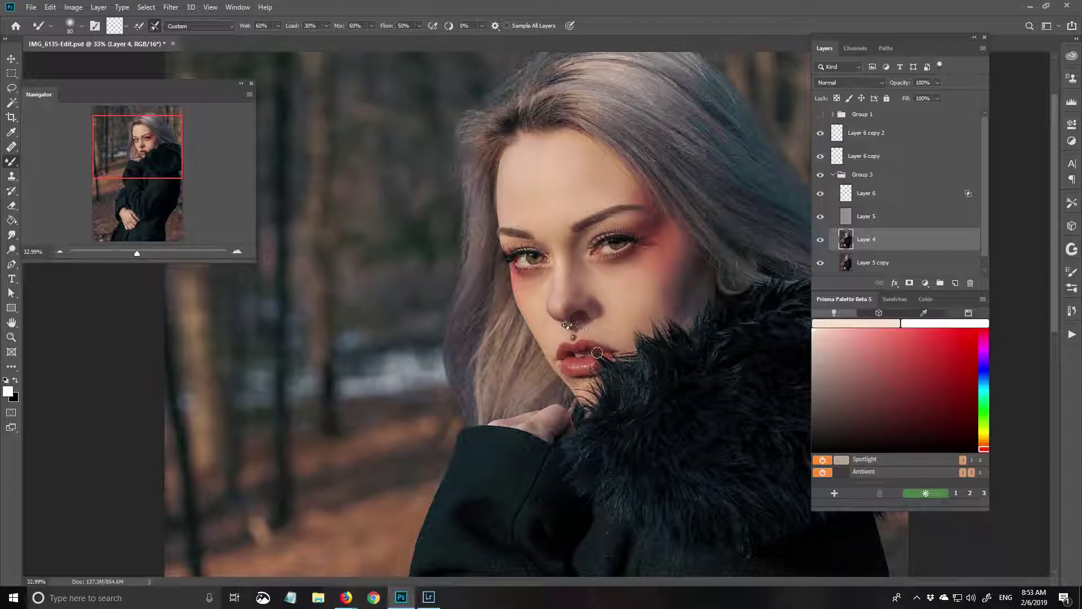
{"action": "key", "text": "bracketright"}
{"action": "key", "text": "bracketright"}
{"action": "key", "text": "bracketright"}
{"action": "key", "text": "bracketleft"}
{"action": "key", "text": "bracketleft"}
{"action": "key", "text": "bracketleft"}
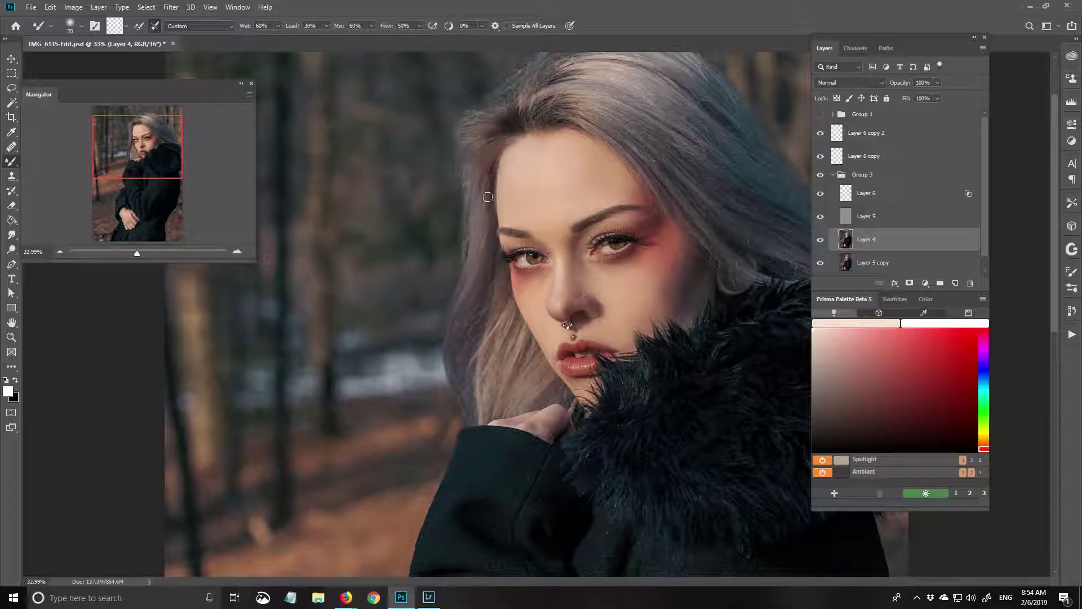
Smooth the hair strands at the top and side of the head and around the fur collar.
{"action": "left_click_drag", "start_coordinate": [512, 94], "coordinate": [541, 110]}
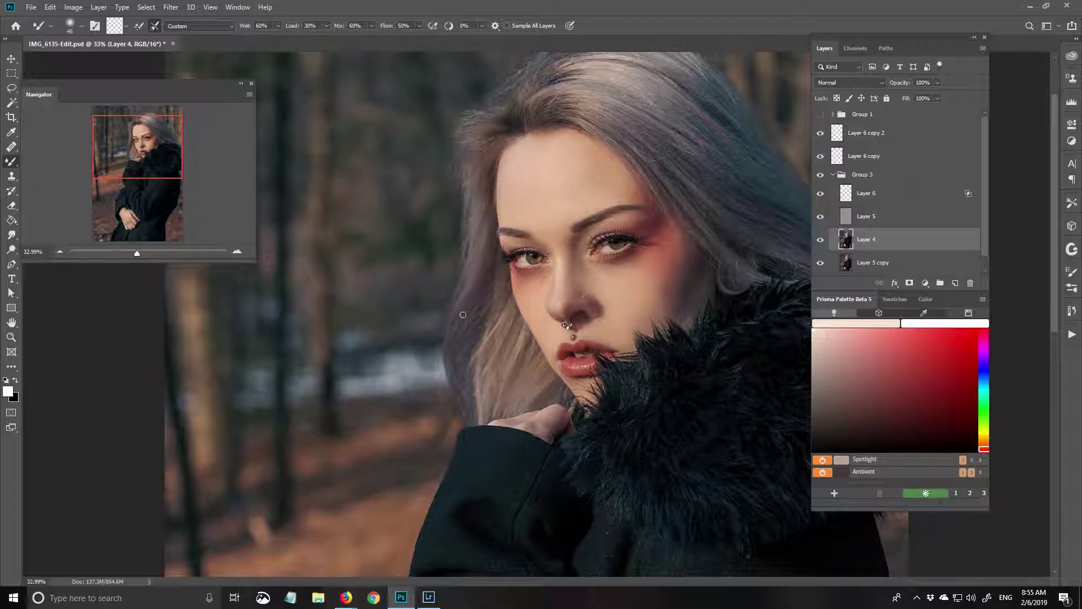
{"action": "scroll", "coordinate": [705, 273], "scroll_direction": "up", "scroll_amount": 3}
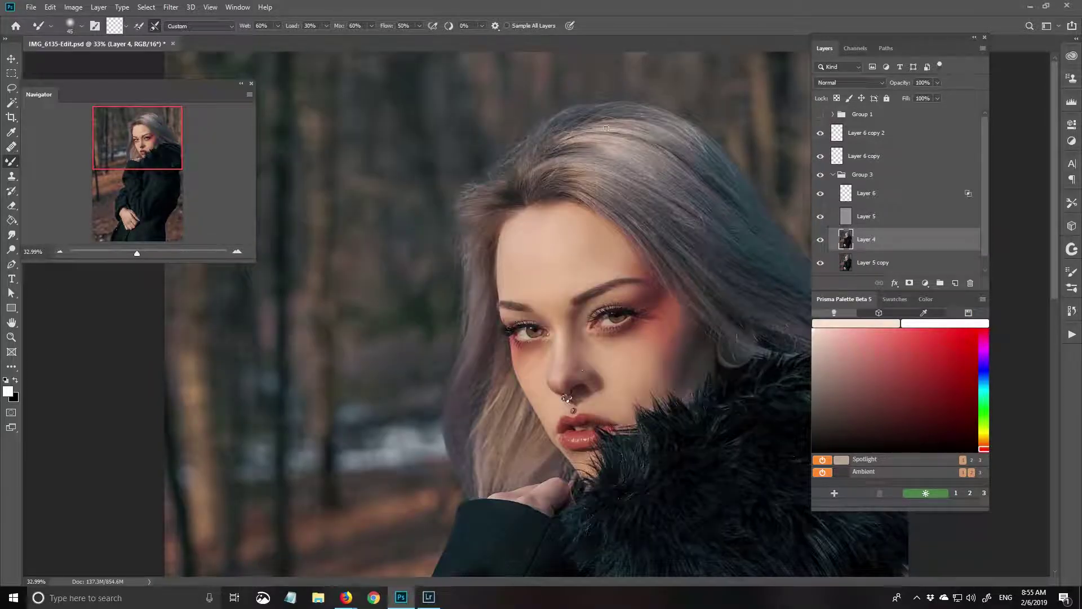
{"action": "left_click_drag", "start_coordinate": [700, 184], "coordinate": [664, 169]}
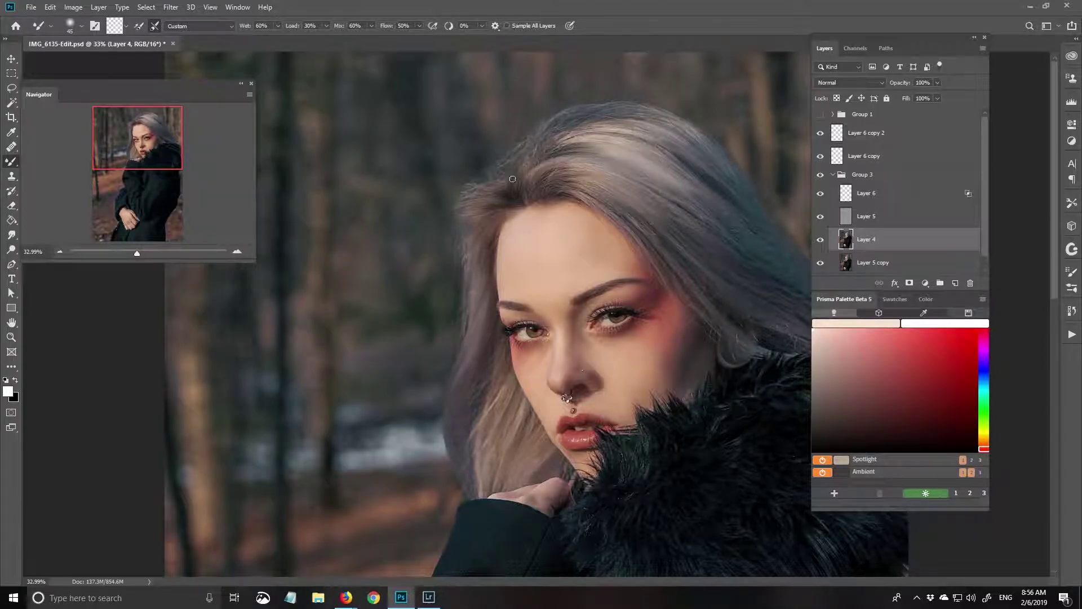
{"action": "scroll", "coordinate": [707, 231], "scroll_direction": "down", "scroll_amount": 5}
{"action": "key", "text": "bracketright"}
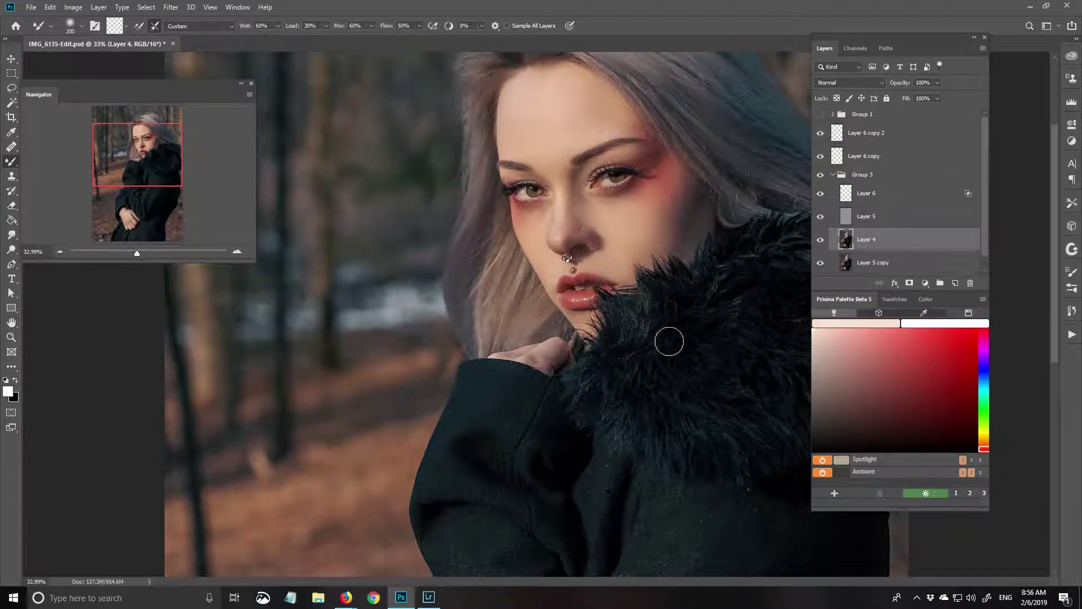
{"action": "scroll", "coordinate": [669, 341], "scroll_direction": "up", "scroll_amount": 1}
{"action": "scroll", "coordinate": [614, 336], "scroll_direction": "down", "scroll_amount": 1}
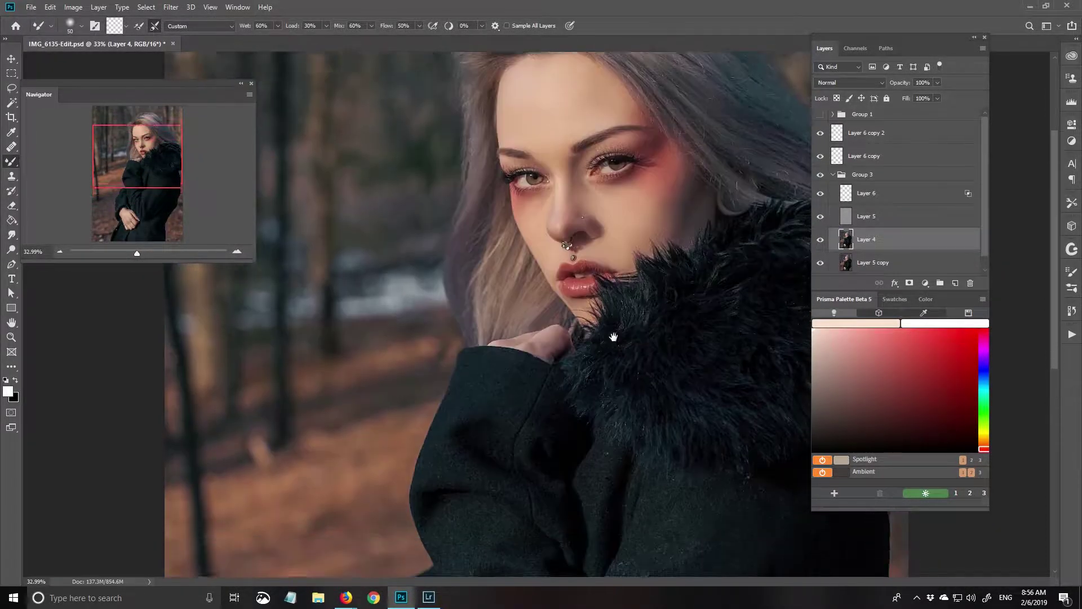
{"action": "scroll", "coordinate": [614, 336], "scroll_direction": "up", "scroll_amount": 2}
{"action": "key", "text": "bracketright"}
{"action": "key", "text": "bracketright"}
{"action": "key", "text": "bracketright"}
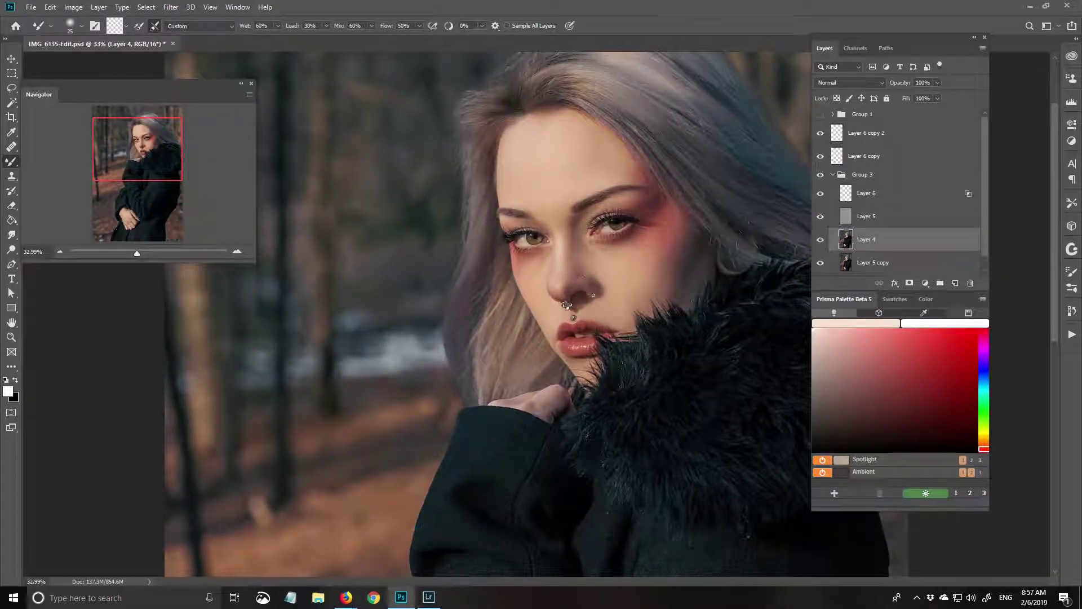
{"action": "scroll", "coordinate": [654, 430], "scroll_direction": "down", "scroll_amount": 10}
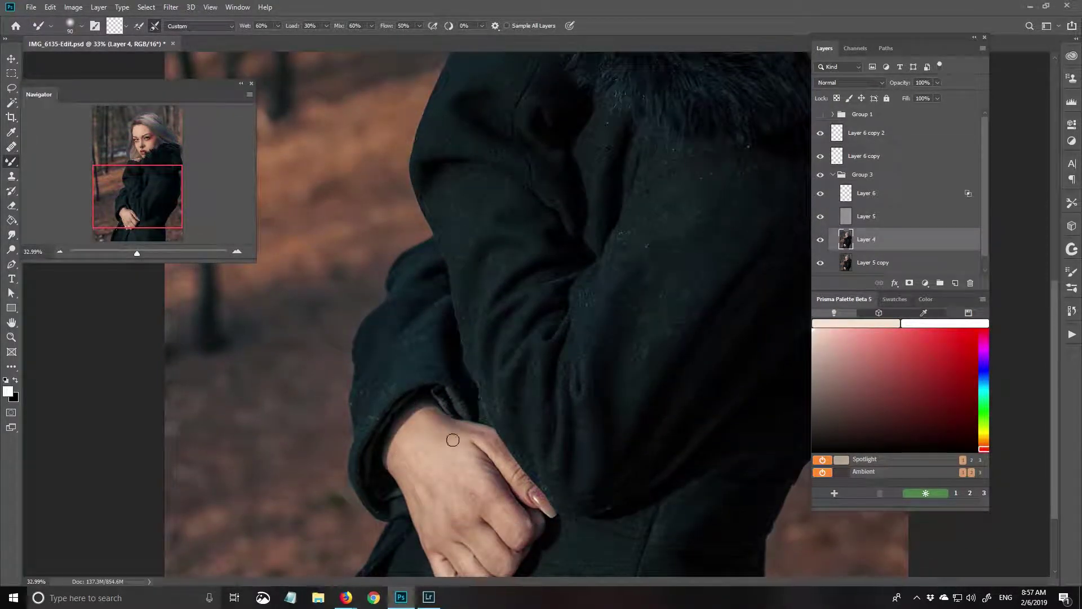
Blend the hand with a smaller mixer brush, then fit the whole portrait at about 12.9%.
{"action": "key", "text": "bracketleft"}
{"action": "key", "text": "bracketleft"}
{"action": "key", "text": "bracketleft"}
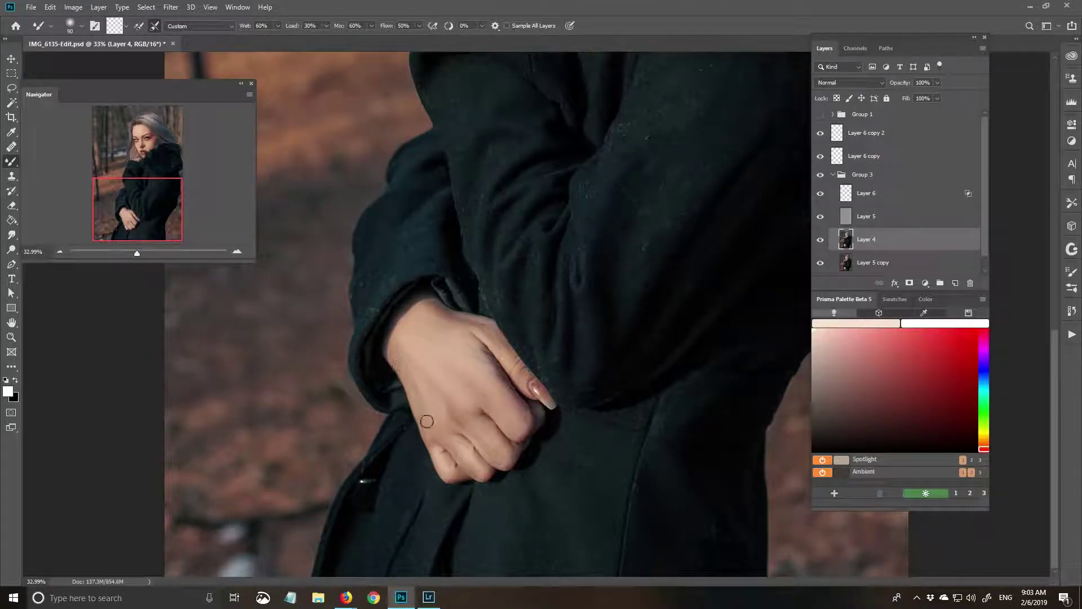
{"action": "key", "text": "ctrl+0"}
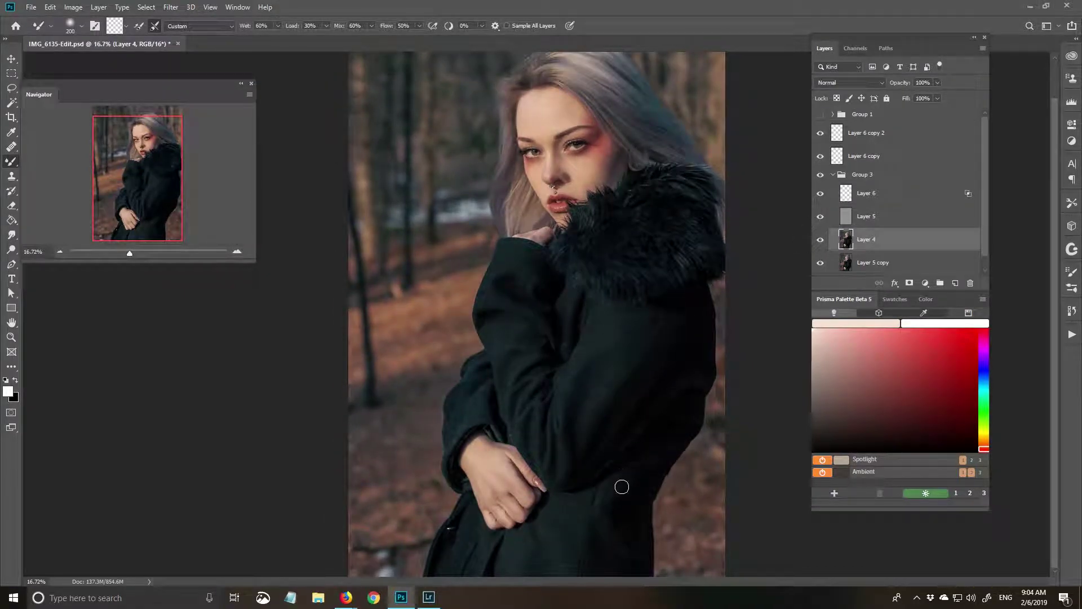
{"action": "scroll", "coordinate": [672, 438], "scroll_direction": "down", "scroll_amount": 1}
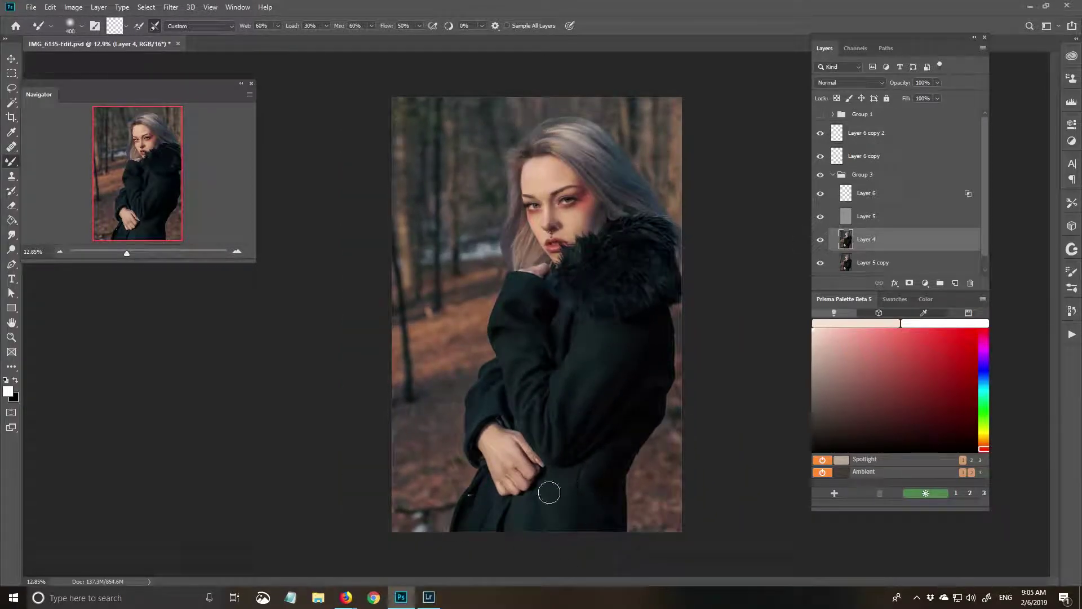
Collapse Group 3, select Layer 6 copy, and set the regular brush to size 100.
{"action": "left_click", "coordinate": [864, 155]}
{"action": "left_click", "coordinate": [833, 174]}
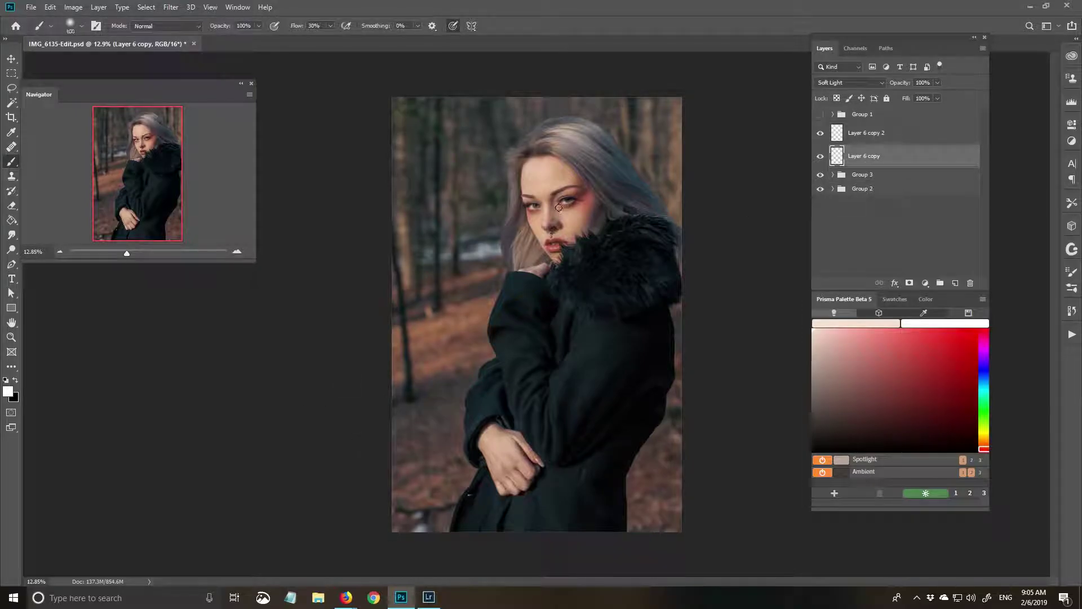
{"action": "key", "text": "shift+b"}
{"action": "scroll", "coordinate": [527, 265], "scroll_direction": "up", "scroll_amount": 1}
{"action": "scroll", "coordinate": [527, 265], "scroll_direction": "up", "scroll_amount": 2}
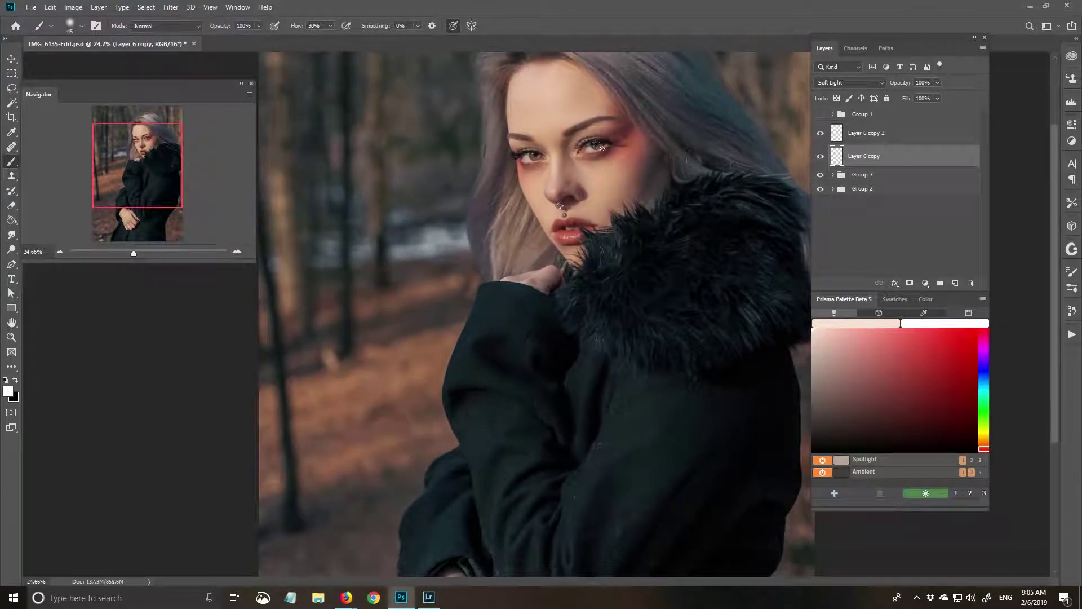
{"action": "scroll", "coordinate": [618, 200], "scroll_direction": "up", "scroll_amount": 3}
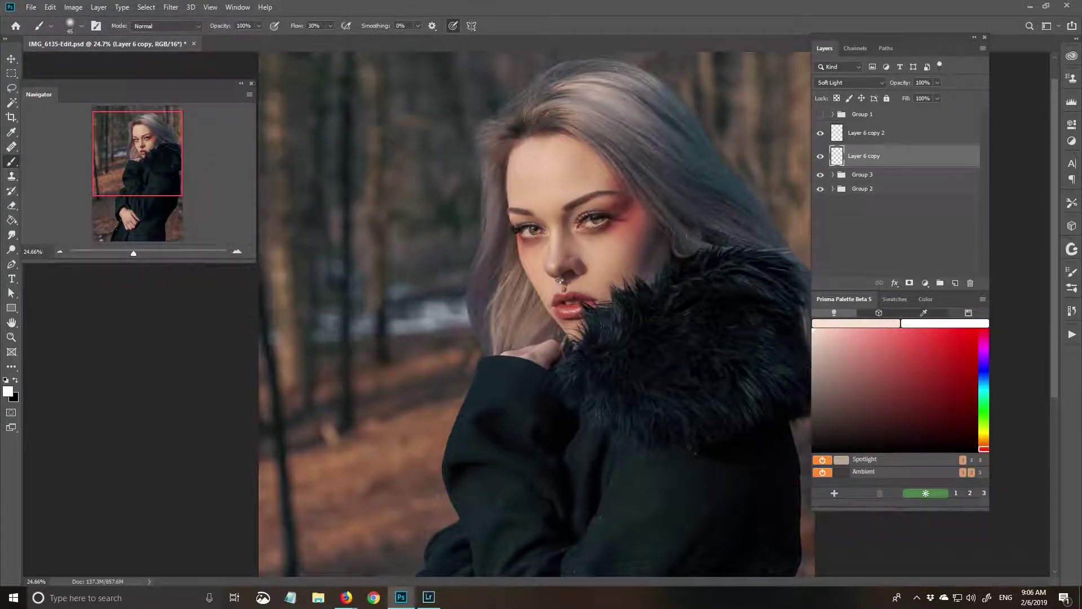
{"action": "key", "text": "bracketright"}
{"action": "key", "text": "bracketright"}
{"action": "key", "text": "bracketright"}
{"action": "key", "text": "bracketright"}
{"action": "key", "text": "bracketright"}
{"action": "key", "text": "bracketright"}
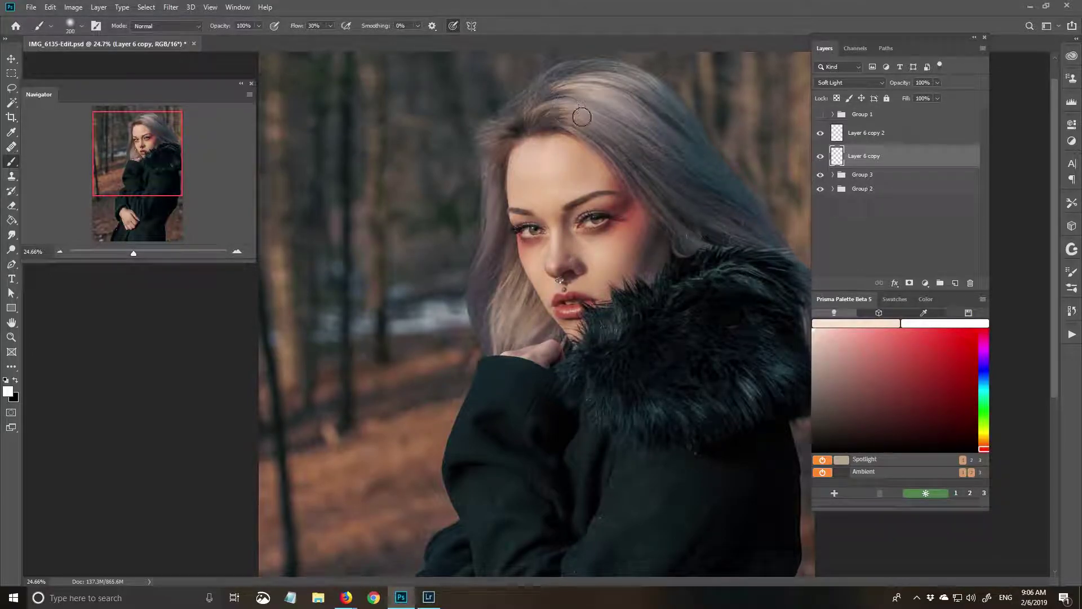
{"action": "key", "text": "bracketleft"}
{"action": "key", "text": "bracketleft"}
{"action": "key", "text": "bracketleft"}
Brighten the coat, the snowy background by her shoulder, and the left edge with white strokes.
{"action": "scroll", "coordinate": [673, 306], "scroll_direction": "down", "scroll_amount": 2}
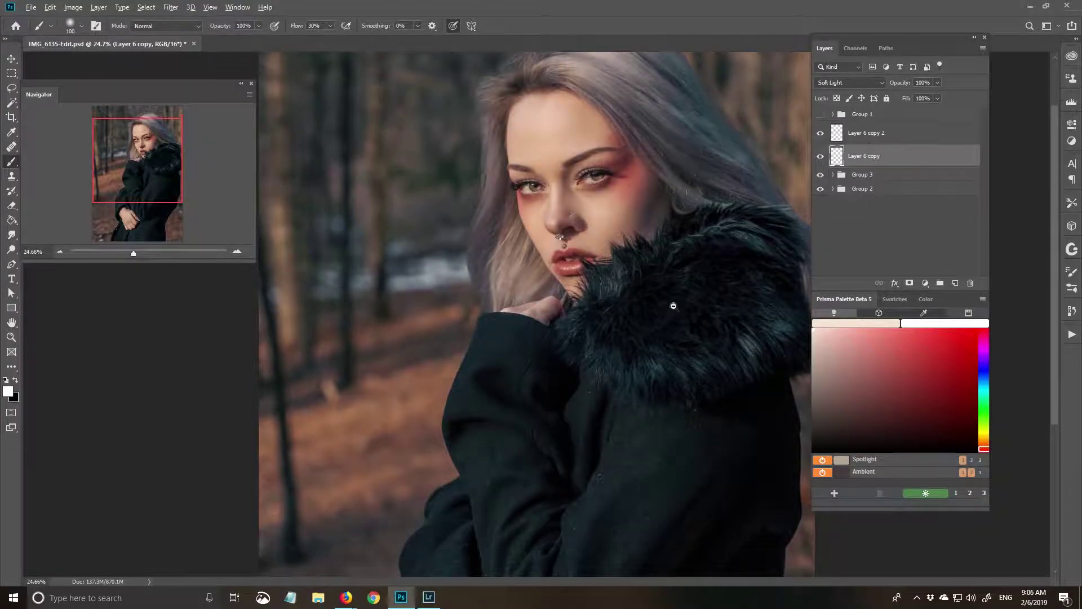
{"action": "scroll", "coordinate": [673, 305], "scroll_direction": "down", "scroll_amount": 3}
{"action": "key", "text": "bracketright"}
{"action": "key", "text": "bracketright"}
{"action": "key", "text": "bracketright"}
{"action": "key", "text": "bracketright"}
{"action": "key", "text": "bracketright"}
{"action": "left_click_drag", "start_coordinate": [534, 379], "coordinate": [587, 478]}
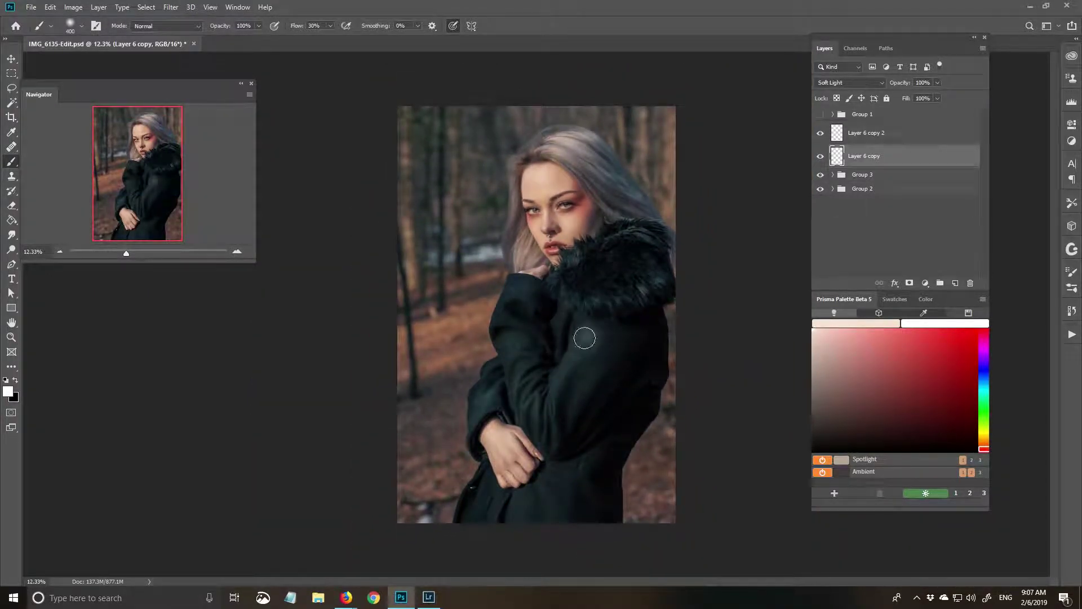
{"action": "left_click_drag", "start_coordinate": [497, 265], "coordinate": [428, 251]}
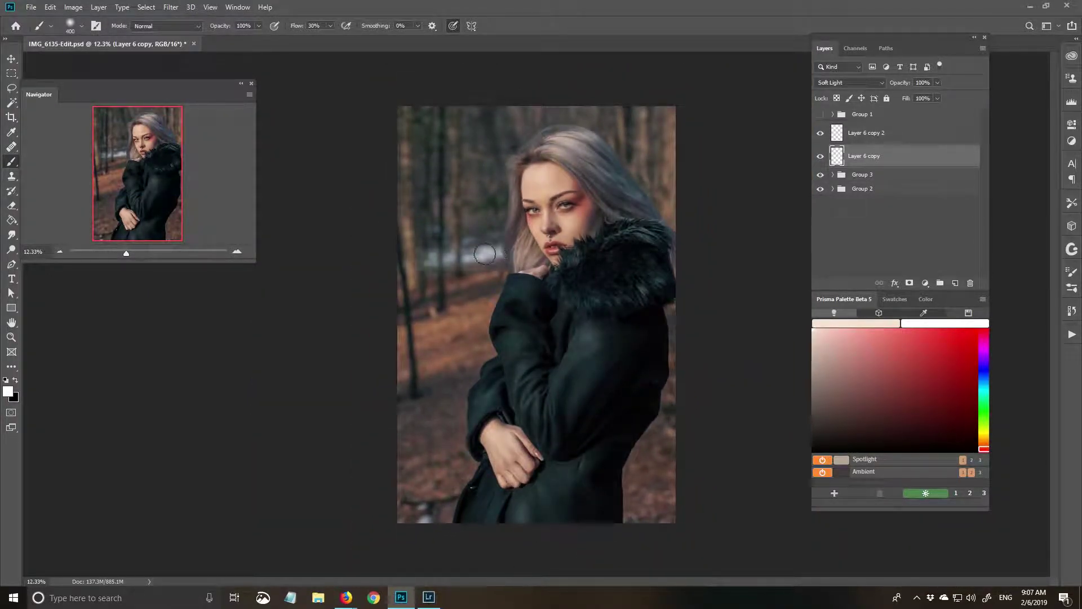
{"action": "scroll", "coordinate": [470, 311], "scroll_direction": "down", "scroll_amount": 2}
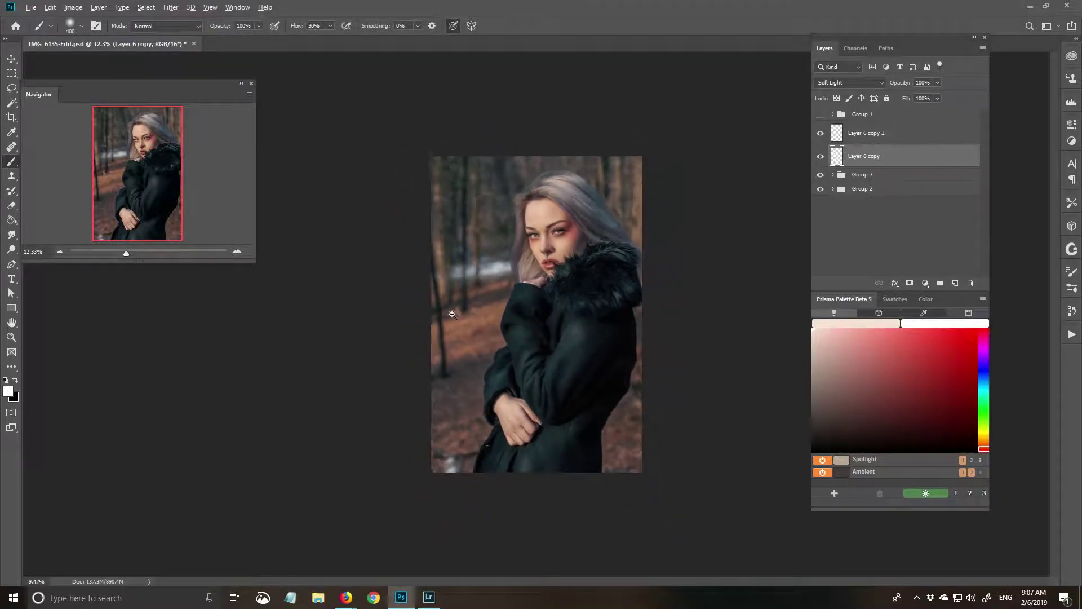
{"action": "key", "text": "bracketright"}
{"action": "key", "text": "bracketright"}
{"action": "key", "text": "bracketright"}
{"action": "left_click_drag", "start_coordinate": [422, 331], "coordinate": [473, 347]}
Split Layer 6 copy's Underlying Layer black Blend If slider to 6/87.
{"action": "double_click", "coordinate": [913, 156]}
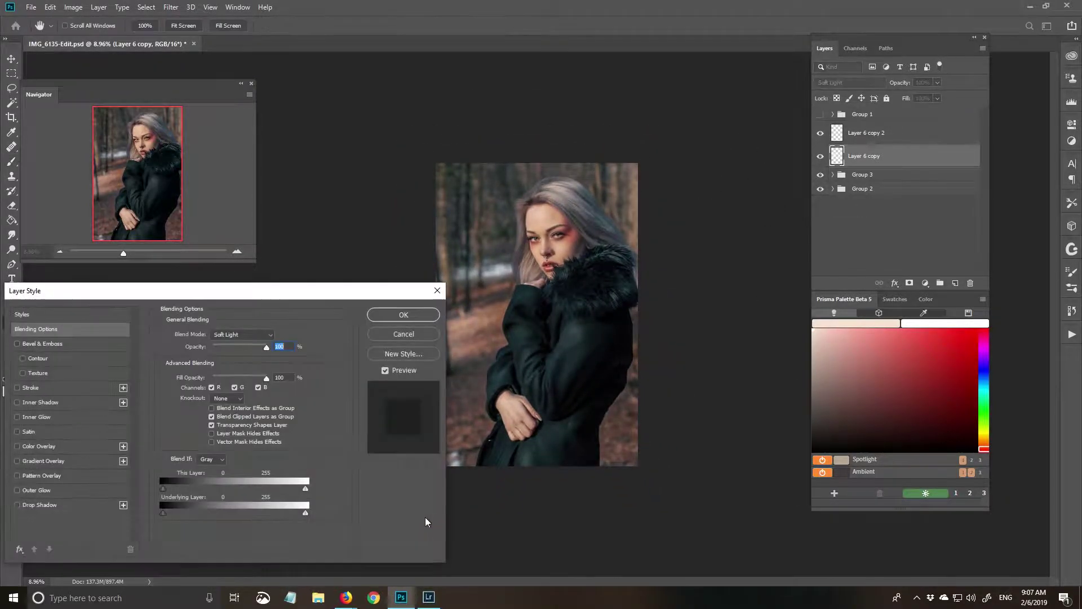
{"action": "left_click_drag", "start_coordinate": [164, 513], "coordinate": [212, 513]}
{"action": "left_click", "coordinate": [388, 317]}
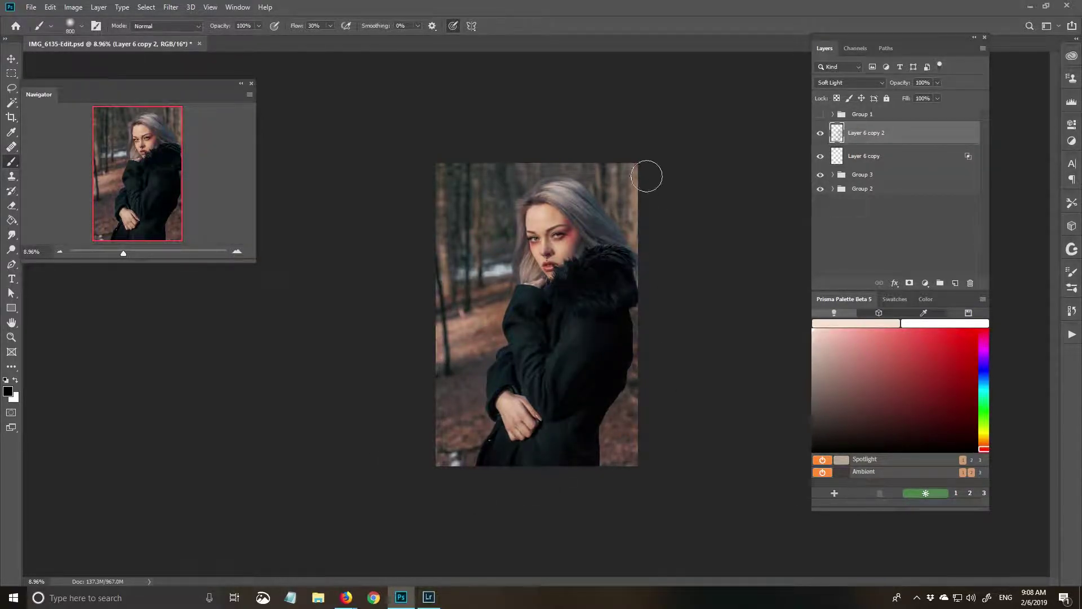
Darken the coat and edges with black strokes on Layer 6 copy 2, sizes 1100 down to 175.
{"action": "key", "text": "bracketright"}
{"action": "key", "text": "bracketright"}
{"action": "key", "text": "bracketright"}
{"action": "mouse_move", "coordinate": [442, 455]}
{"action": "left_mouse_down"}
{"action": "mouse_move", "coordinate": [559, 308]}
{"action": "mouse_move", "coordinate": [461, 234]}
{"action": "mouse_move", "coordinate": [618, 222]}
{"action": "mouse_move", "coordinate": [411, 437]}
{"action": "mouse_move", "coordinate": [461, 155]}
{"action": "left_mouse_up"}
{"action": "key", "text": "bracketleft"}
{"action": "key", "text": "bracketleft"}
{"action": "key", "text": "bracketleft"}
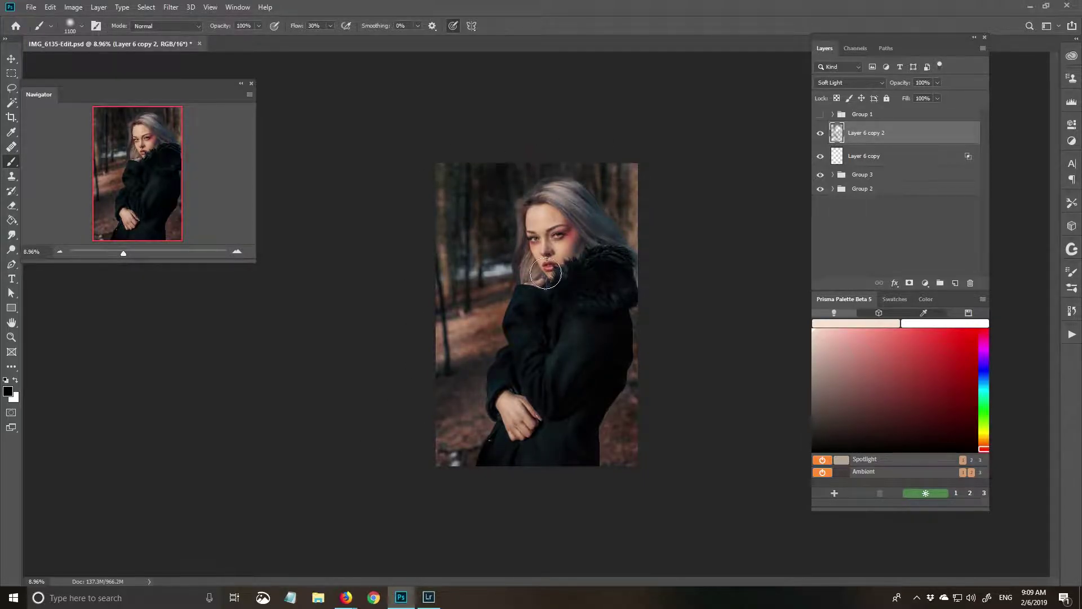
{"action": "scroll", "coordinate": [522, 346], "scroll_direction": "up", "scroll_amount": 3}
{"action": "scroll", "coordinate": [518, 198], "scroll_direction": "up", "scroll_amount": 3}
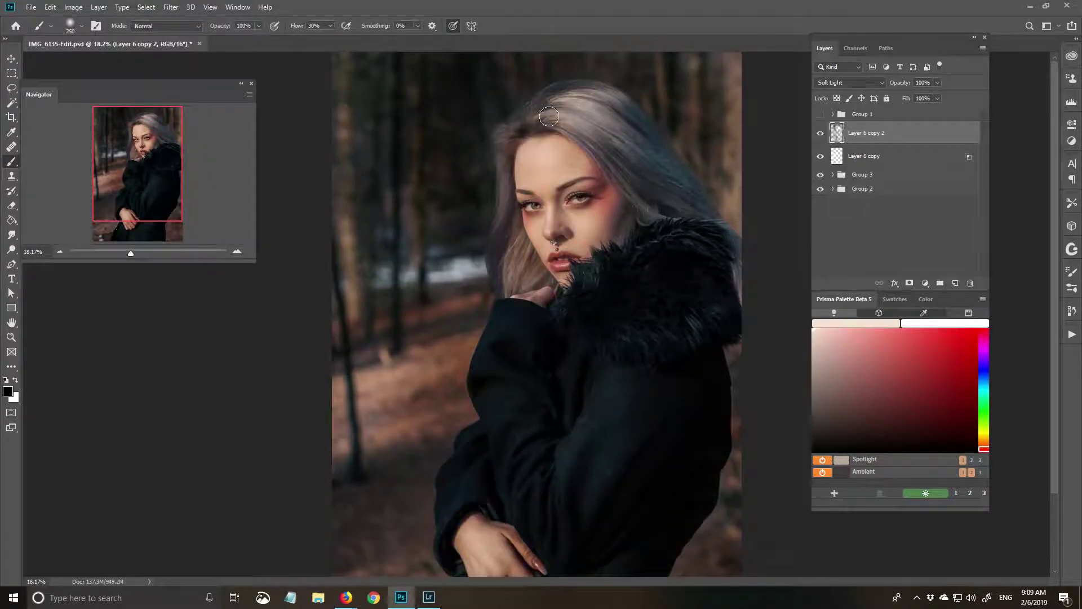
{"action": "key", "text": "bracketleft"}
{"action": "key", "text": "bracketleft"}
{"action": "key", "text": "bracketleft"}
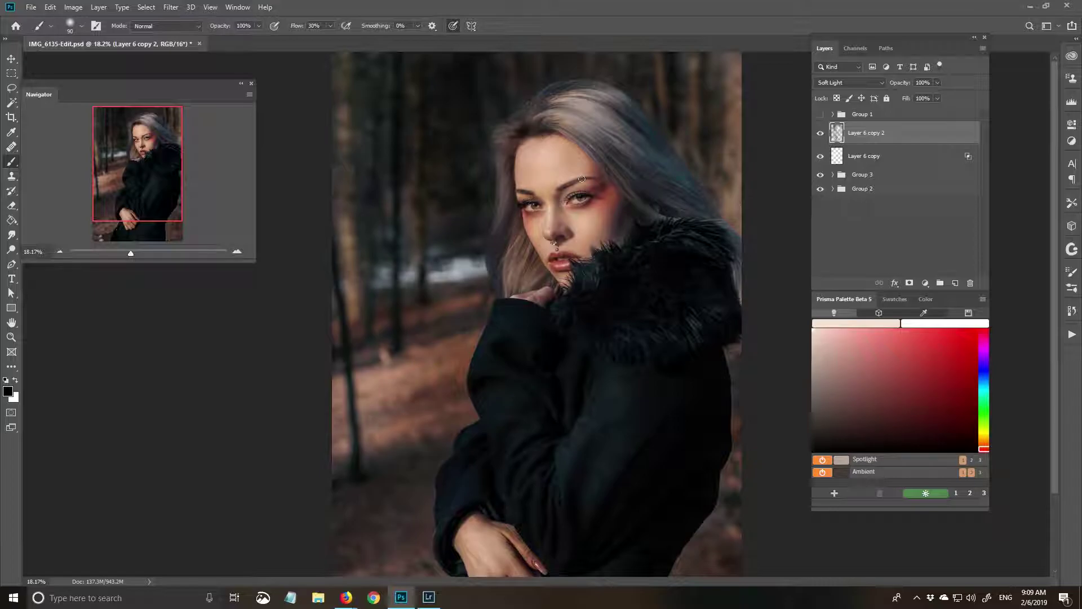
{"action": "key", "text": "bracketright"}
{"action": "key", "text": "bracketright"}
{"action": "key", "text": "bracketright"}
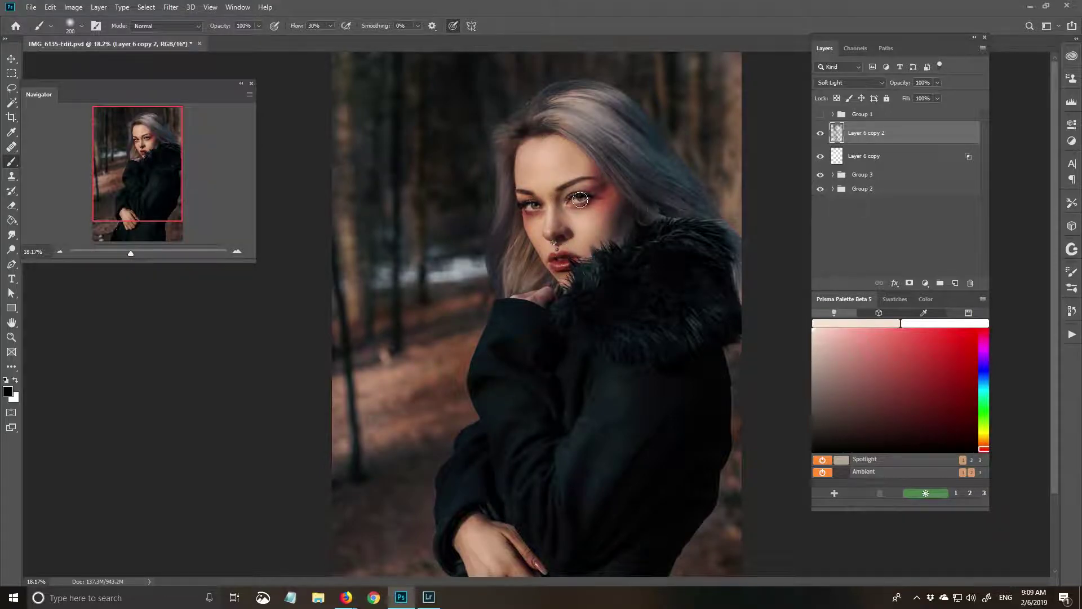
{"action": "key", "text": "bracketright"}
{"action": "key", "text": "bracketright"}
{"action": "key", "text": "bracketright"}
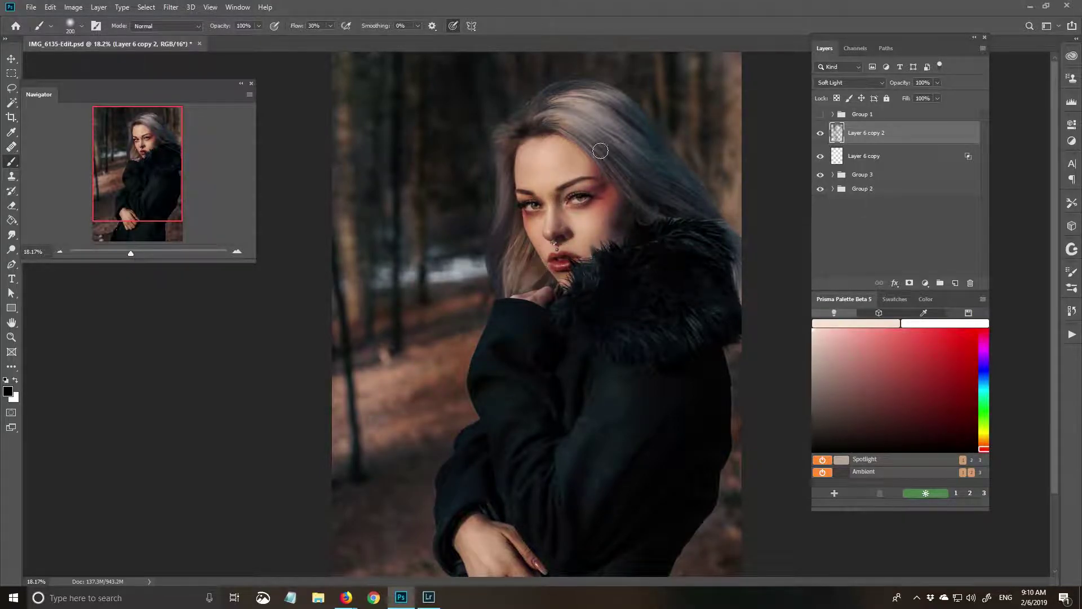
Set blend-if limits in the blending options of Layer 6 copy 2 and Layer 6 copy.
{"action": "double_click", "coordinate": [908, 138]}
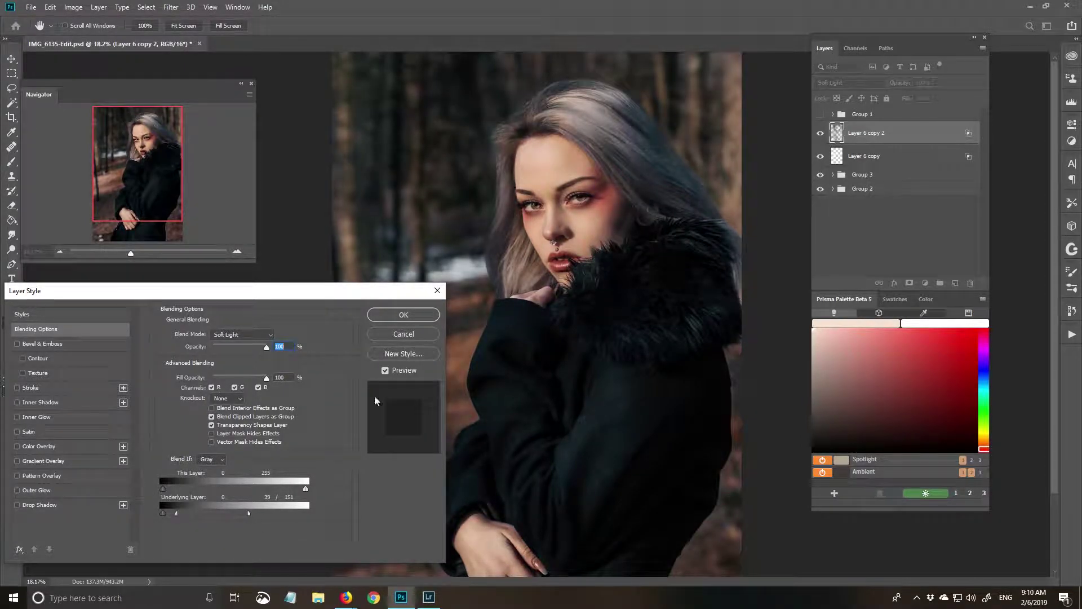
{"action": "key", "text": "Return"}
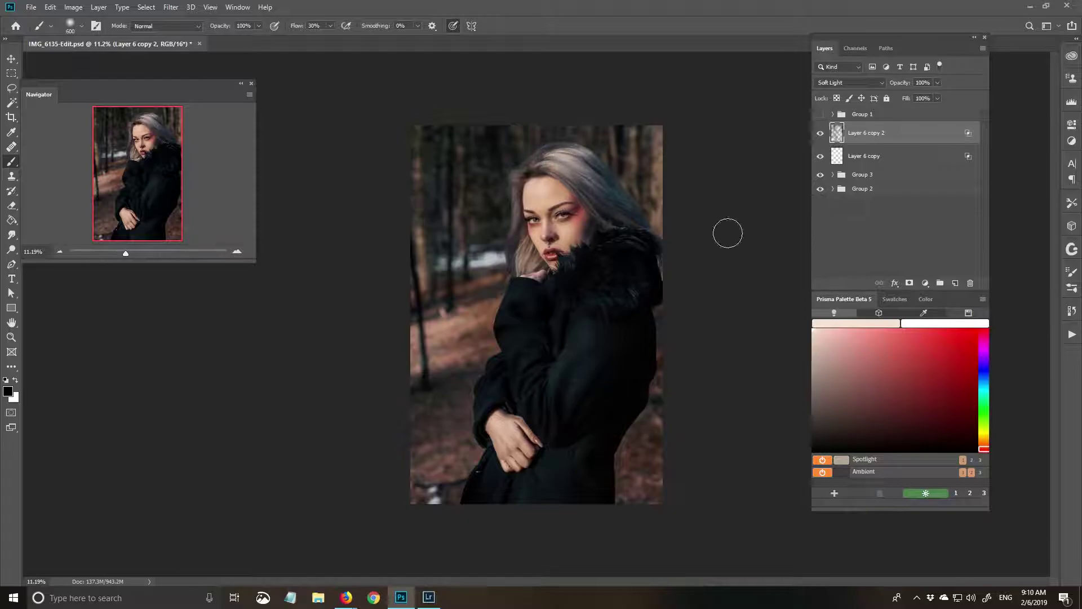
{"action": "double_click", "coordinate": [826, 158]}
{"action": "key", "text": "Return"}
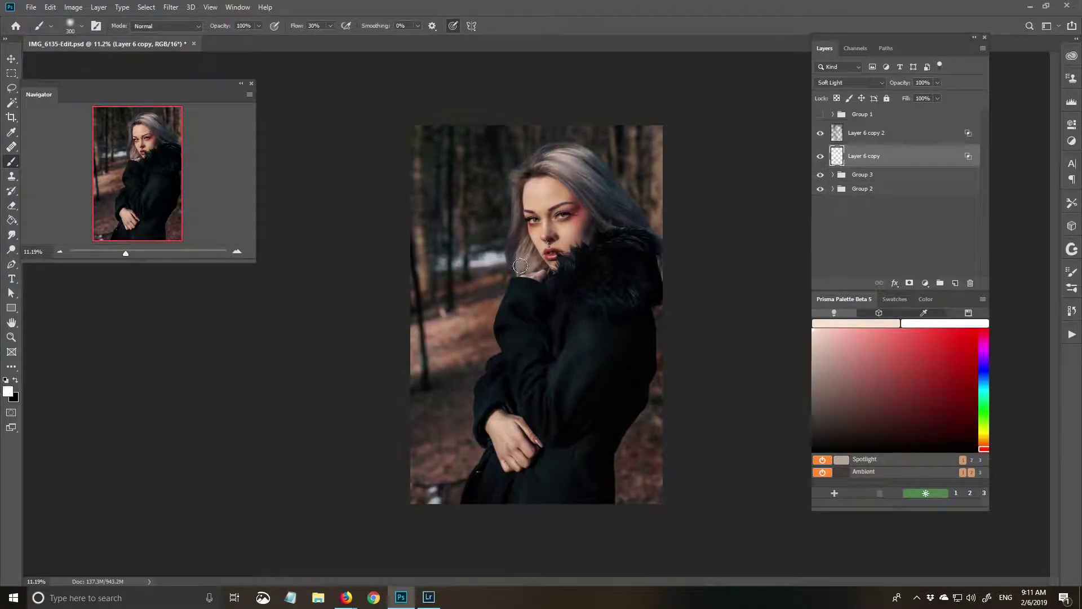
Set Layer 6 copy's fill to 60% and group both copies into Group 4.
{"action": "type", "text": "60"}
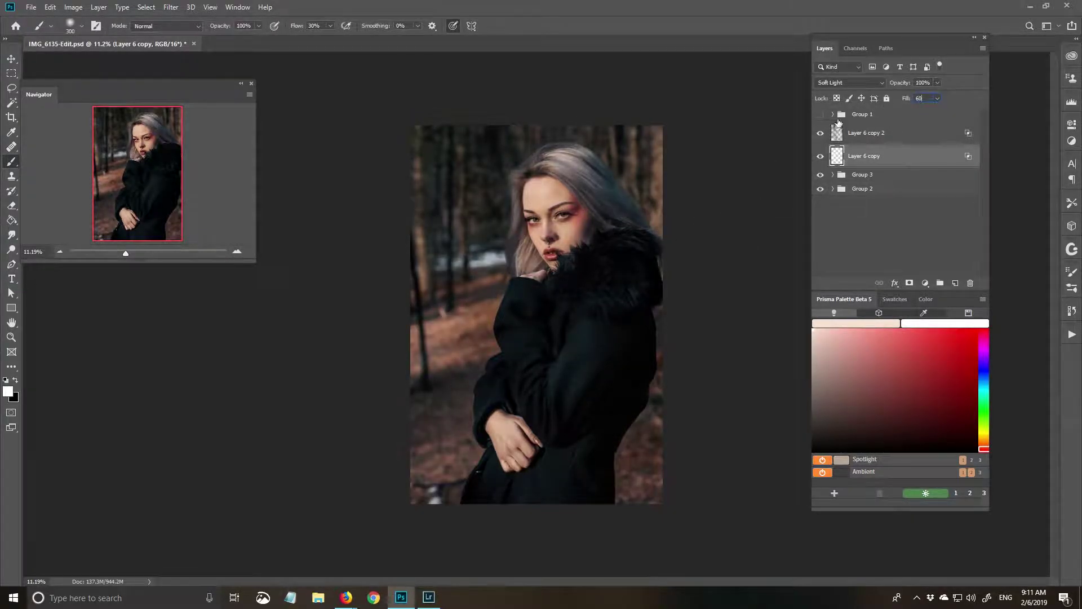
{"action": "left_click", "coordinate": [862, 133], "text": "shift"}
{"action": "left_click_drag", "start_coordinate": [863, 133], "coordinate": [940, 282]}
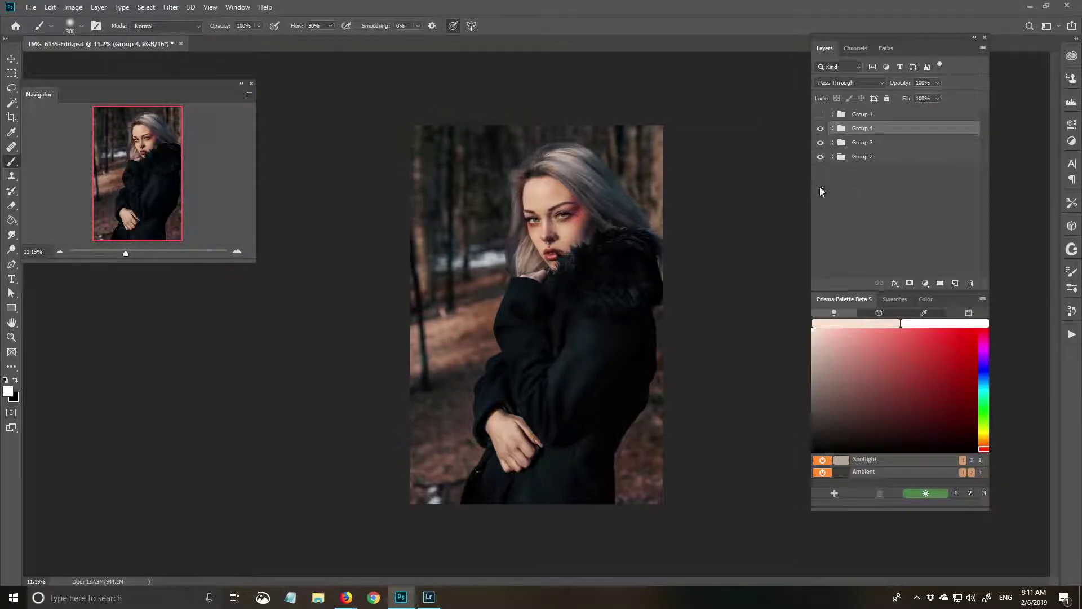
Recheck Layer 6 copy's blending options inside Group 4, then collapse the group.
{"action": "left_click", "coordinate": [832, 128]}
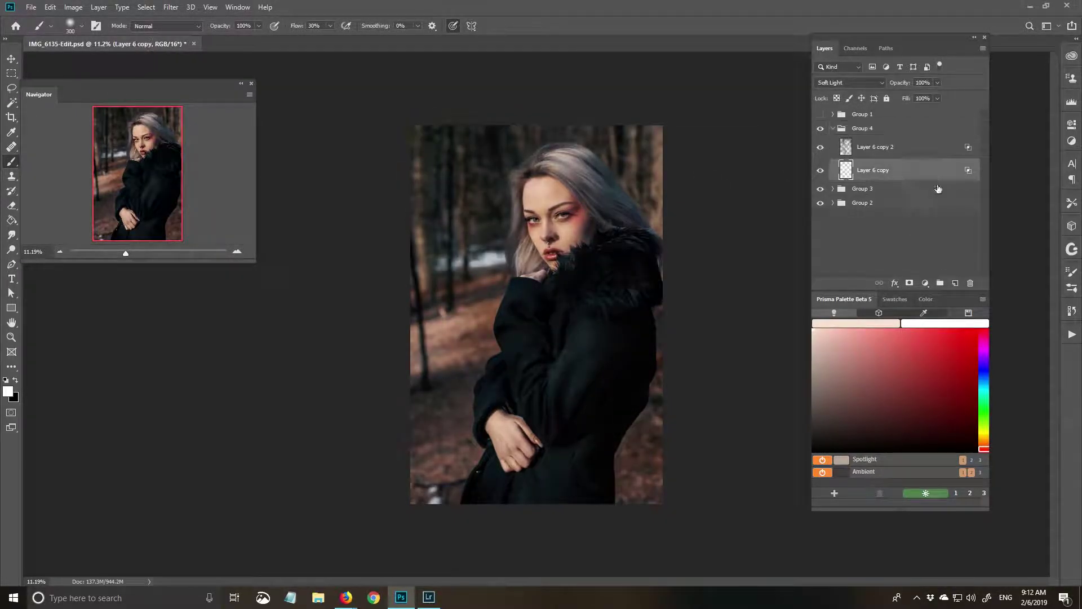
{"action": "double_click", "coordinate": [901, 170]}
{"action": "key", "text": "Return"}
{"action": "left_click", "coordinate": [833, 128]}
On a new Color Dodge Layer 7, paint orange glow over the left trees, hair edge and corners.
{"action": "key", "text": "ctrl+shift+alt+n"}
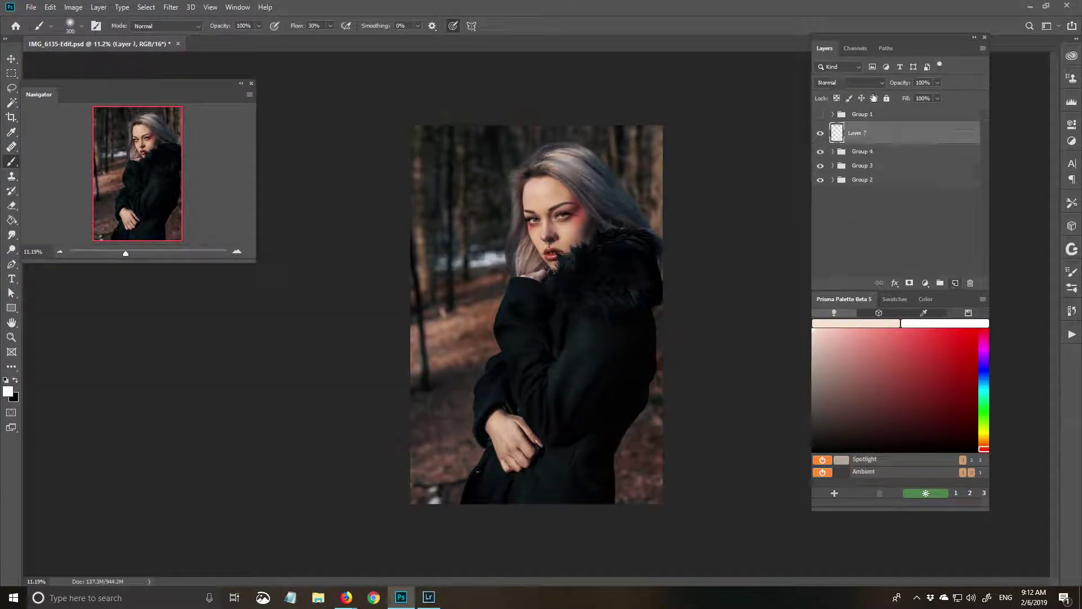
{"action": "left_click", "coordinate": [849, 82]}
{"action": "left_click", "coordinate": [444, 281]}
{"action": "left_click_drag", "start_coordinate": [424, 294], "coordinate": [475, 398]}
{"action": "key", "text": "bracketright"}
{"action": "key", "text": "bracketright"}
{"action": "key", "text": "bracketright"}
{"action": "left_click_drag", "start_coordinate": [655, 133], "coordinate": [660, 211]}
{"action": "left_click_drag", "start_coordinate": [426, 437], "coordinate": [431, 490]}
{"action": "left_click_drag", "start_coordinate": [417, 220], "coordinate": [418, 271]}
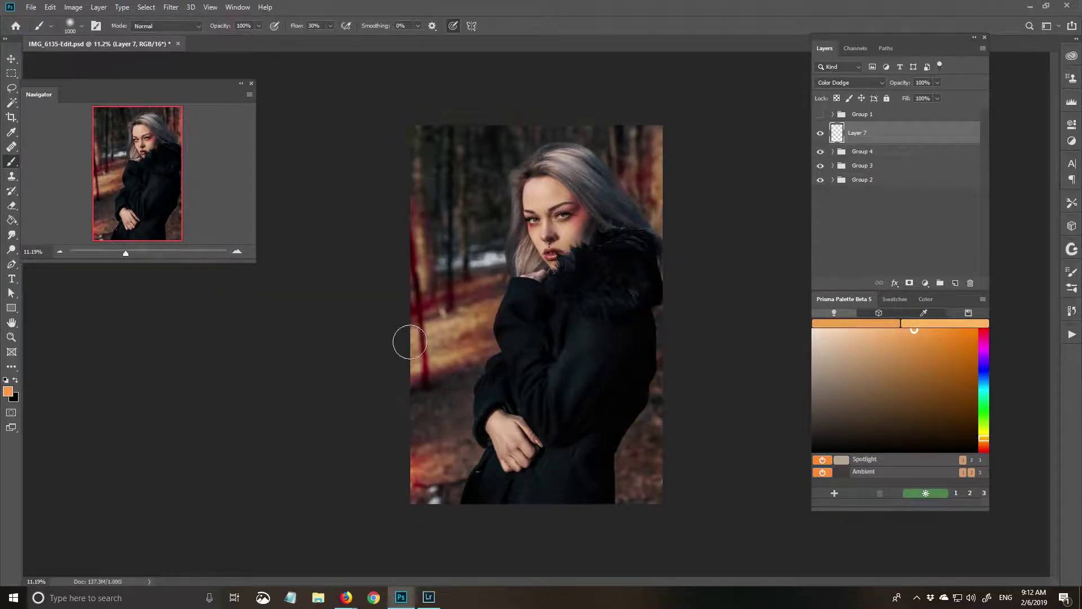
Add a mask to Layer 7 and set Blend If to keep glow off the darkest tones.
{"action": "left_click", "coordinate": [909, 282]}
{"action": "key", "text": "bracketleft"}
{"action": "key", "text": "bracketleft"}
{"action": "key", "text": "bracketleft"}
{"action": "key", "text": "d"}
{"action": "key", "text": "x"}
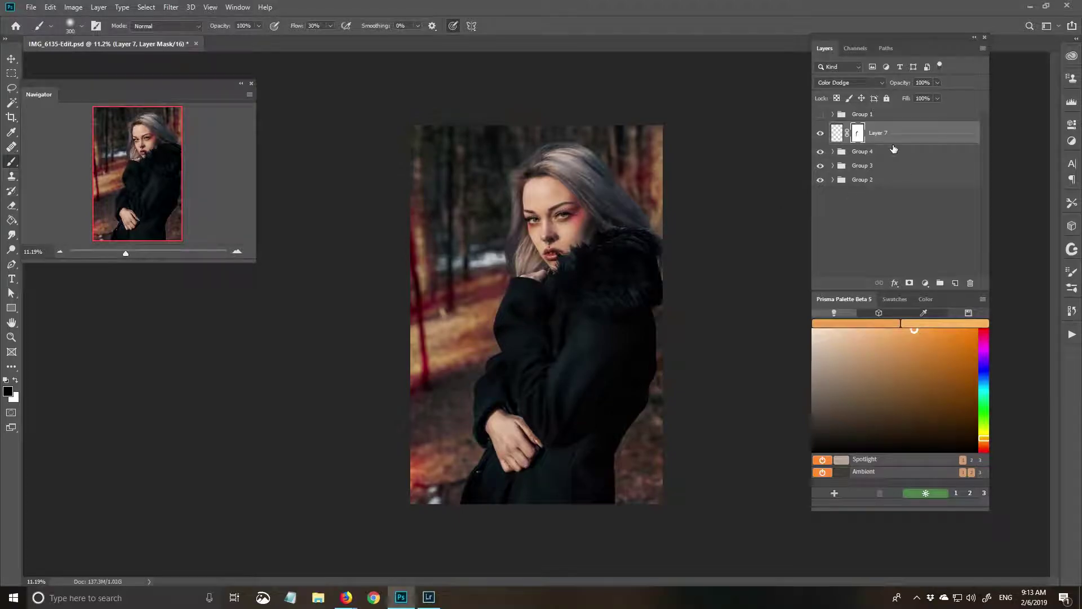
{"action": "right_click", "coordinate": [852, 135]}
{"action": "left_click", "coordinate": [893, 125]}
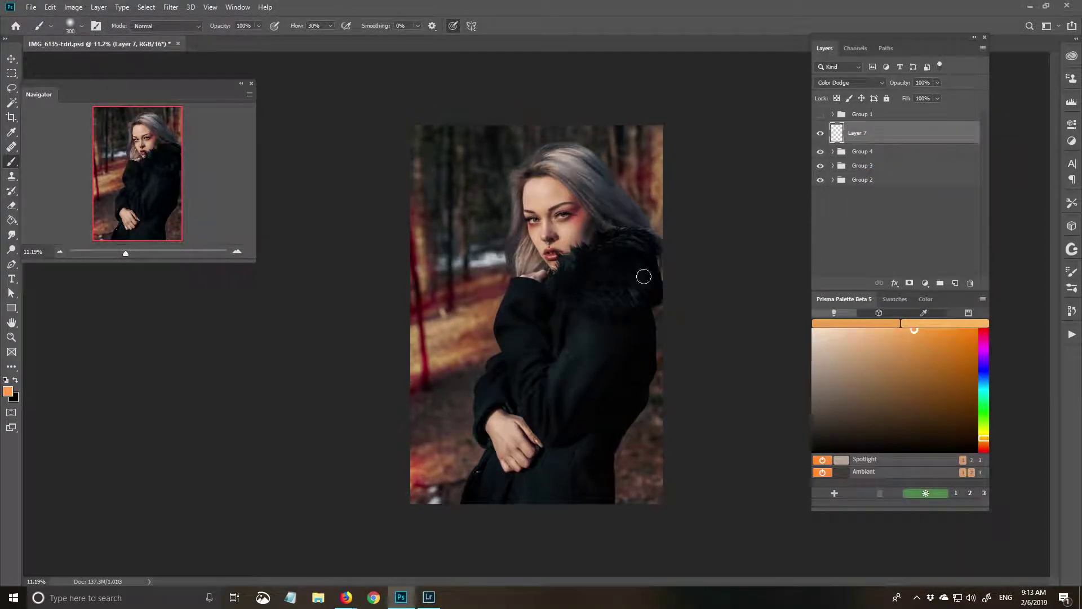
{"action": "left_click_drag", "start_coordinate": [163, 513], "coordinate": [174, 517]}
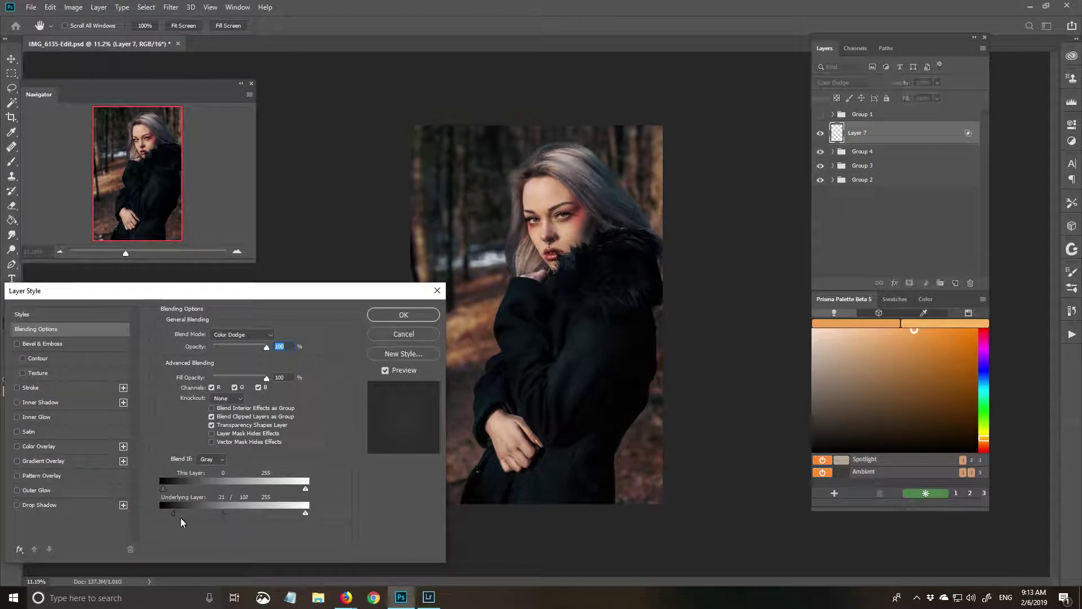
Pick cyan, remove Layer 7's mask, and create a new Layer 8.
{"action": "left_click_drag", "start_coordinate": [326, 384], "coordinate": [327, 348]}
{"action": "key", "text": "Return"}
{"action": "key", "text": "b"}
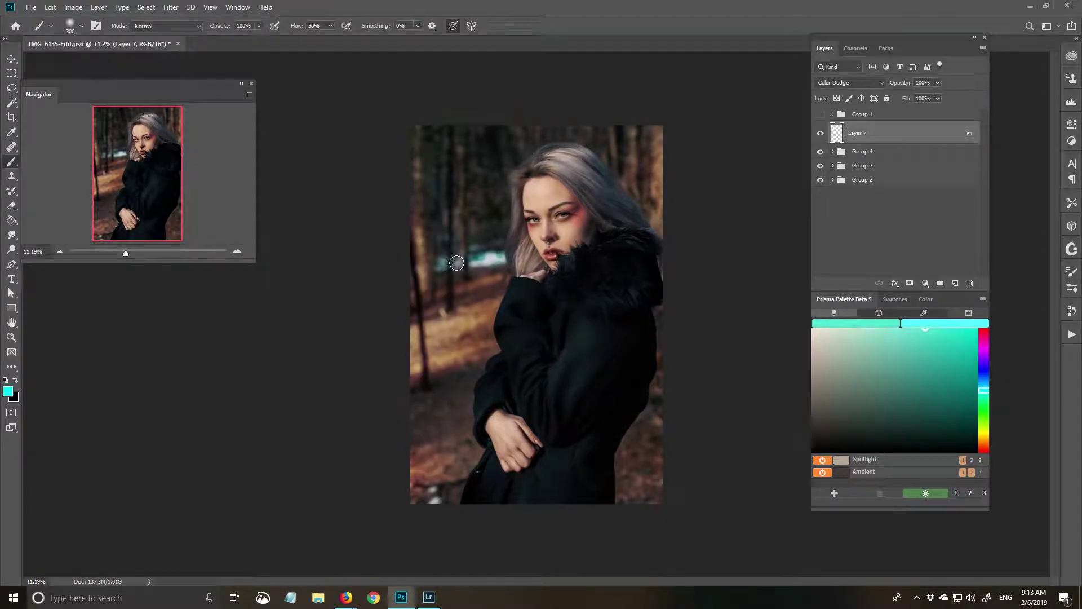
{"action": "left_click", "coordinate": [909, 283]}
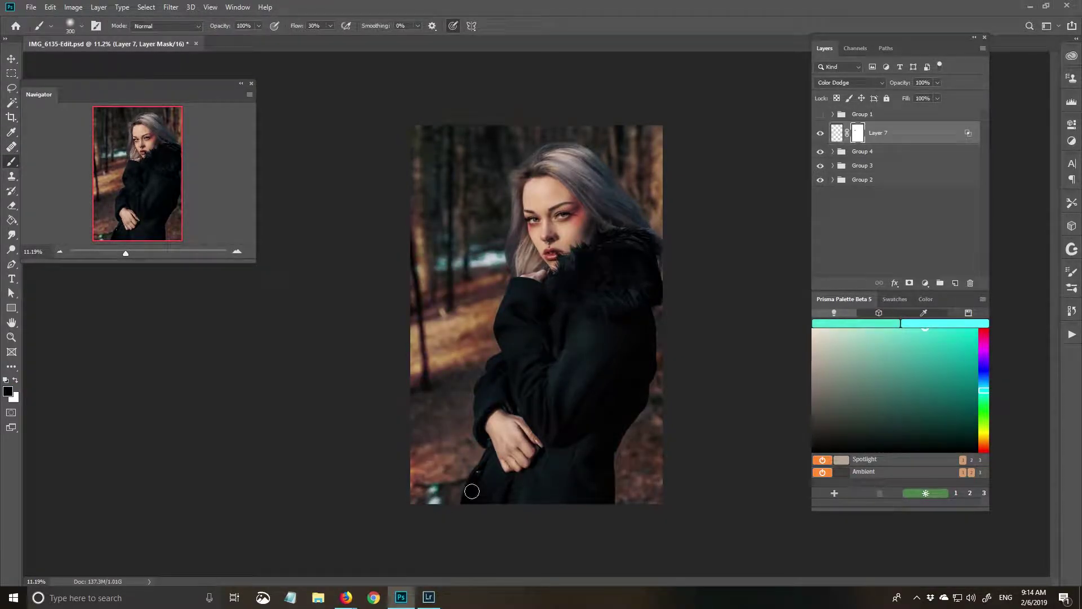
{"action": "right_click", "coordinate": [858, 134]}
{"action": "left_click", "coordinate": [868, 166]}
{"action": "left_click", "coordinate": [955, 283]}
Set Layer 8 to Color Dodge and paint magenta on the top-left hair and beside the face.
{"action": "left_click", "coordinate": [850, 82]}
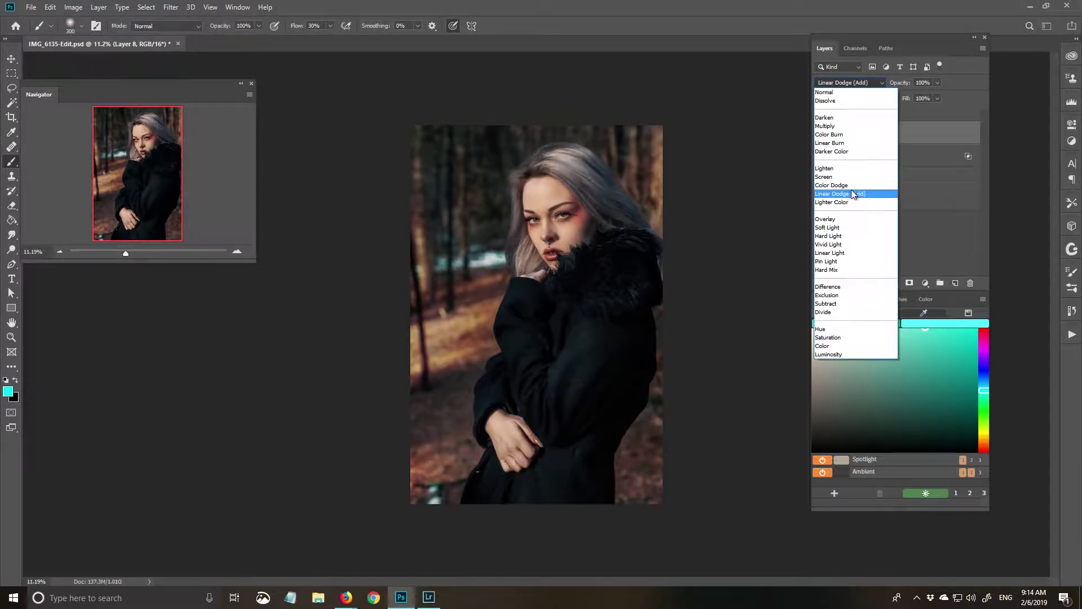
{"action": "left_click", "coordinate": [851, 190]}
{"action": "scroll", "coordinate": [531, 174], "scroll_direction": "up", "scroll_amount": 5}
{"action": "left_click", "coordinate": [8, 390]}
{"action": "left_click", "coordinate": [234, 282]}
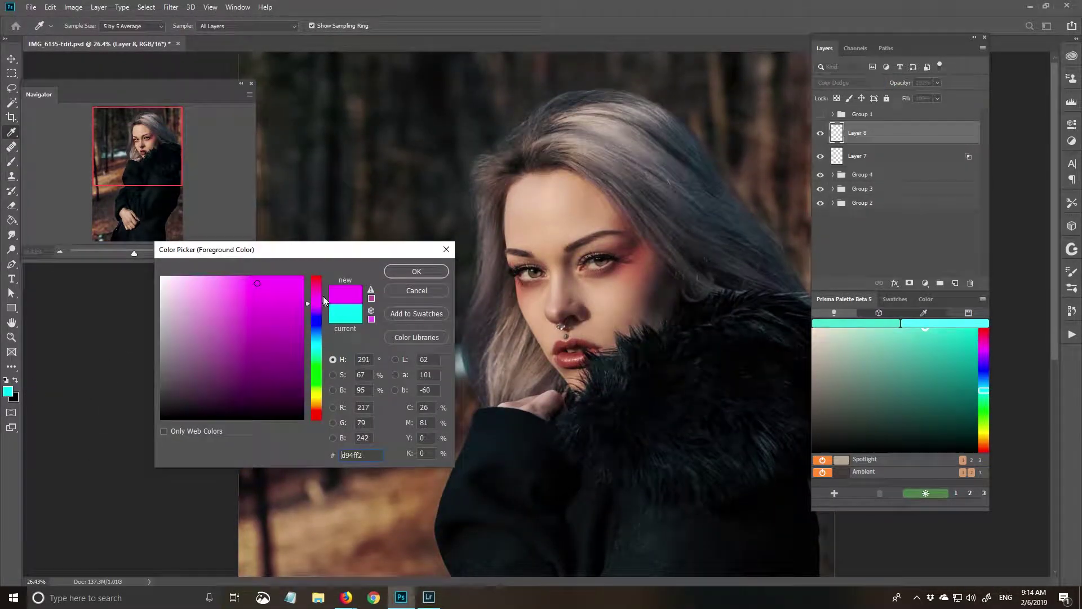
{"action": "left_click", "coordinate": [416, 271]}
{"action": "scroll", "coordinate": [556, 169], "scroll_direction": "down", "scroll_amount": 2}
{"action": "left_click_drag", "start_coordinate": [547, 113], "coordinate": [620, 96]}
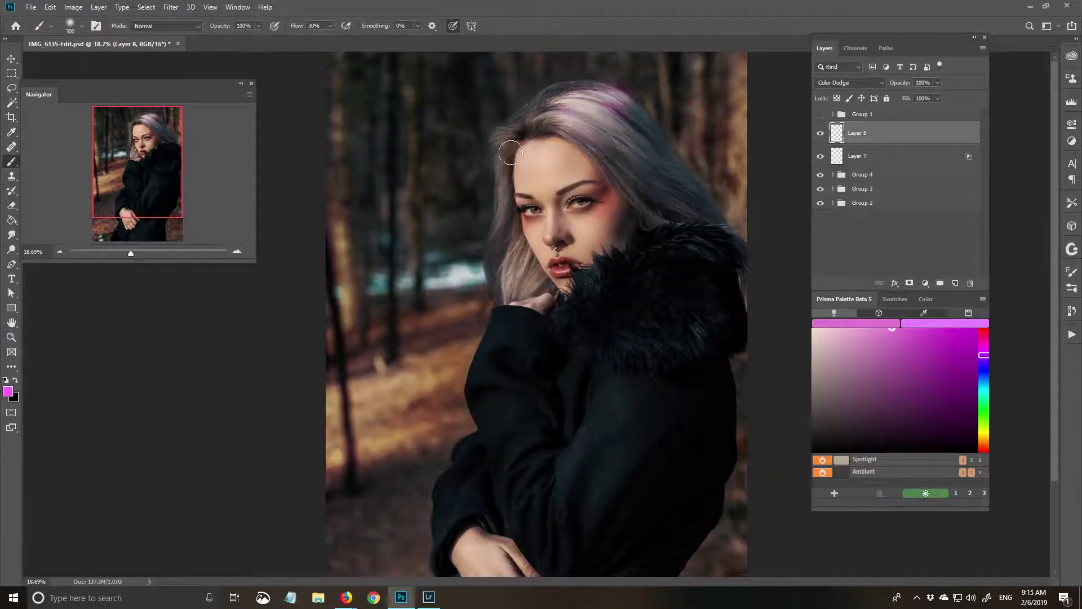
{"action": "mouse_move", "coordinate": [510, 279]}
{"action": "left_mouse_down"}
{"action": "mouse_move", "coordinate": [516, 254]}
{"action": "mouse_move", "coordinate": [525, 293]}
{"action": "left_mouse_up"}
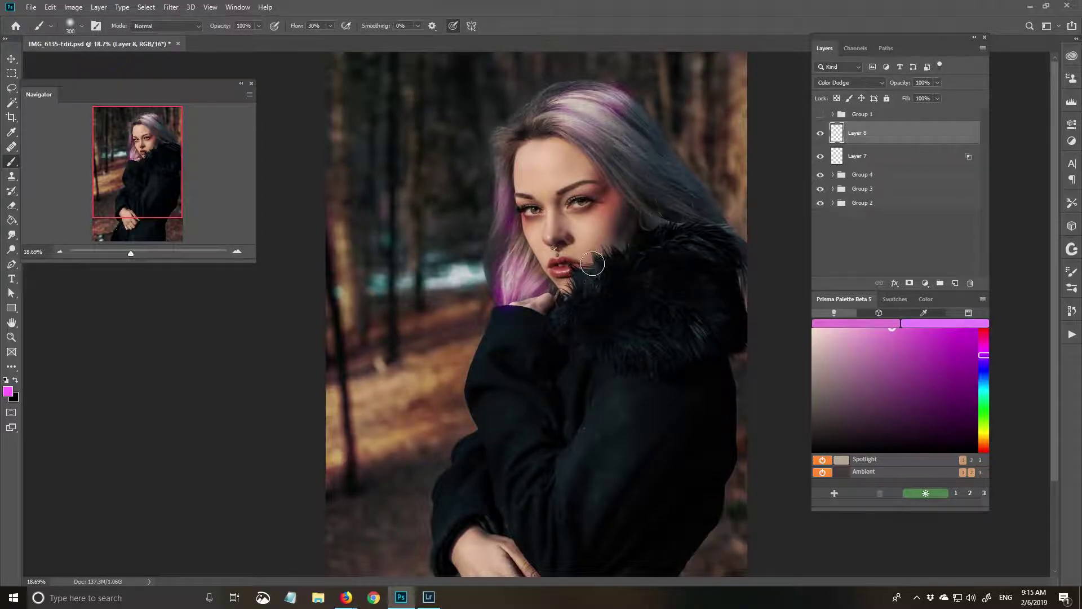
Shrink the brush to 125 and change the paint colour to orange.
{"action": "scroll", "coordinate": [544, 340], "scroll_direction": "up", "scroll_amount": 2}
{"action": "scroll", "coordinate": [544, 340], "scroll_direction": "up", "scroll_amount": 2}
{"action": "key", "text": "bracketleft"}
{"action": "key", "text": "bracketleft"}
{"action": "key", "text": "bracketleft"}
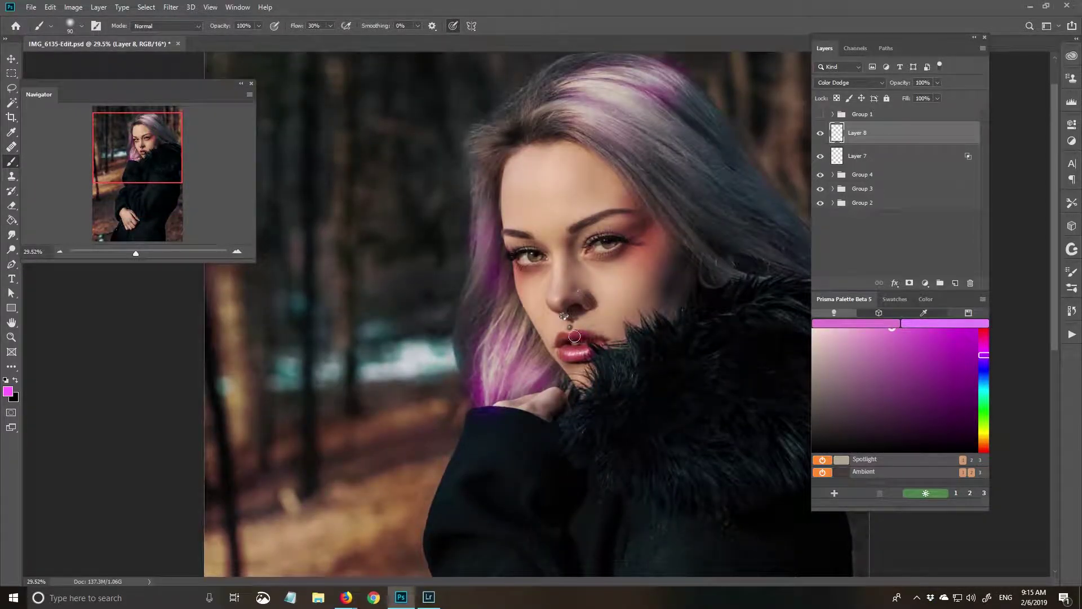
{"action": "left_click_drag", "start_coordinate": [316, 299], "coordinate": [315, 410]}
{"action": "left_click", "coordinate": [415, 272]}
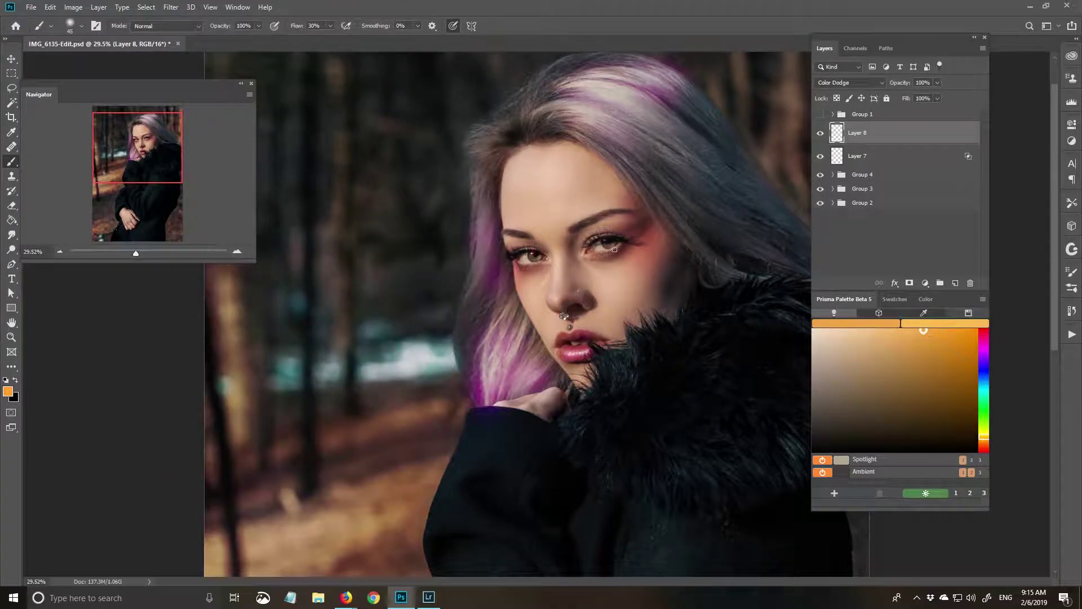
{"action": "scroll", "coordinate": [616, 314], "scroll_direction": "down", "scroll_amount": 8}
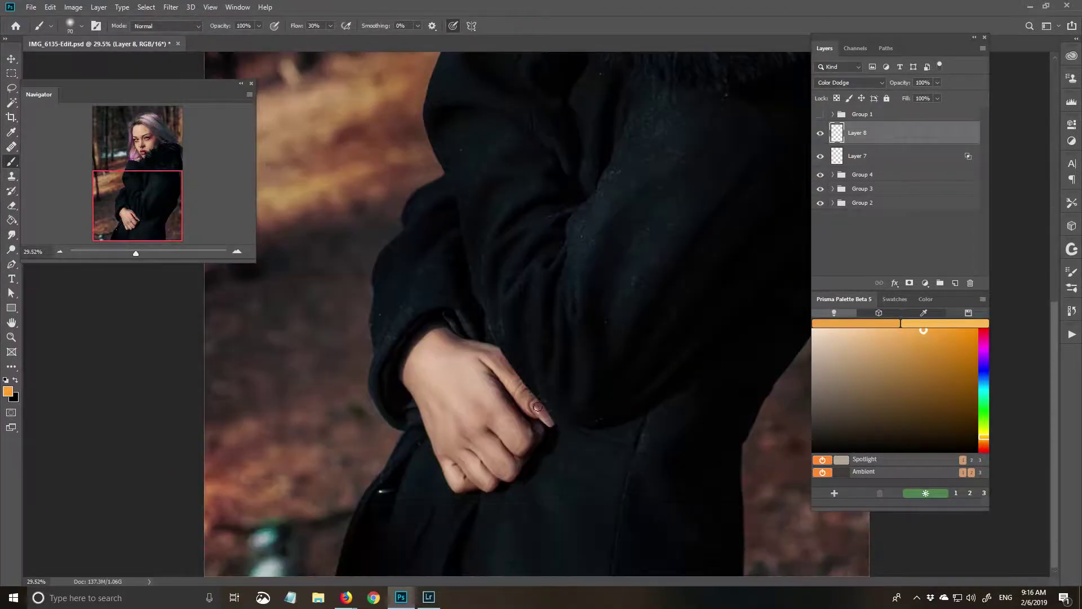
{"action": "scroll", "coordinate": [617, 314], "scroll_direction": "down", "scroll_amount": 3}
Apply a split underlying-layer blend-if limit to Layer 8, then select it with Layer 7.
{"action": "double_click", "coordinate": [902, 132]}
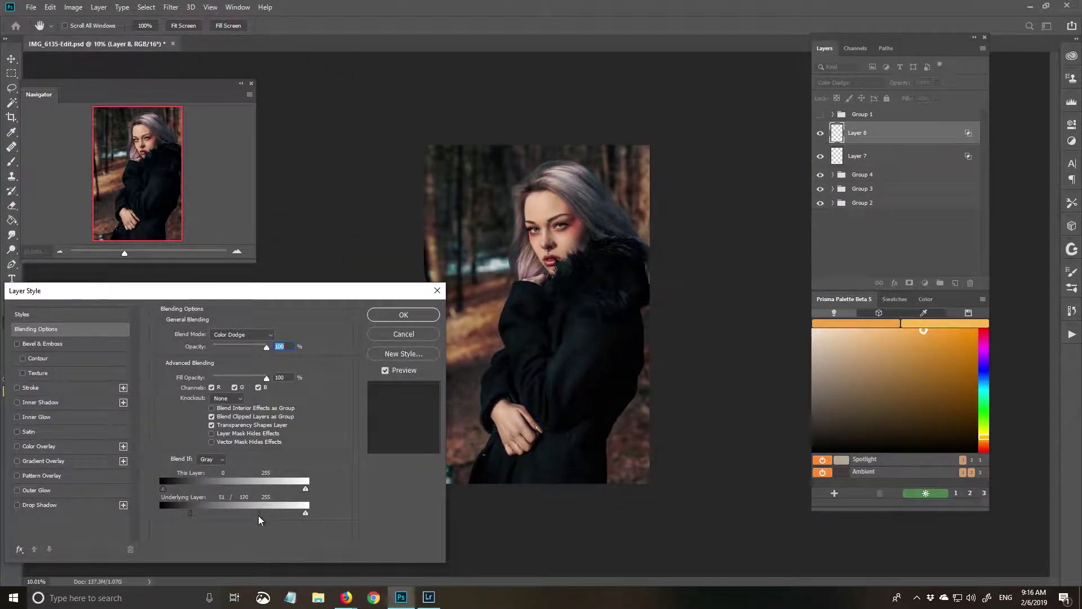
{"action": "left_click", "coordinate": [409, 315]}
{"action": "scroll", "coordinate": [538, 271], "scroll_direction": "up", "scroll_amount": 4}
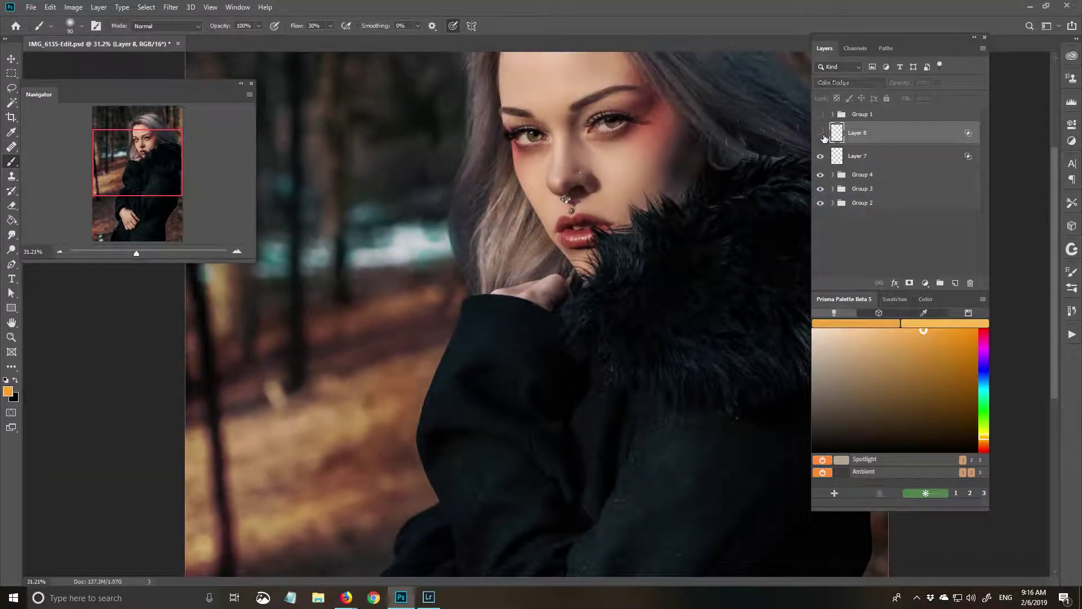
{"action": "scroll", "coordinate": [660, 332], "scroll_direction": "down", "scroll_amount": 4}
{"action": "left_click", "coordinate": [862, 155], "text": "shift"}
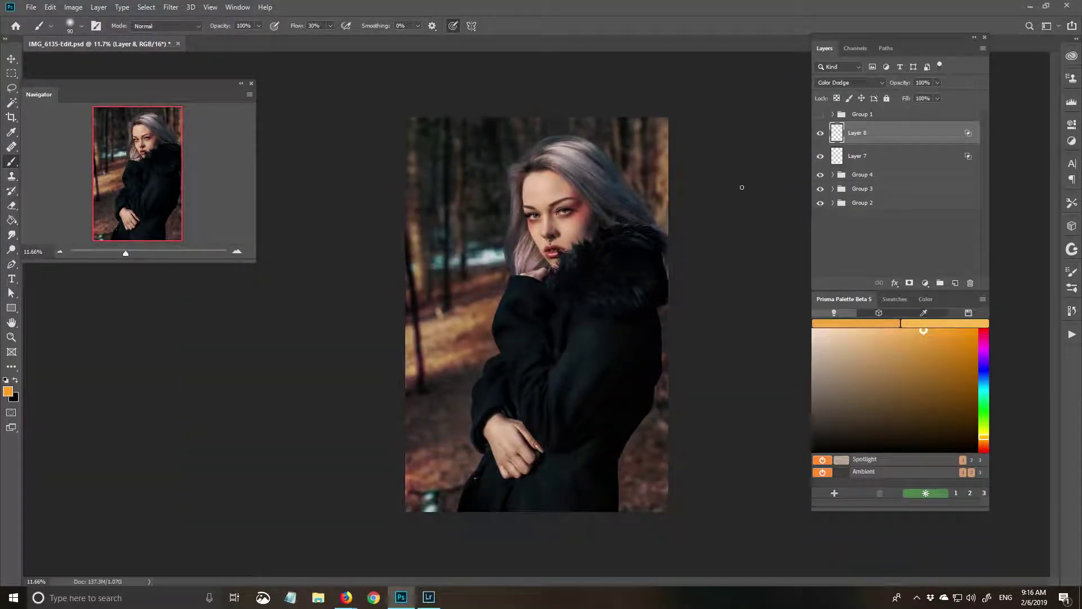
Group Layers 7 and 8 as Group 5, hide Groups 4 and 5, and sample forehead skin.
{"action": "key", "text": "ctrl+g"}
{"action": "left_click_drag", "start_coordinate": [820, 128], "coordinate": [820, 142]}
{"action": "left_click", "coordinate": [833, 156]}
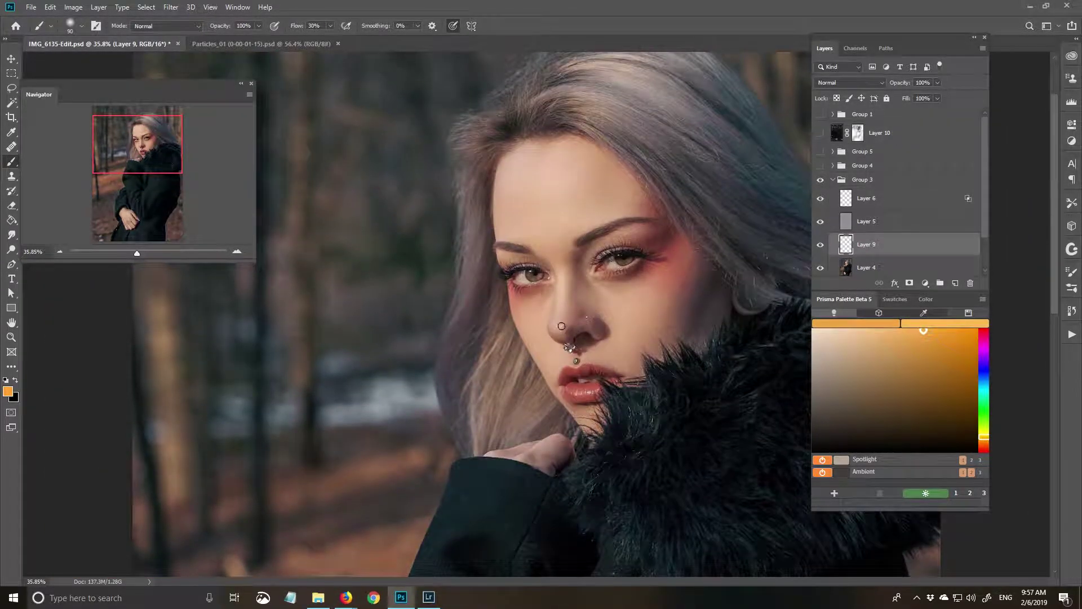
{"action": "left_click", "coordinate": [561, 326], "text": "alt"}
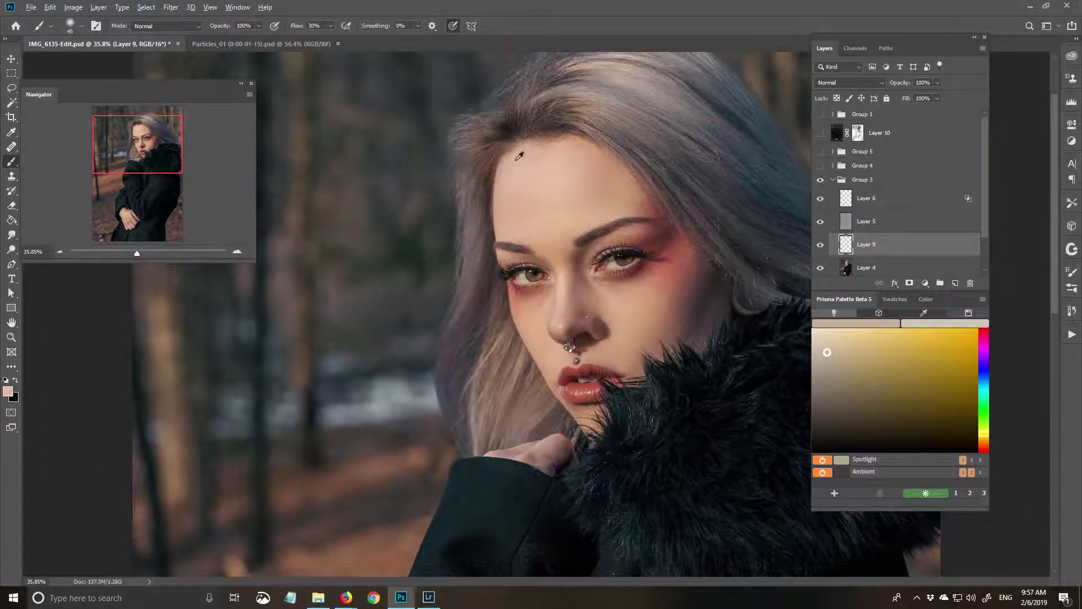
{"action": "left_click", "coordinate": [561, 314], "text": "alt"}
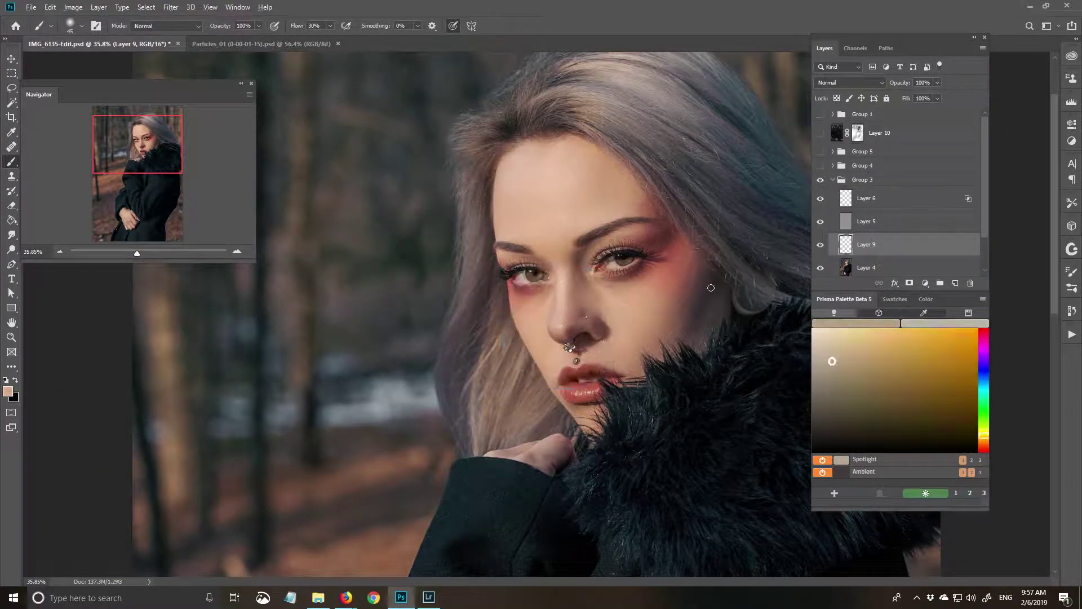
{"action": "scroll", "coordinate": [562, 314], "scroll_direction": "up", "scroll_amount": 2}
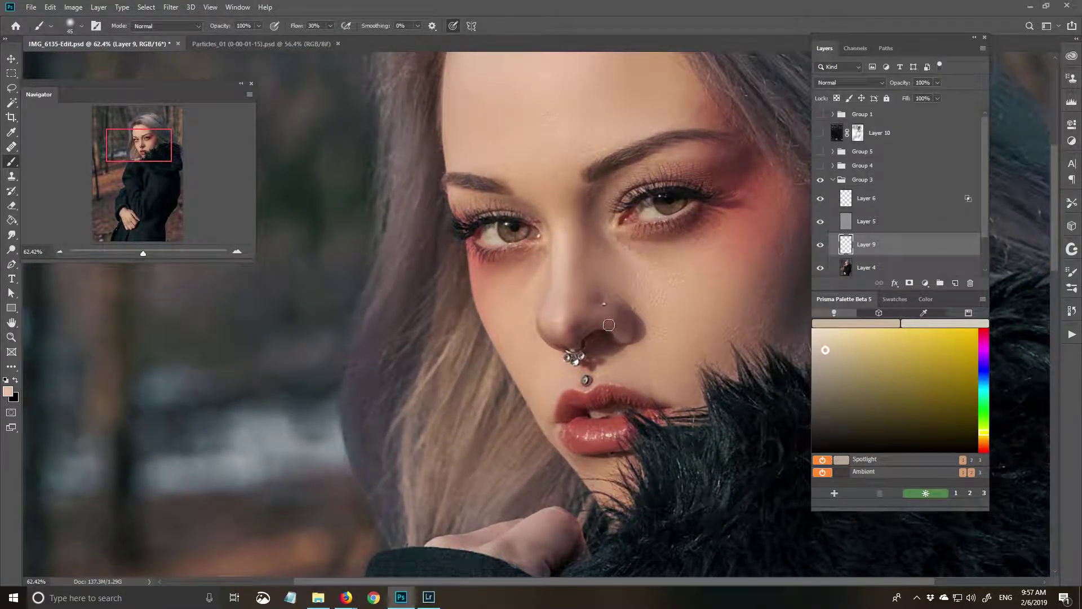
{"action": "scroll", "coordinate": [634, 228], "scroll_direction": "down", "scroll_amount": 2}
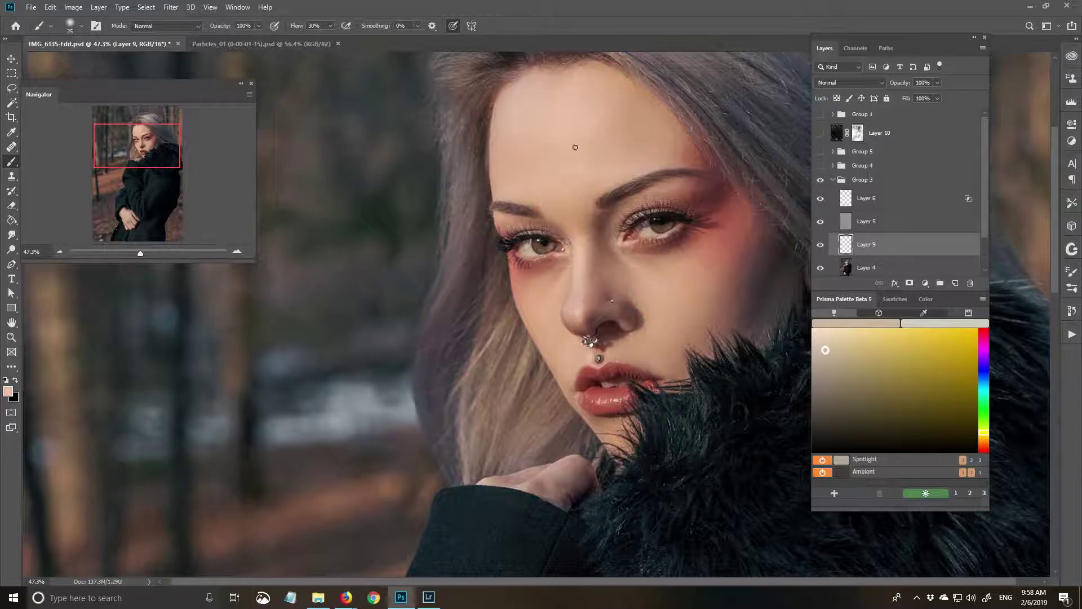
Sample tan and pink skin tones with a 50–80 px brush, then pick a dark blue-black.
{"action": "key", "text": "bracketright"}
{"action": "key", "text": "bracketright"}
{"action": "key", "text": "bracketright"}
{"action": "key", "text": "bracketleft"}
{"action": "key", "text": "bracketleft"}
{"action": "key", "text": "bracketleft"}
{"action": "left_click", "coordinate": [529, 247], "text": "alt"}
{"action": "left_click", "coordinate": [577, 312], "text": "alt"}
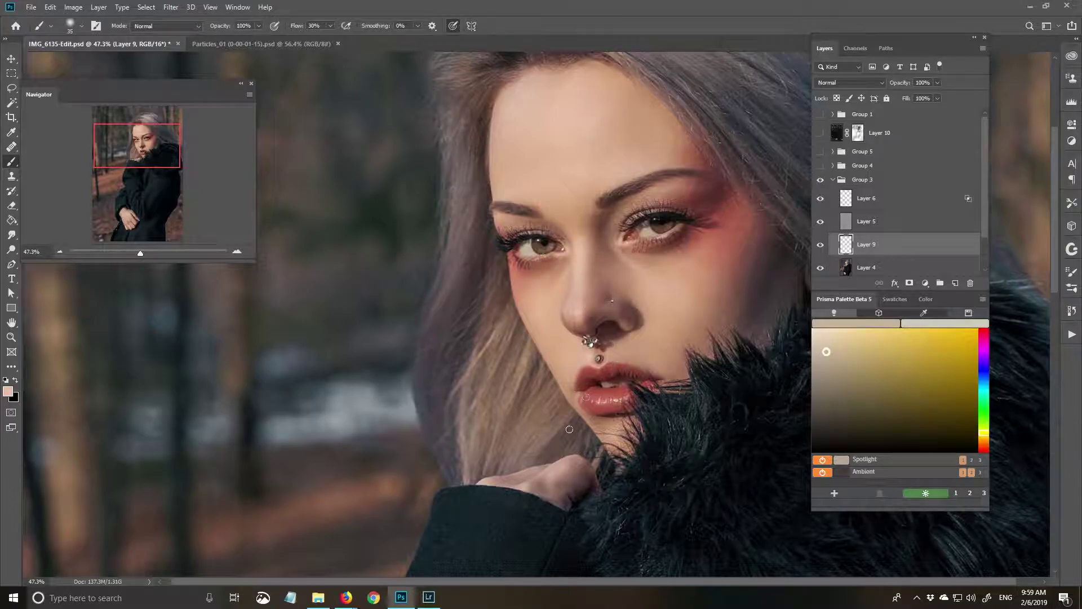
{"action": "scroll", "coordinate": [526, 338], "scroll_direction": "down", "scroll_amount": 5}
{"action": "key", "text": "x"}
{"action": "key", "text": "bracketright"}
{"action": "key", "text": "bracketright"}
{"action": "key", "text": "bracketright"}
{"action": "scroll", "coordinate": [525, 338], "scroll_direction": "up", "scroll_amount": 3}
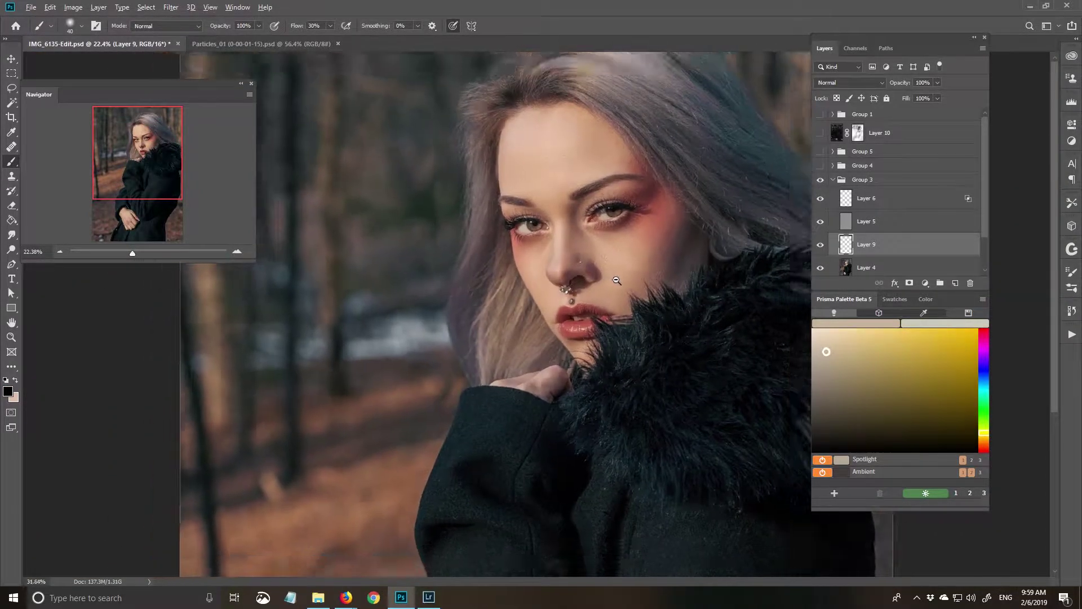
{"action": "left_click", "coordinate": [616, 181], "text": "alt"}
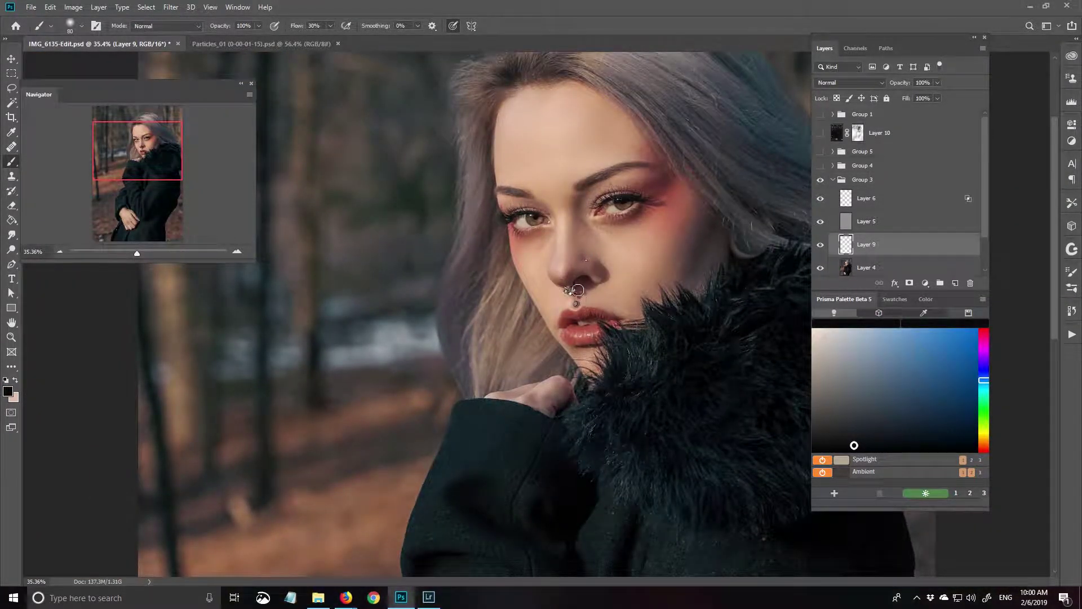
{"action": "left_click", "coordinate": [868, 221]}
{"action": "key", "text": "j"}
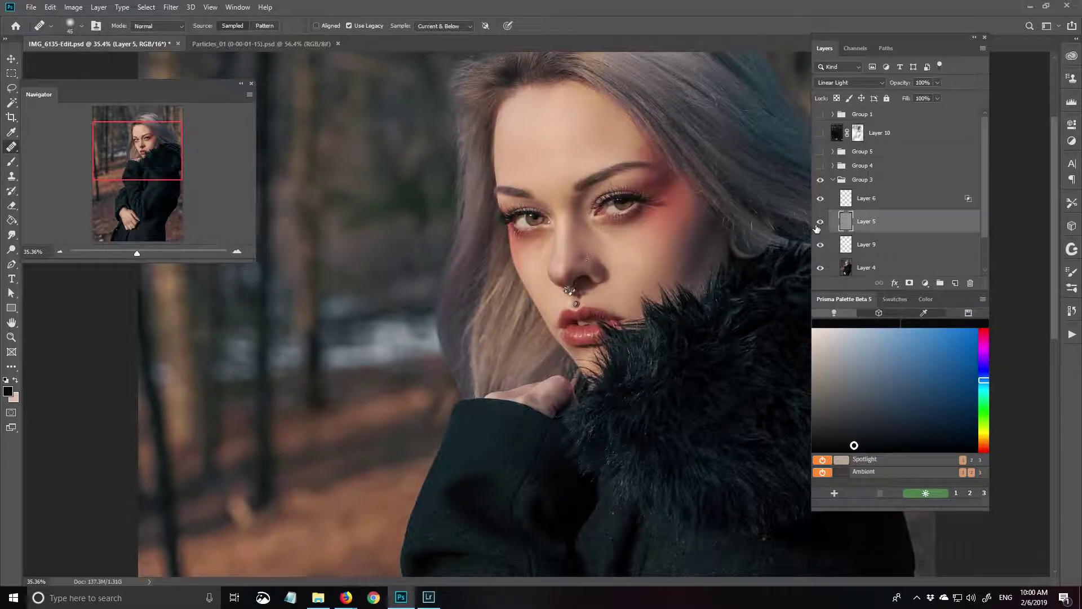
Set the healing brush to sample Current Layer and make Layer 9 active.
{"action": "key", "text": "Up"}
{"action": "left_click", "coordinate": [874, 246]}
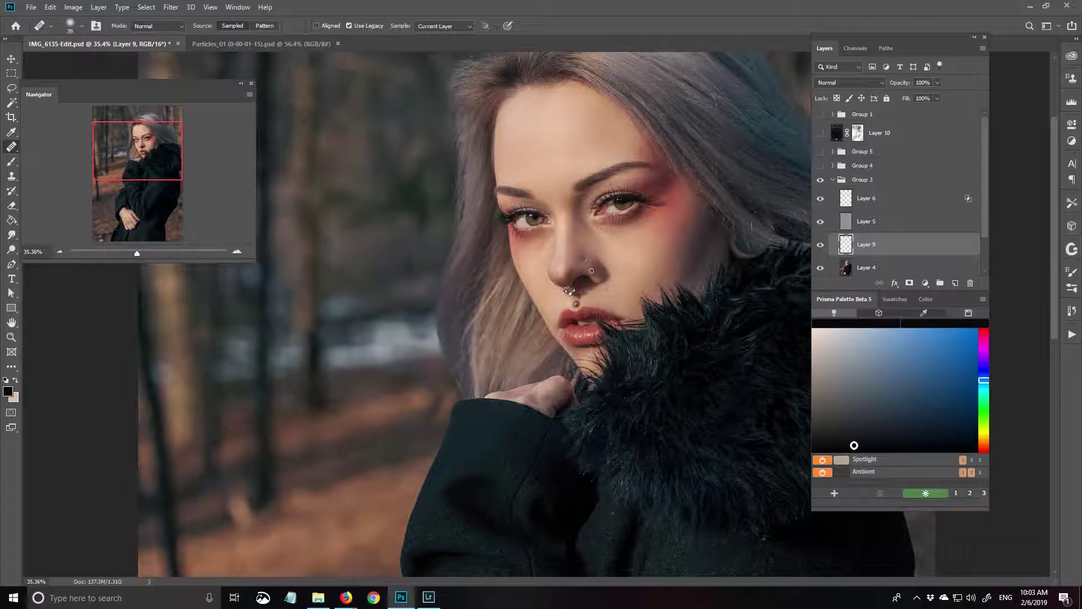
Paint freshly sampled cheek, nose and brow skin tones on Layer 9 with an 80–200 px brush.
{"action": "key", "text": "b"}
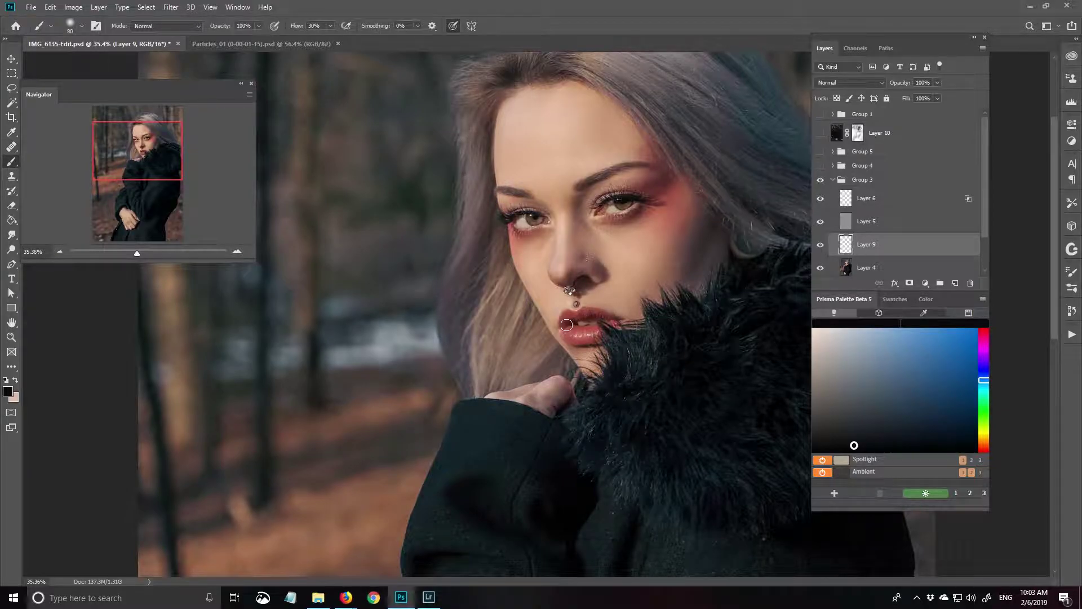
{"action": "key", "text": "bracketleft"}
{"action": "key", "text": "bracketleft"}
{"action": "key", "text": "bracketleft"}
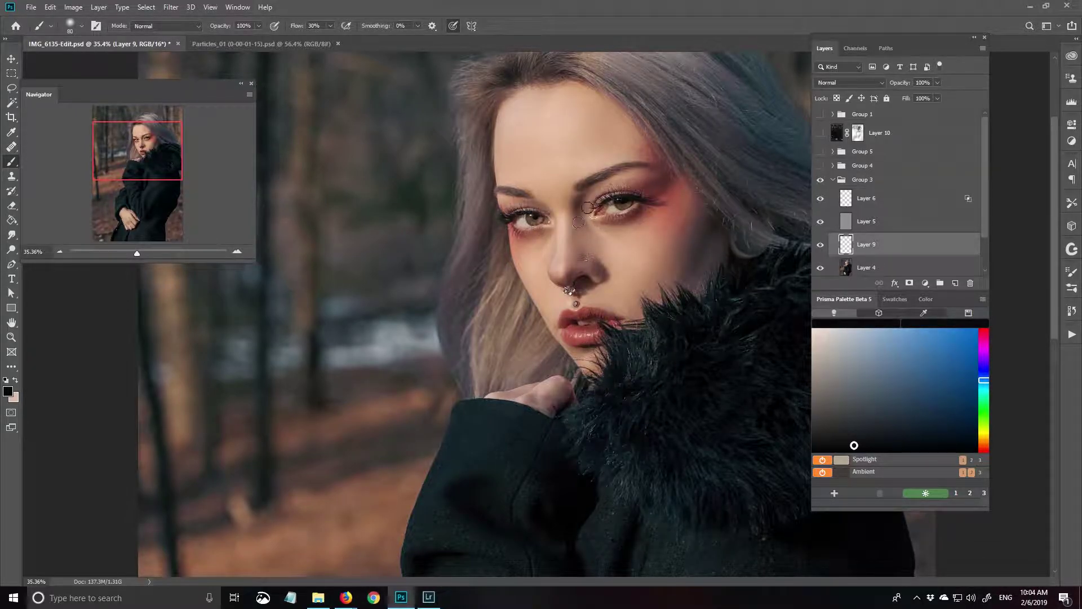
{"action": "left_click", "coordinate": [680, 207], "text": "alt"}
{"action": "left_click", "coordinate": [607, 232], "text": "alt"}
{"action": "key", "text": "bracketright"}
{"action": "key", "text": "bracketright"}
{"action": "key", "text": "bracketright"}
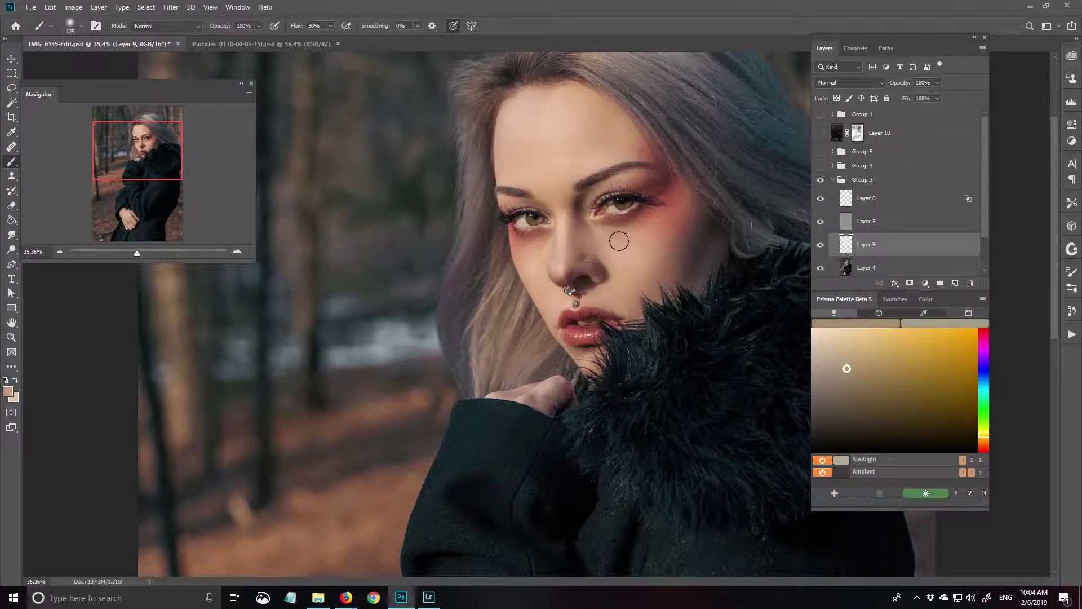
{"action": "left_click", "coordinate": [682, 241], "text": "alt"}
{"action": "left_click", "coordinate": [654, 257], "text": "alt"}
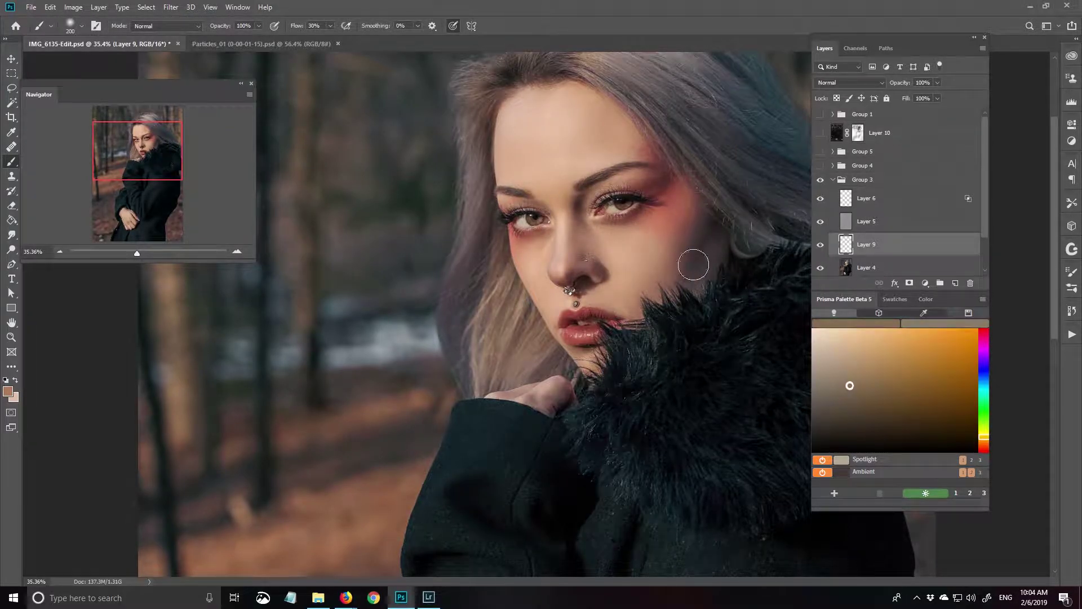
{"action": "left_click", "coordinate": [648, 259], "text": "alt"}
{"action": "key", "text": "bracketleft"}
{"action": "key", "text": "bracketleft"}
{"action": "key", "text": "bracketleft"}
{"action": "left_click", "coordinate": [596, 266], "text": "alt"}
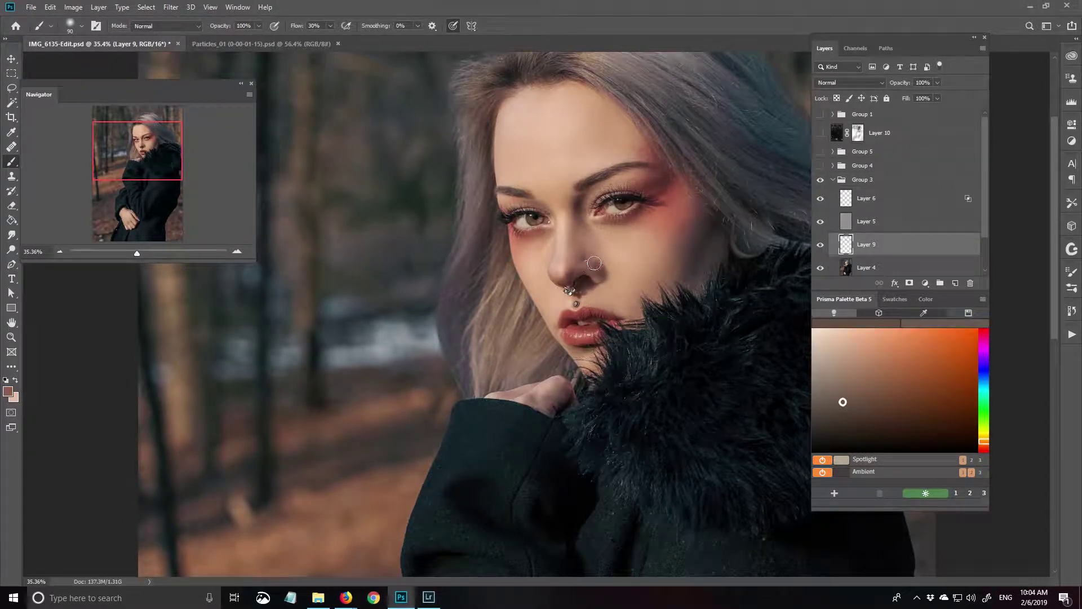
{"action": "left_click", "coordinate": [622, 264], "text": "alt"}
{"action": "left_click", "coordinate": [590, 245], "text": "alt"}
{"action": "left_click", "coordinate": [582, 226], "text": "alt"}
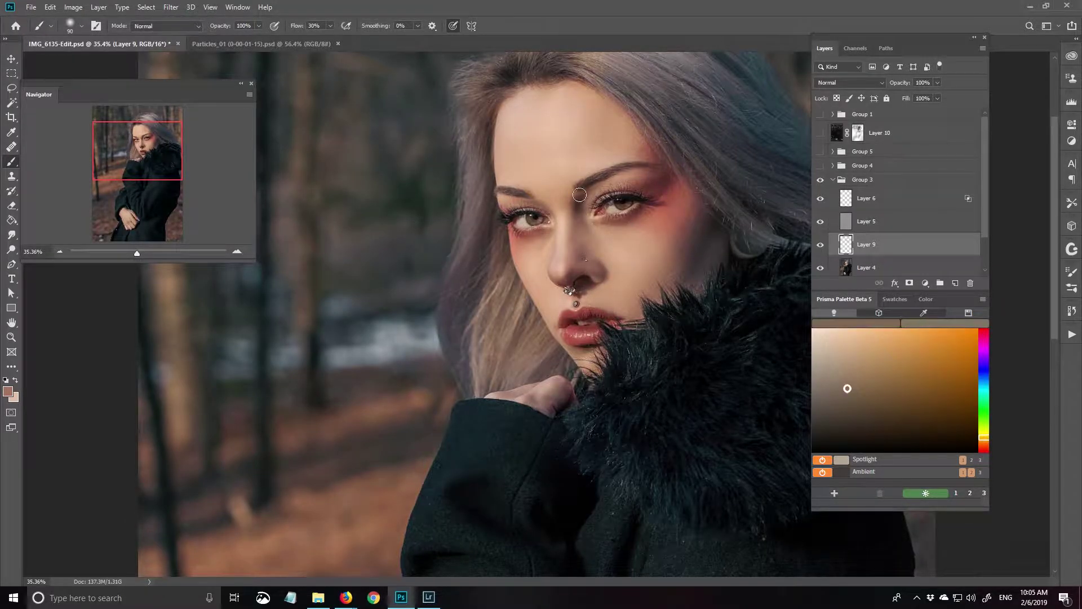
Paint lighter yellow-tan and under-eye skin tones over the face with a 90–150 px brush.
{"action": "left_click", "coordinate": [589, 193], "text": "alt"}
{"action": "left_click", "coordinate": [660, 185], "text": "alt"}
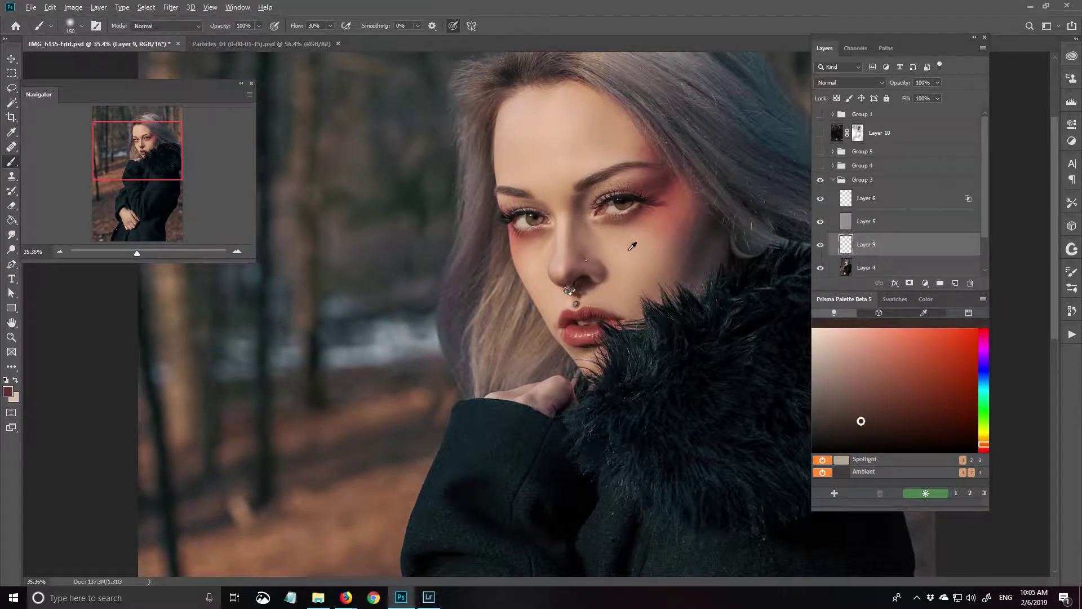
{"action": "left_click", "coordinate": [631, 176], "text": "alt"}
{"action": "key", "text": "bracketright"}
{"action": "left_click", "coordinate": [601, 301], "text": "alt"}
{"action": "left_click", "coordinate": [548, 255], "text": "alt"}
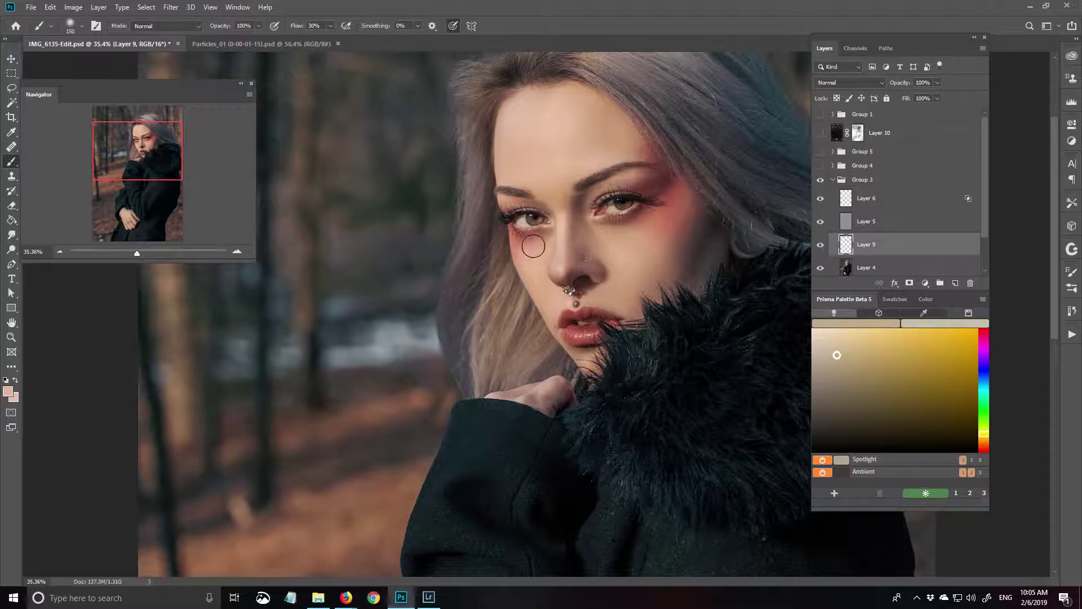
{"action": "key", "text": "bracketright"}
{"action": "key", "text": "bracketright"}
{"action": "left_click", "coordinate": [565, 220], "text": "alt"}
{"action": "left_click", "coordinate": [629, 161], "text": "alt"}
{"action": "left_click", "coordinate": [610, 163], "text": "alt"}
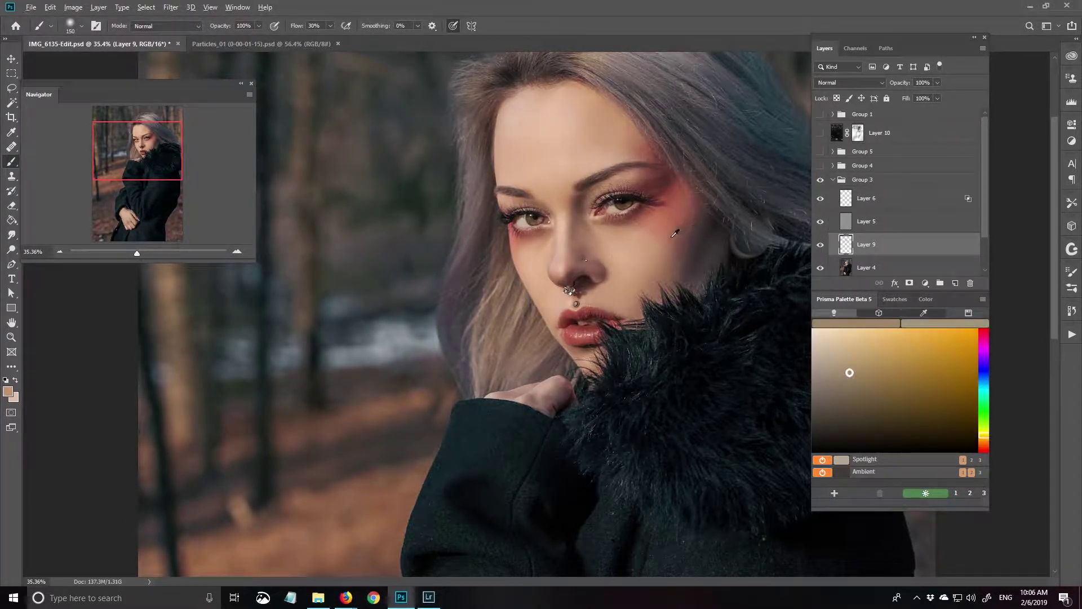
Paint forehead and warmer orange skin tones, shrinking the brush from 150 down to 30.
{"action": "left_click", "coordinate": [689, 264], "text": "alt"}
{"action": "key", "text": "bracketleft"}
{"action": "left_click", "coordinate": [628, 289], "text": "alt"}
{"action": "left_click", "coordinate": [528, 262], "text": "alt"}
{"action": "left_click", "coordinate": [523, 151], "text": "alt"}
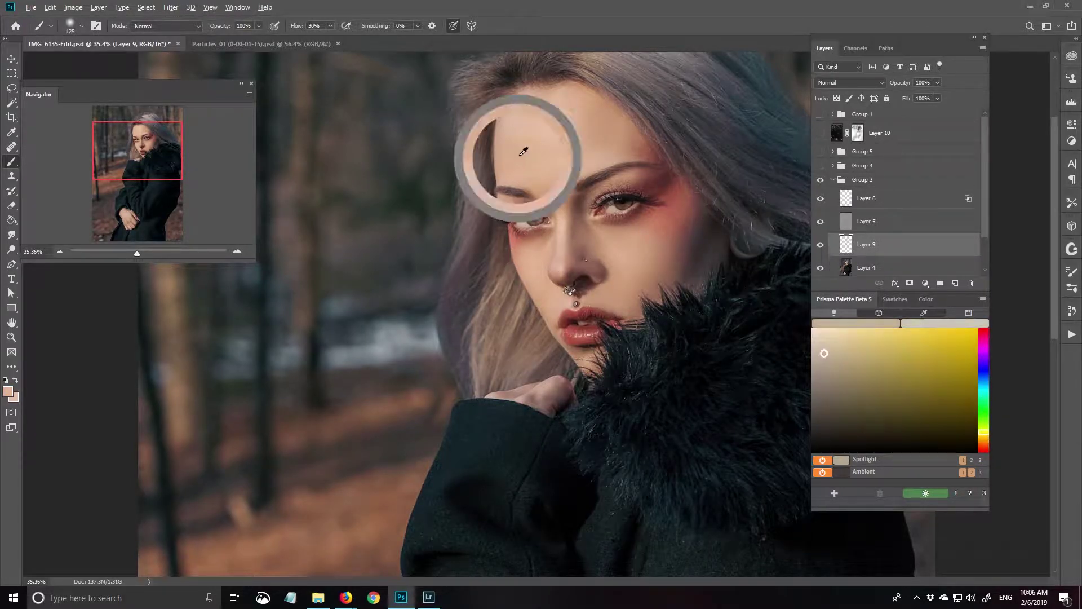
{"action": "key", "text": "bracketleft"}
{"action": "left_click", "coordinate": [562, 261], "text": "alt"}
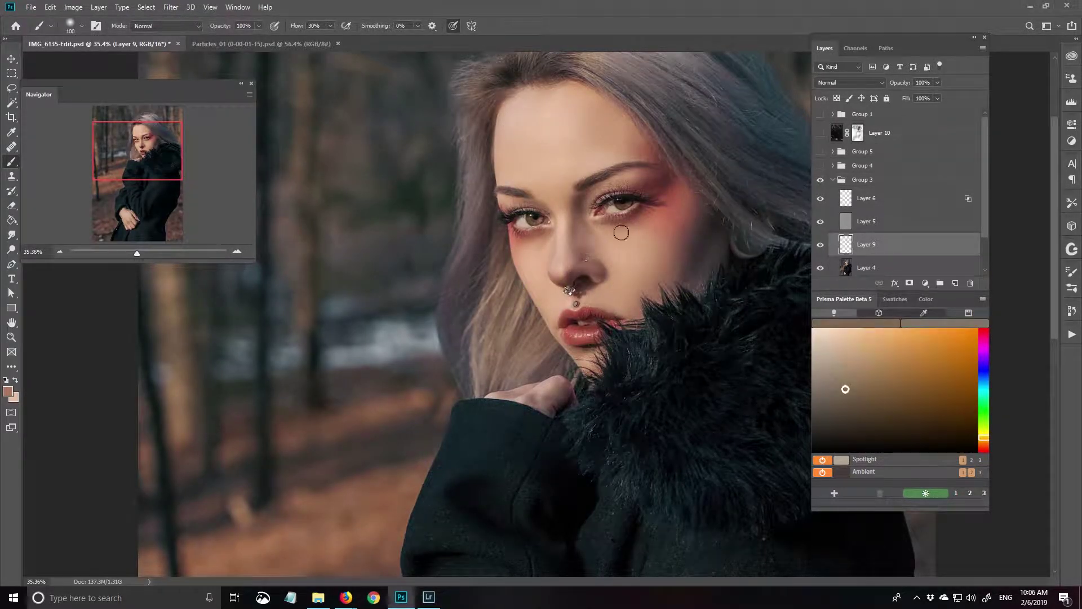
{"action": "key", "text": "bracketleft"}
{"action": "key", "text": "bracketleft"}
{"action": "key", "text": "bracketleft"}
{"action": "left_click", "coordinate": [521, 207], "text": "alt"}
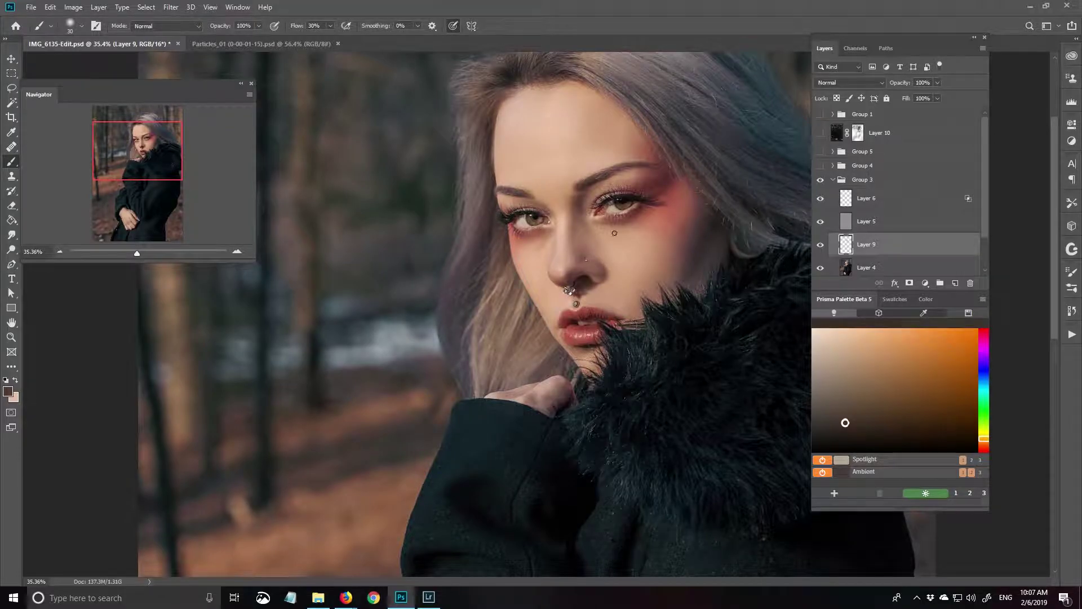
{"action": "key", "text": "alt+Tab"}
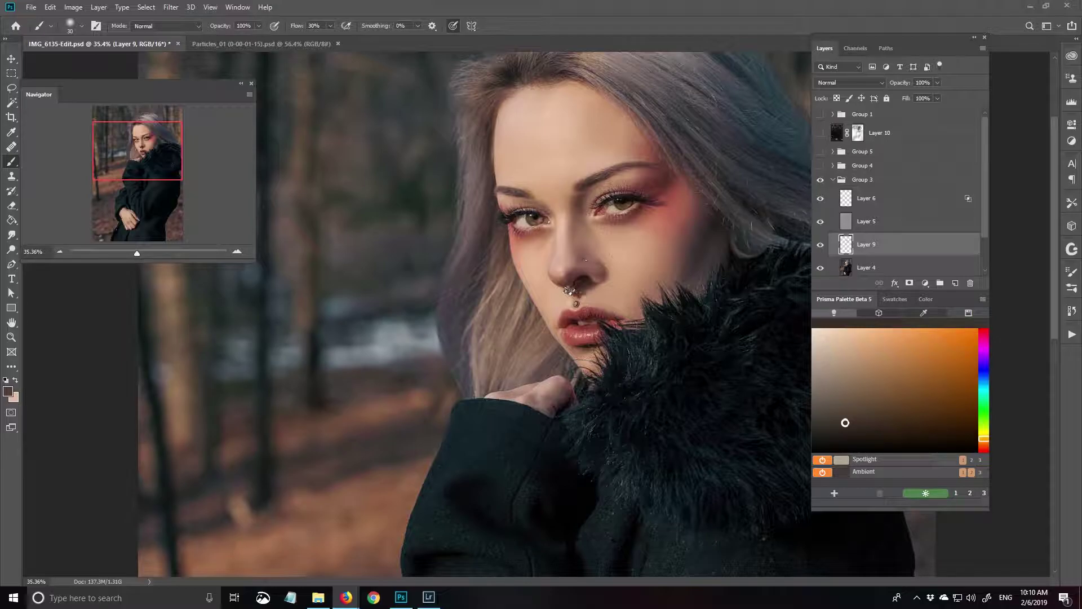
Sample a light facial skin tone, then a dark blue-grey, for retouching on Layer 9.
{"action": "left_click", "coordinate": [574, 218]}
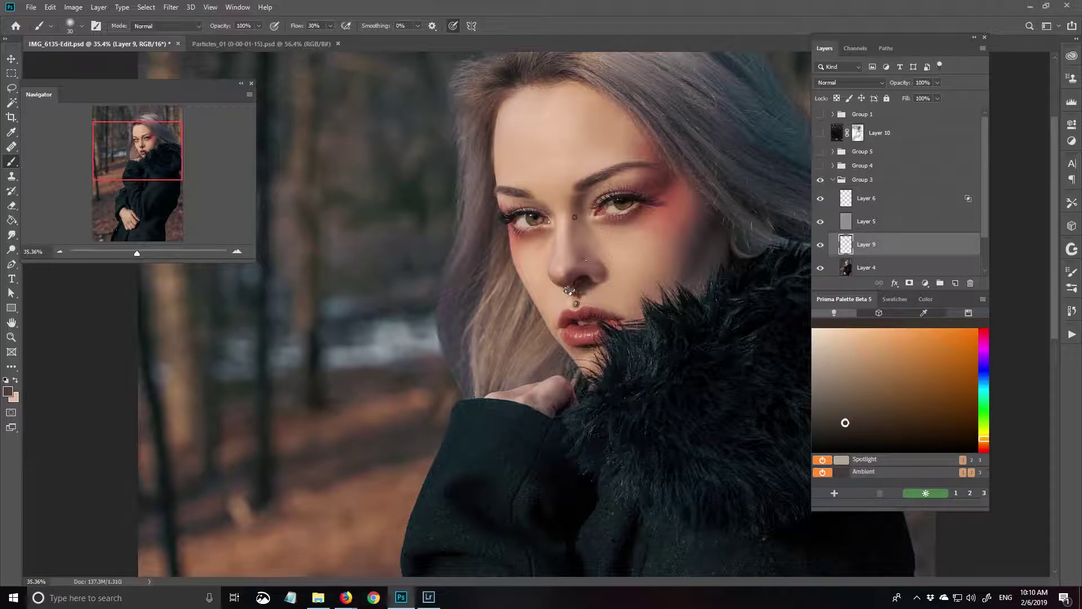
{"action": "left_click", "coordinate": [529, 348], "text": "alt"}
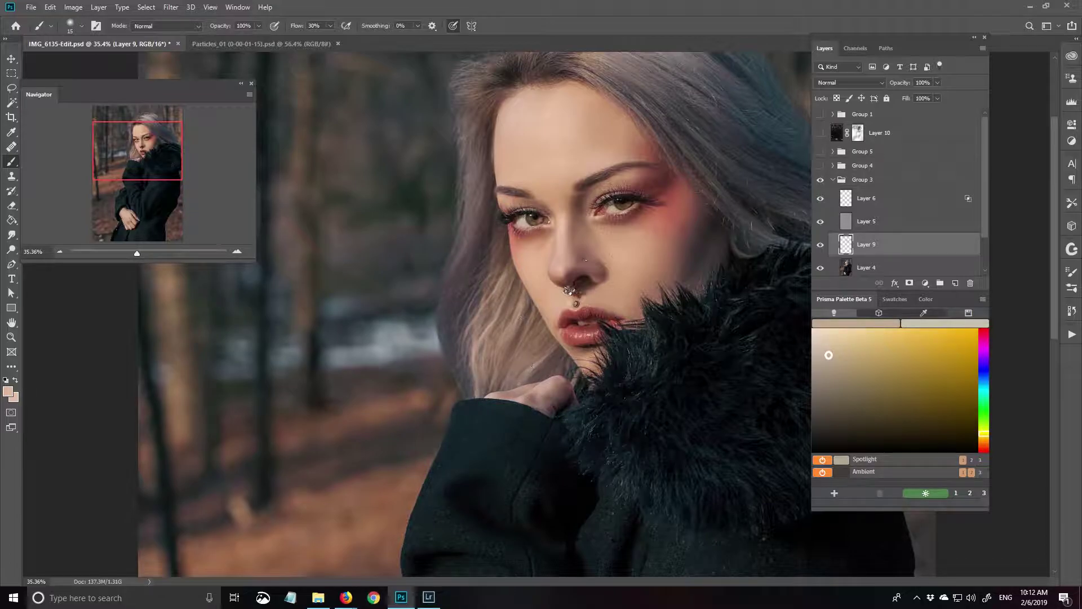
{"action": "left_click", "coordinate": [538, 323], "text": "alt"}
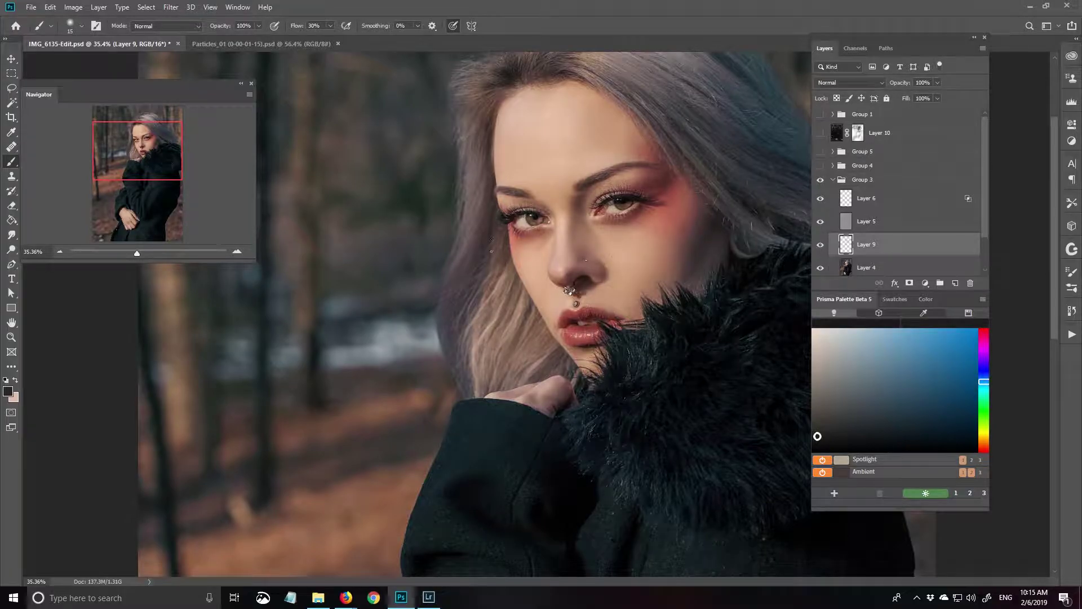
Choose a light purple colour and fine-tune the brush size.
{"action": "key", "text": "x"}
{"action": "left_click", "coordinate": [8, 391]}
{"action": "left_click_drag", "start_coordinate": [314, 358], "coordinate": [314, 293]}
{"action": "left_click", "coordinate": [420, 271]}
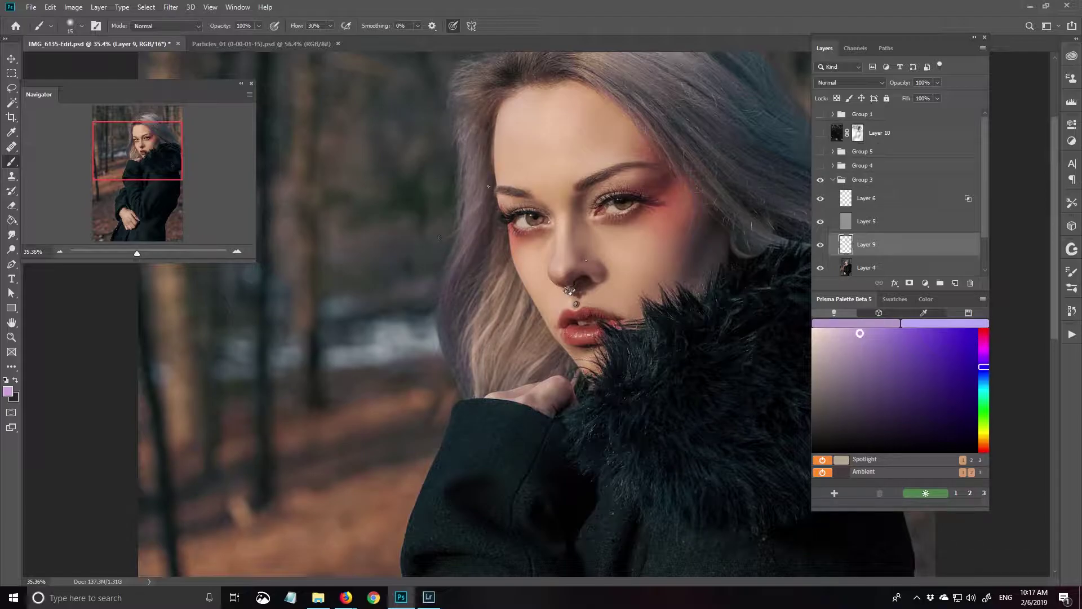
{"action": "key", "text": "x"}
{"action": "scroll", "coordinate": [536, 172], "scroll_direction": "up", "scroll_amount": 3}
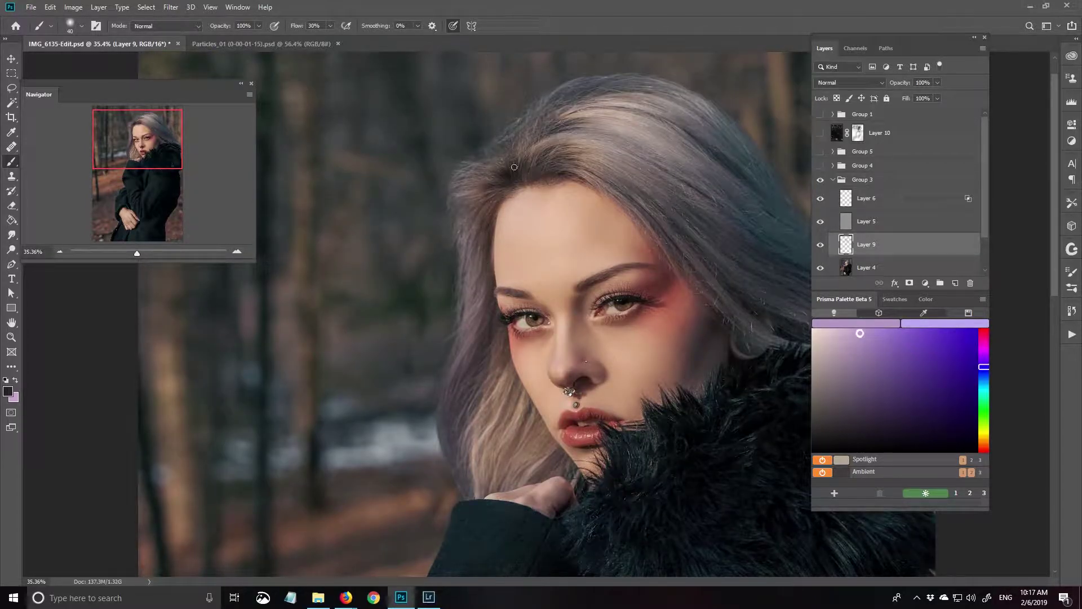
{"action": "key", "text": "bracketright"}
{"action": "key", "text": "bracketleft"}
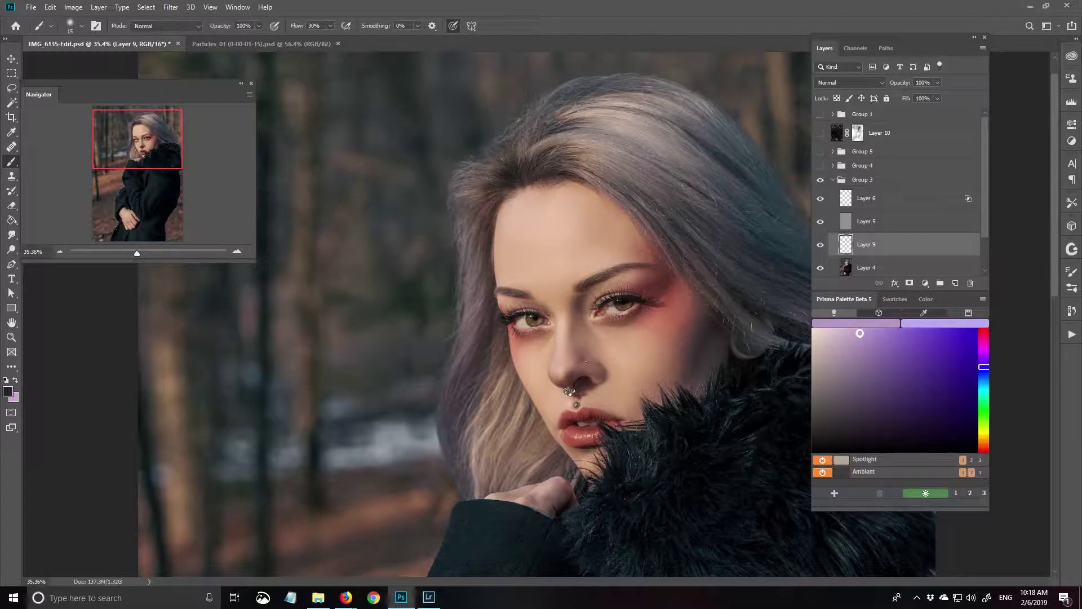
{"action": "scroll", "coordinate": [616, 347], "scroll_direction": "down", "scroll_amount": 1}
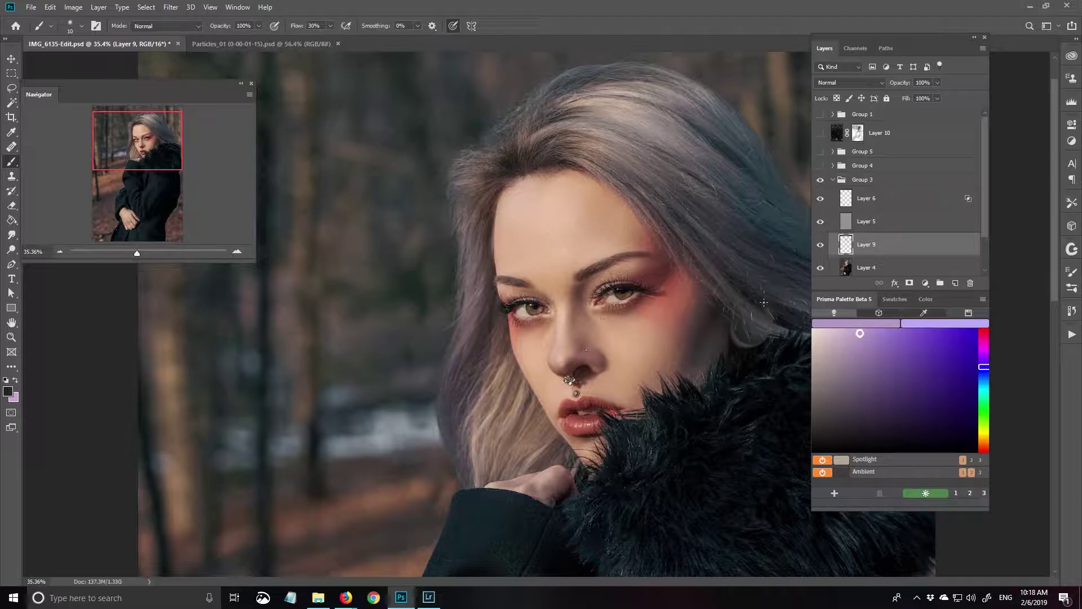
Paint light grey-beige hair strands, then load dark blue-grey and pan to the coat with a 90 px brush.
{"action": "left_click", "coordinate": [694, 145], "text": "alt"}
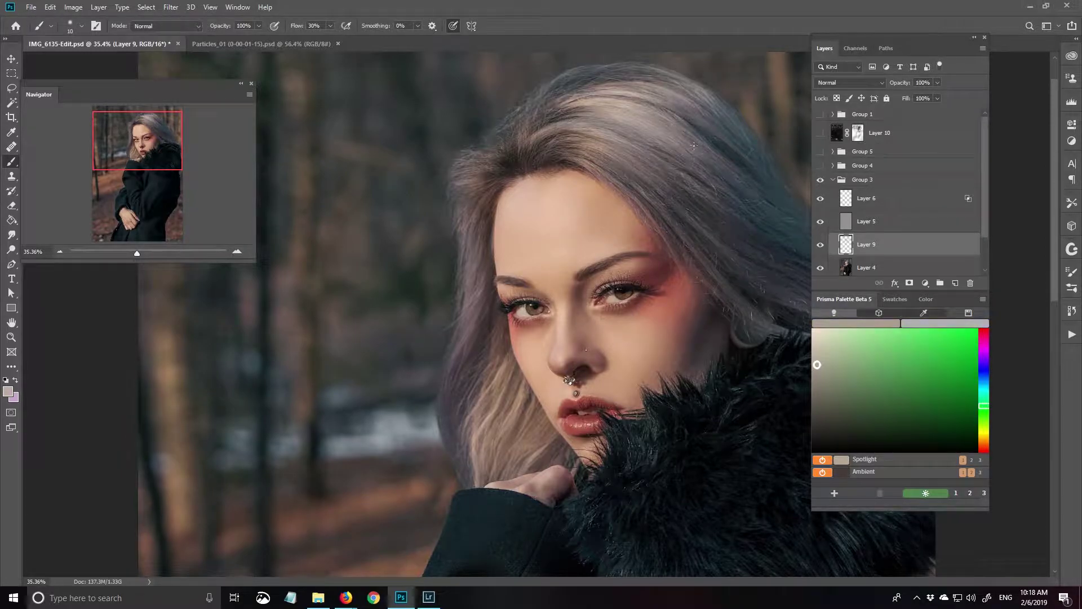
{"action": "left_click_drag", "start_coordinate": [707, 208], "coordinate": [704, 107]}
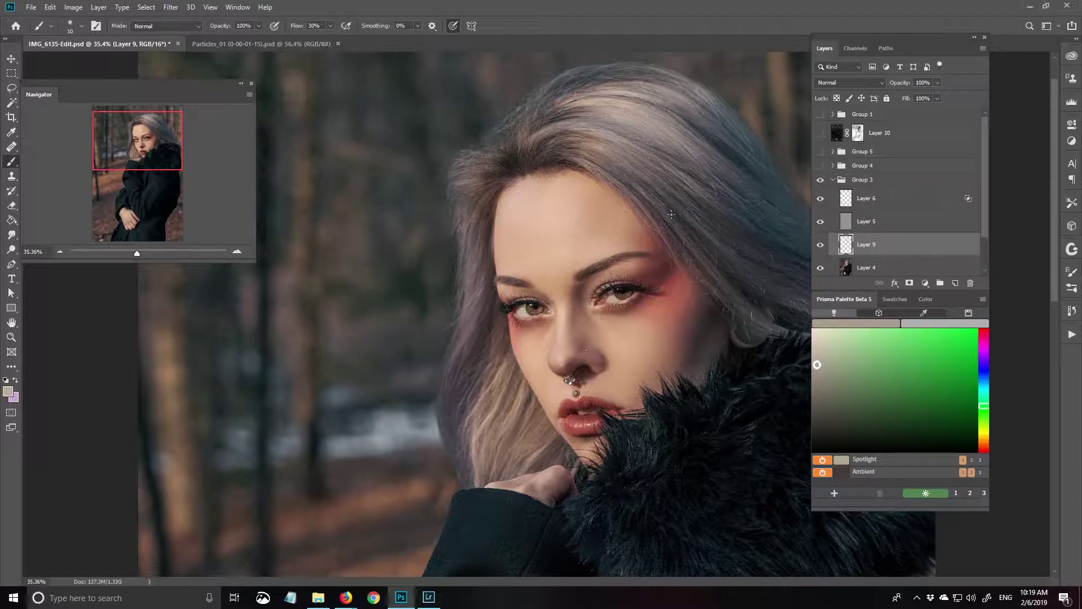
{"action": "left_click_drag", "start_coordinate": [671, 214], "coordinate": [720, 255]}
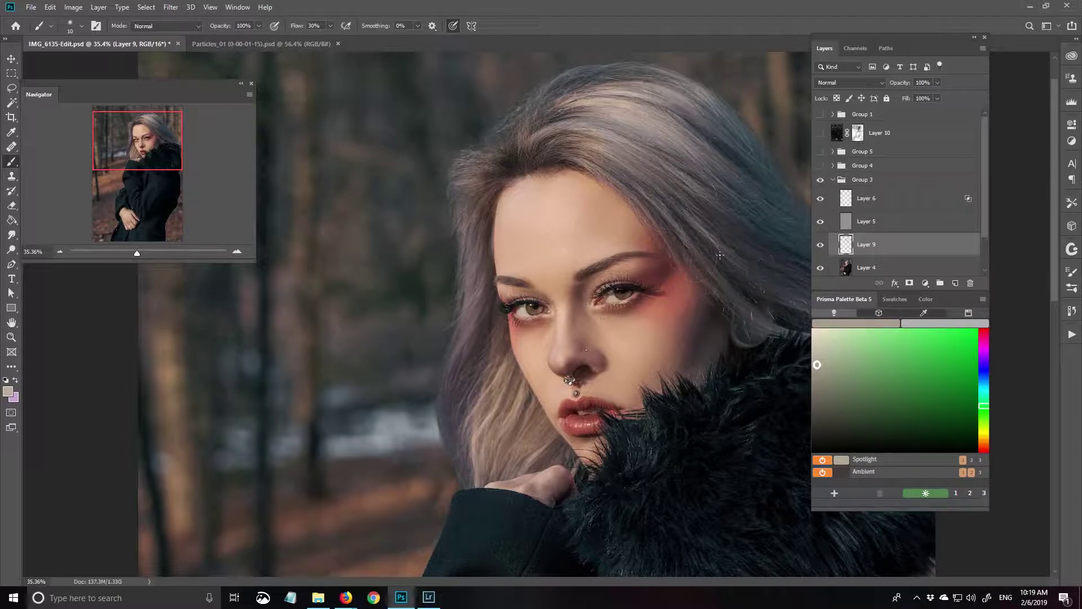
{"action": "left_click", "coordinate": [744, 270], "text": "alt"}
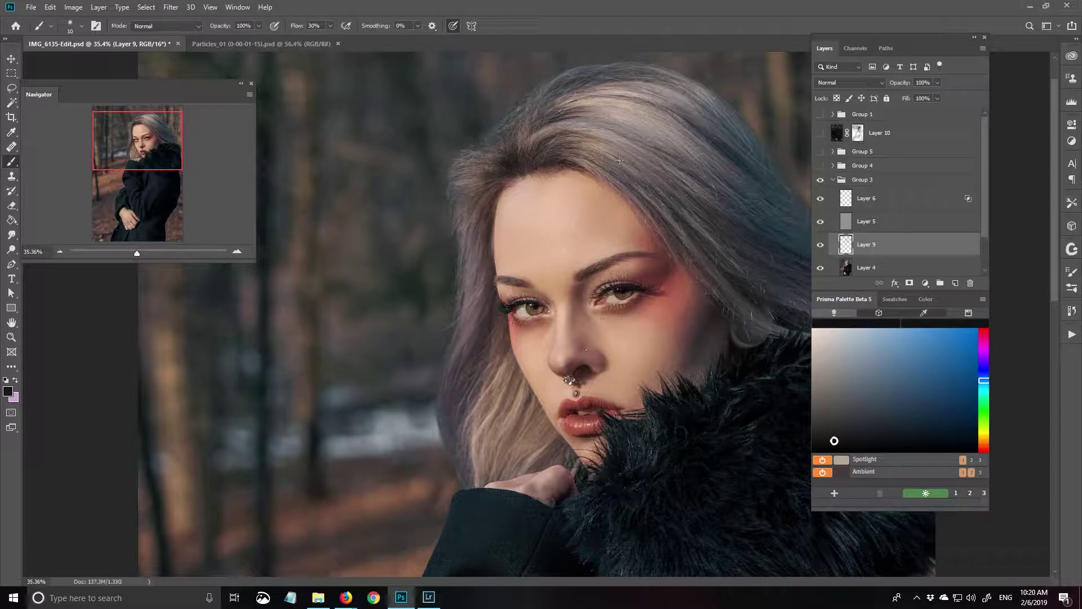
{"action": "scroll", "coordinate": [764, 295], "scroll_direction": "down", "scroll_amount": 2}
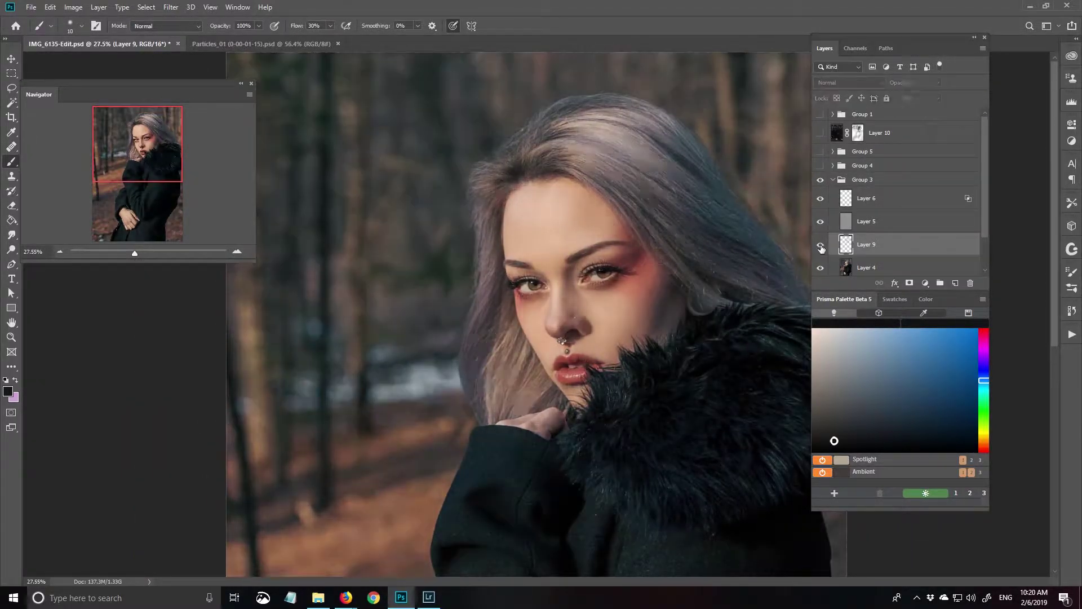
{"action": "left_click_drag", "start_coordinate": [684, 367], "coordinate": [684, 251]}
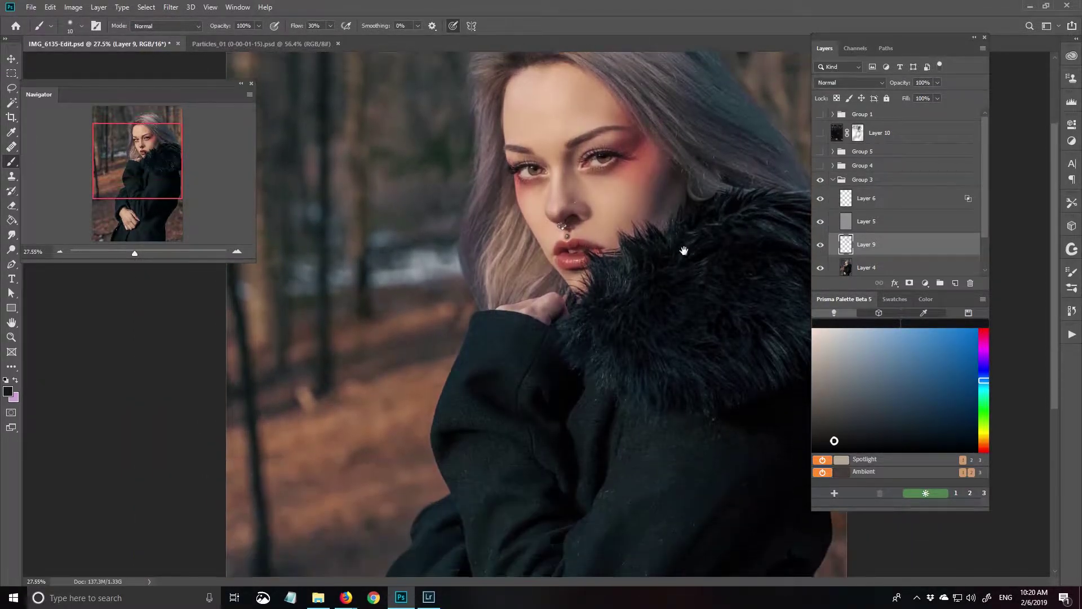
{"action": "key", "text": "bracketright"}
{"action": "key", "text": "bracketright"}
{"action": "key", "text": "bracketright"}
{"action": "scroll", "coordinate": [696, 213], "scroll_direction": "down", "scroll_amount": 3}
{"action": "scroll", "coordinate": [443, 338], "scroll_direction": "down", "scroll_amount": 3}
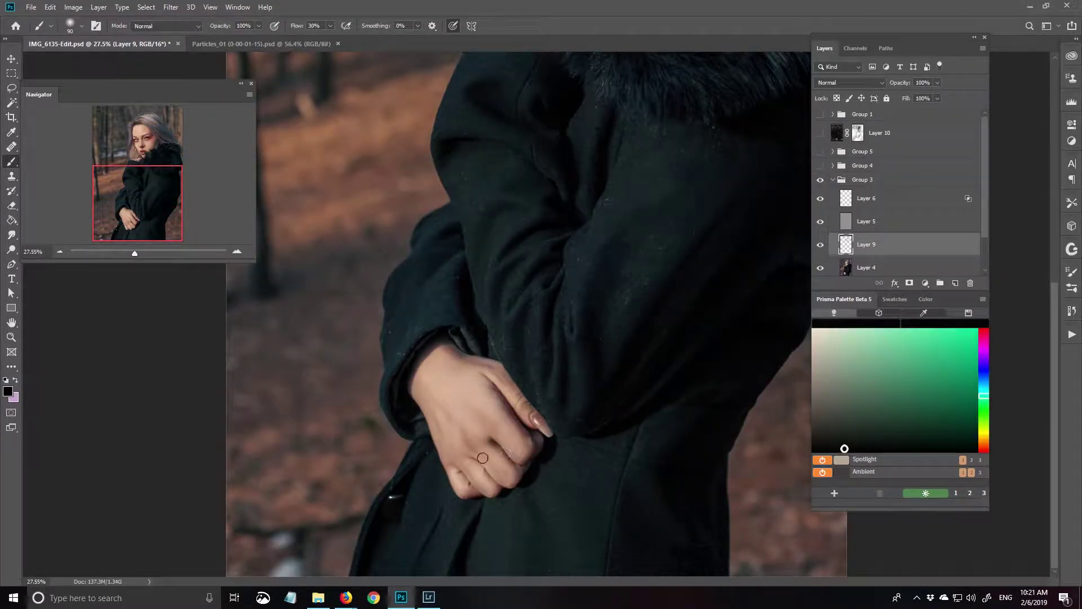
Paint soft dark shading over the coat sleeve using colours sampled from the hand and coat.
{"action": "left_click", "coordinate": [457, 444], "text": "alt"}
{"action": "key", "text": "bracketright"}
{"action": "key", "text": "bracketright"}
{"action": "key", "text": "bracketright"}
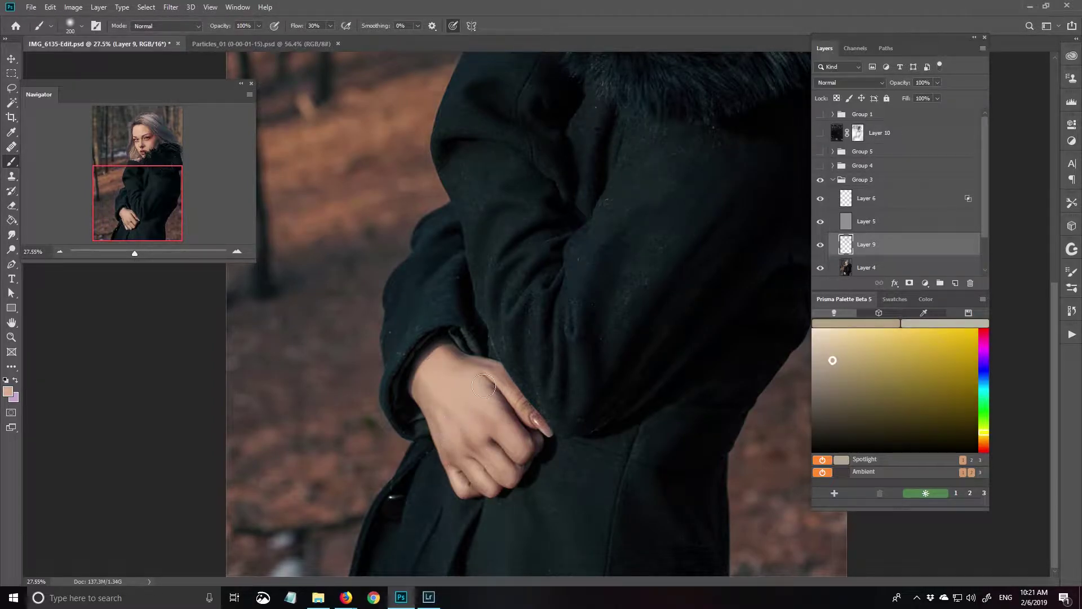
{"action": "key", "text": "bracketleft"}
{"action": "key", "text": "bracketleft"}
{"action": "key", "text": "bracketleft"}
{"action": "left_click", "coordinate": [466, 296], "text": "alt"}
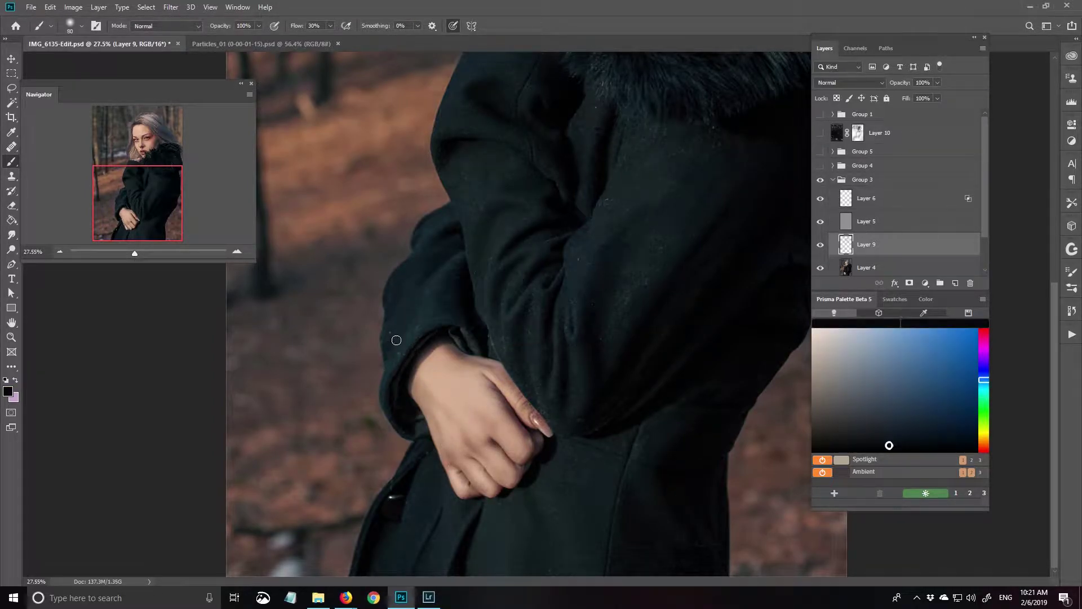
{"action": "left_click", "coordinate": [833, 165]}
{"action": "left_click", "coordinate": [594, 250], "text": "alt"}
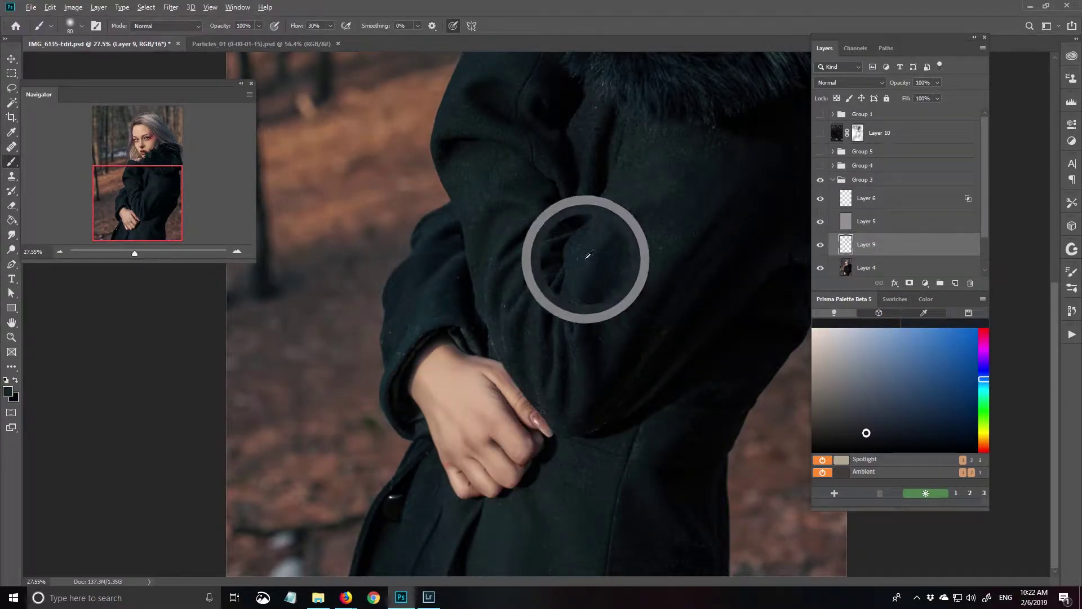
{"action": "left_click_drag", "start_coordinate": [531, 310], "coordinate": [530, 468]}
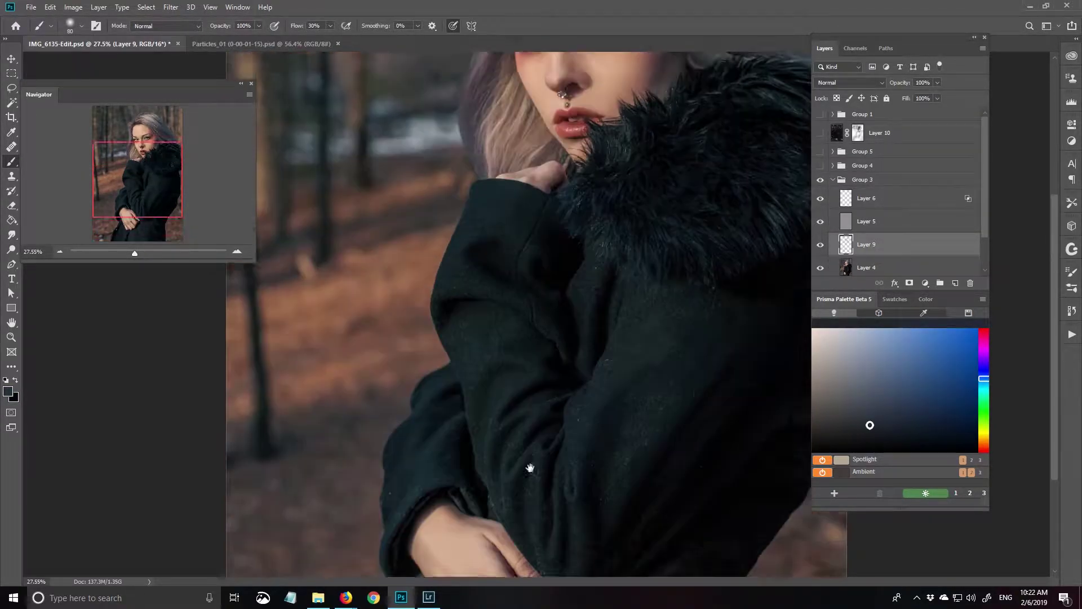
Resize the brush, zoom out to the whole portrait, and confirm the foreground colour 22262c.
{"action": "key", "text": "bracketright"}
{"action": "key", "text": "bracketright"}
{"action": "key", "text": "bracketright"}
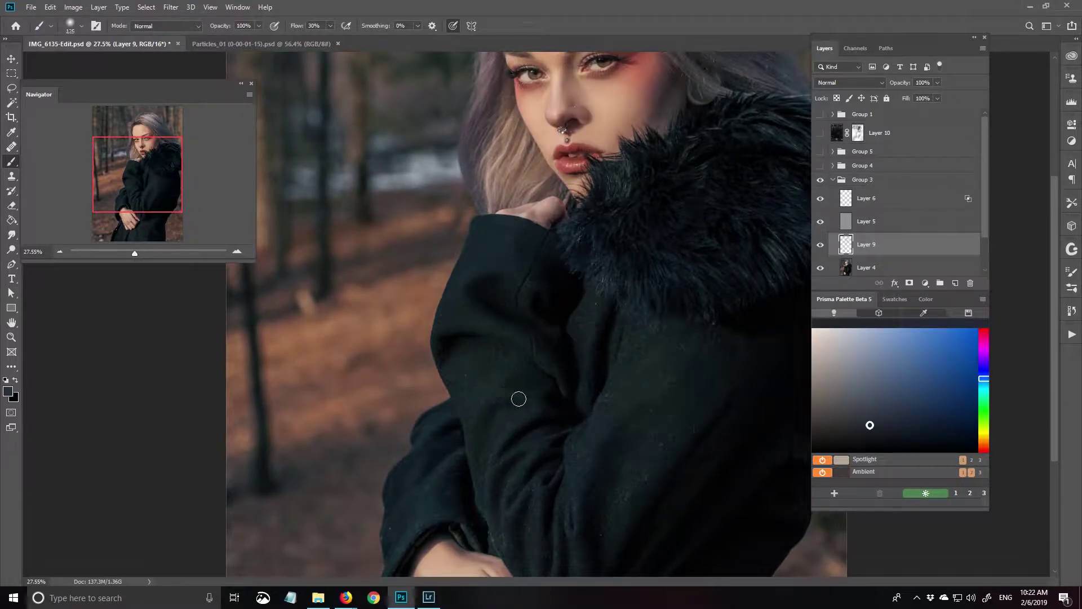
{"action": "scroll", "coordinate": [541, 400], "scroll_direction": "down", "scroll_amount": 3}
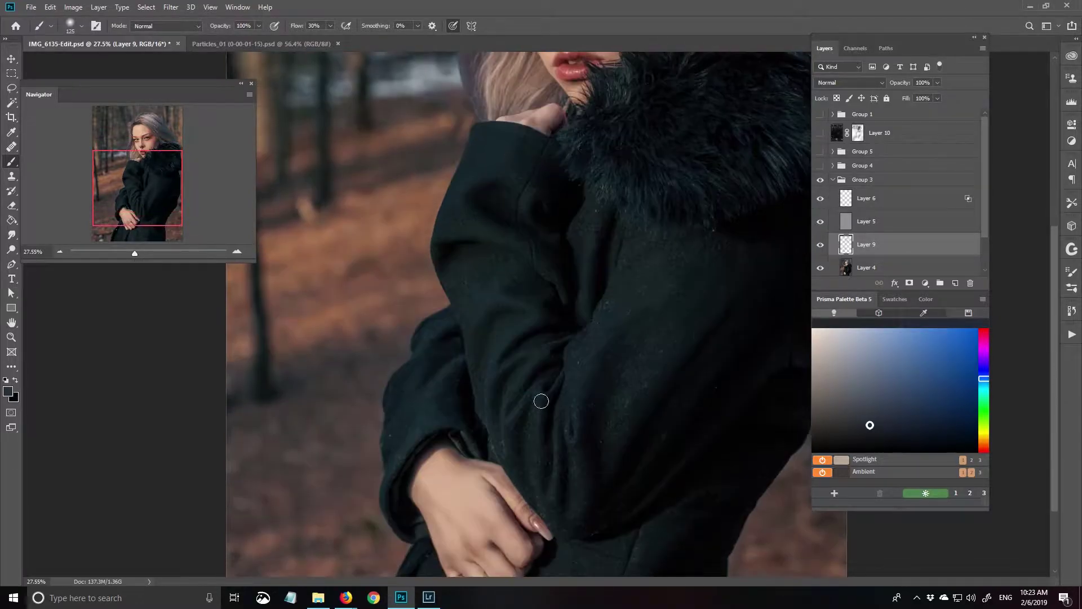
{"action": "key", "text": "bracketright"}
{"action": "key", "text": "bracketright"}
{"action": "key", "text": "bracketright"}
{"action": "scroll", "coordinate": [643, 448], "scroll_direction": "down", "scroll_amount": 3}
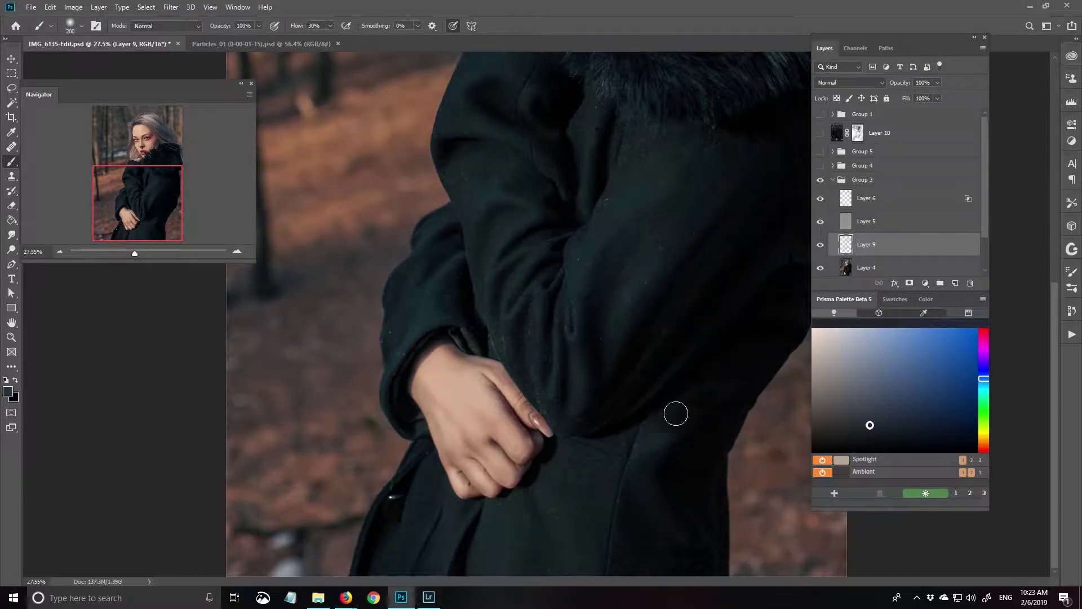
{"action": "key", "text": "bracketleft"}
{"action": "scroll", "coordinate": [482, 235], "scroll_direction": "up", "scroll_amount": 2}
{"action": "scroll", "coordinate": [507, 233], "scroll_direction": "up", "scroll_amount": 3}
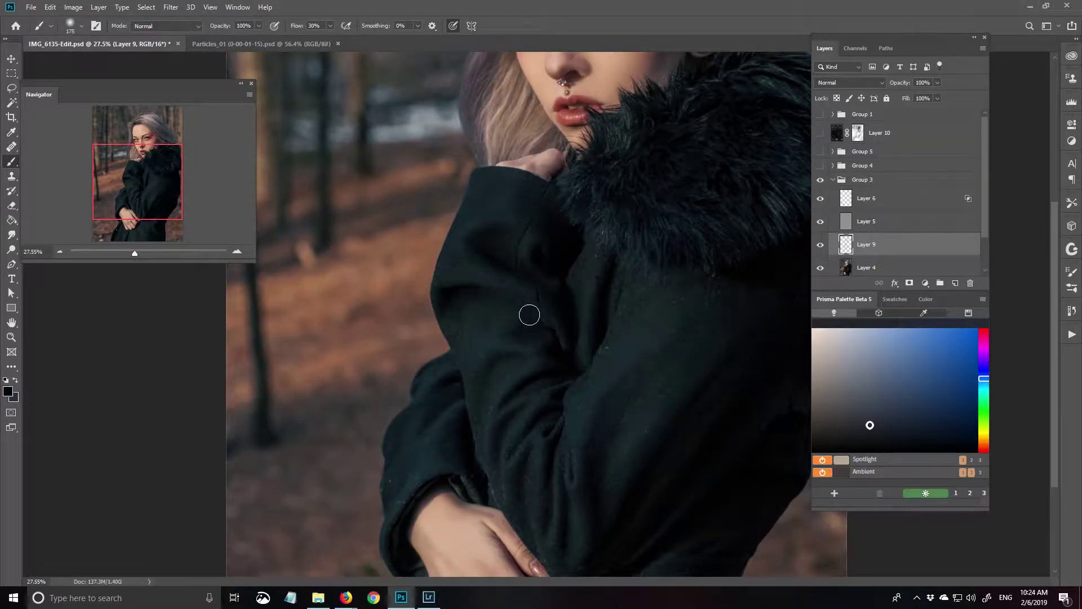
{"action": "scroll", "coordinate": [586, 429], "scroll_direction": "down", "scroll_amount": 2}
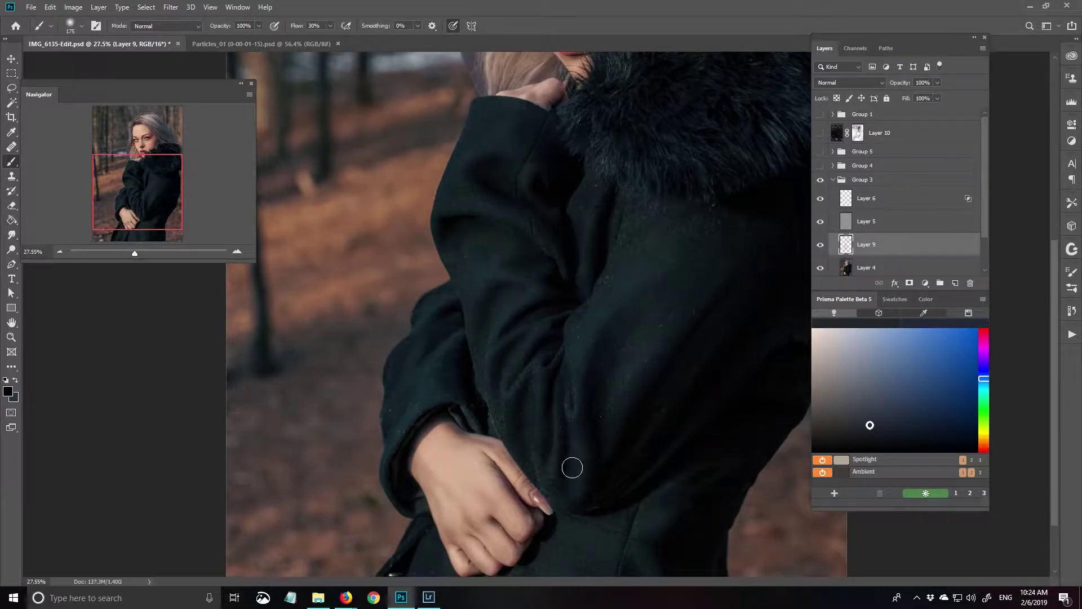
{"action": "scroll", "coordinate": [636, 353], "scroll_direction": "down", "scroll_amount": 5}
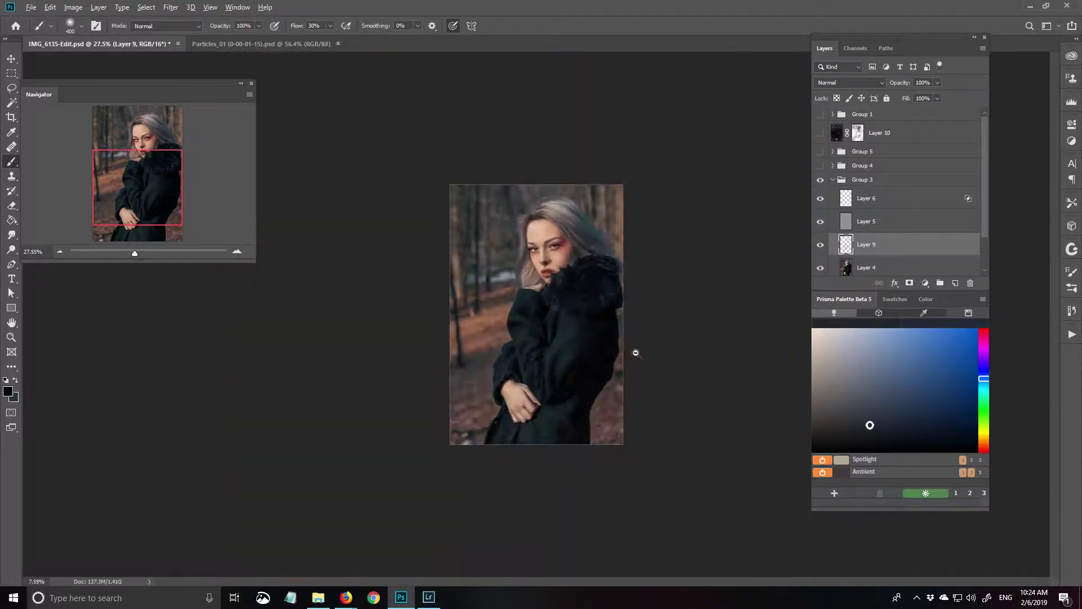
{"action": "scroll", "coordinate": [636, 353], "scroll_direction": "up", "scroll_amount": 2}
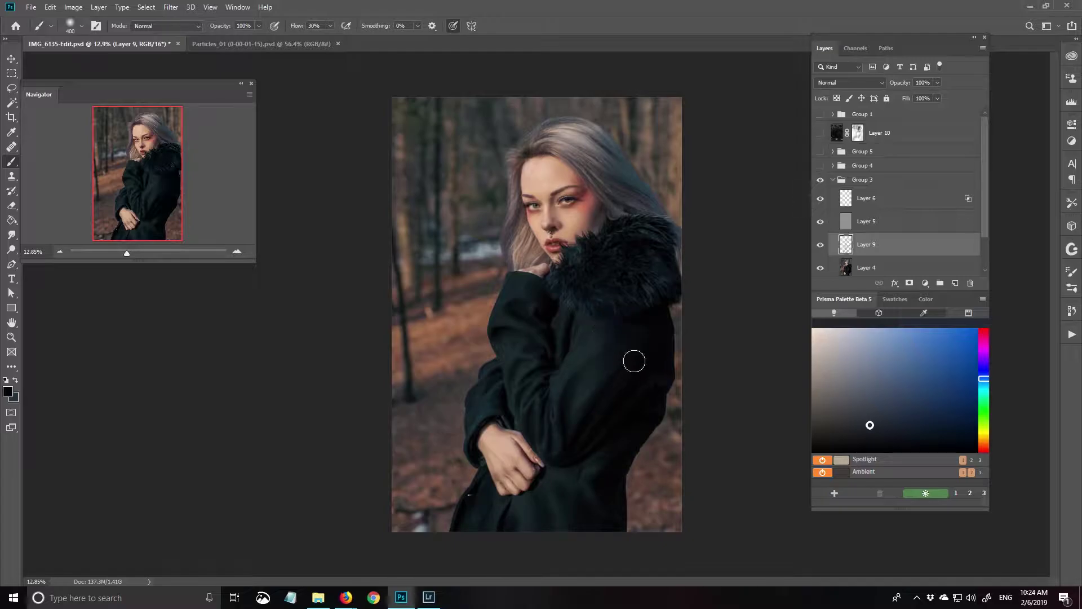
{"action": "left_click", "coordinate": [8, 391]}
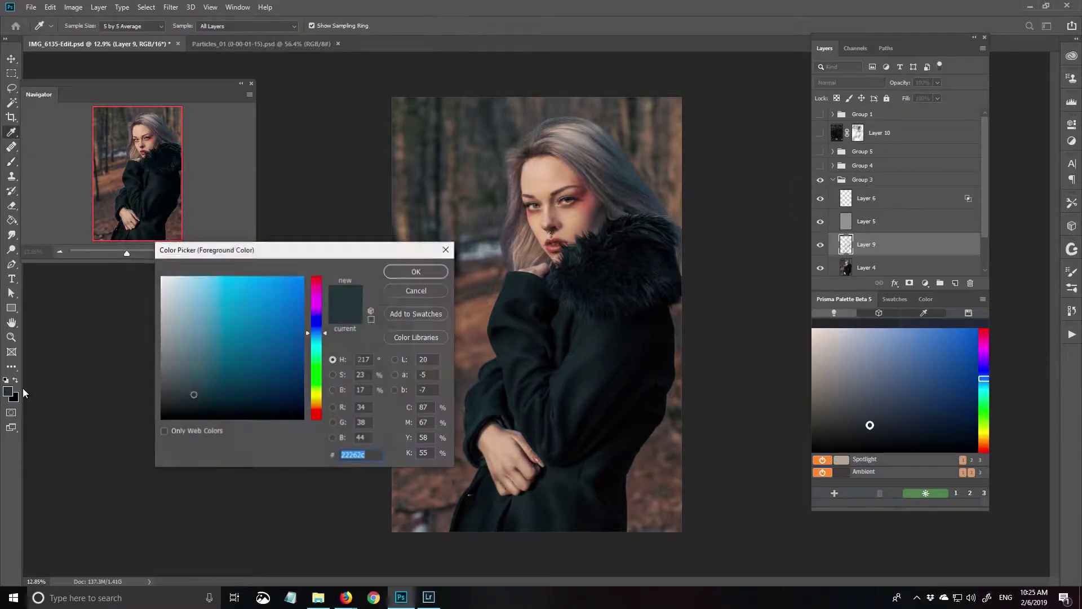
{"action": "left_click", "coordinate": [415, 271]}
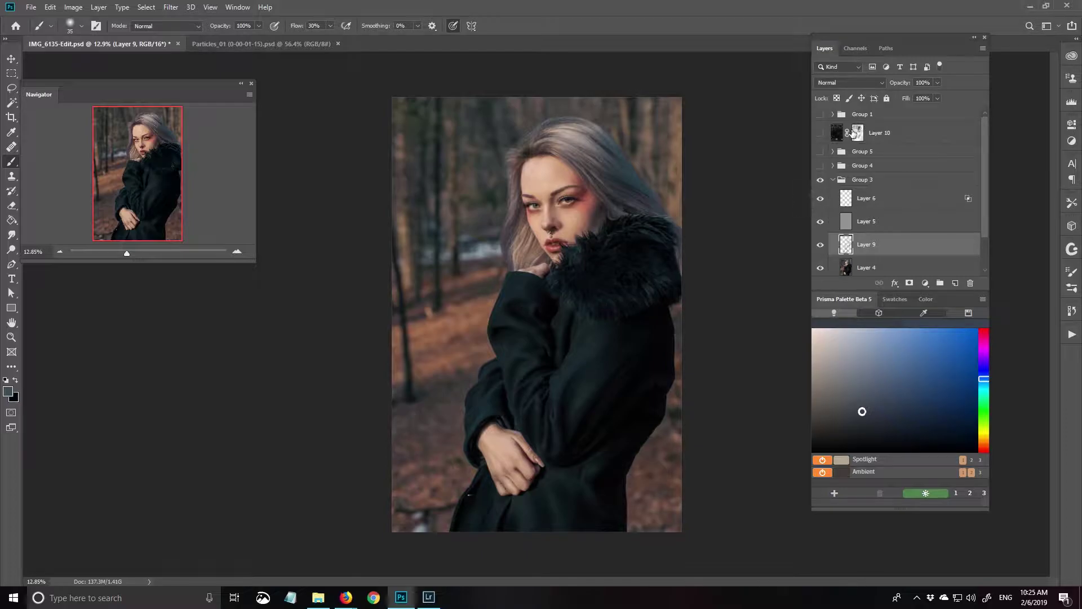
Show Group 4 and make white the foreground colour.
{"action": "left_click", "coordinate": [827, 180]}
{"action": "left_click", "coordinate": [873, 207]}
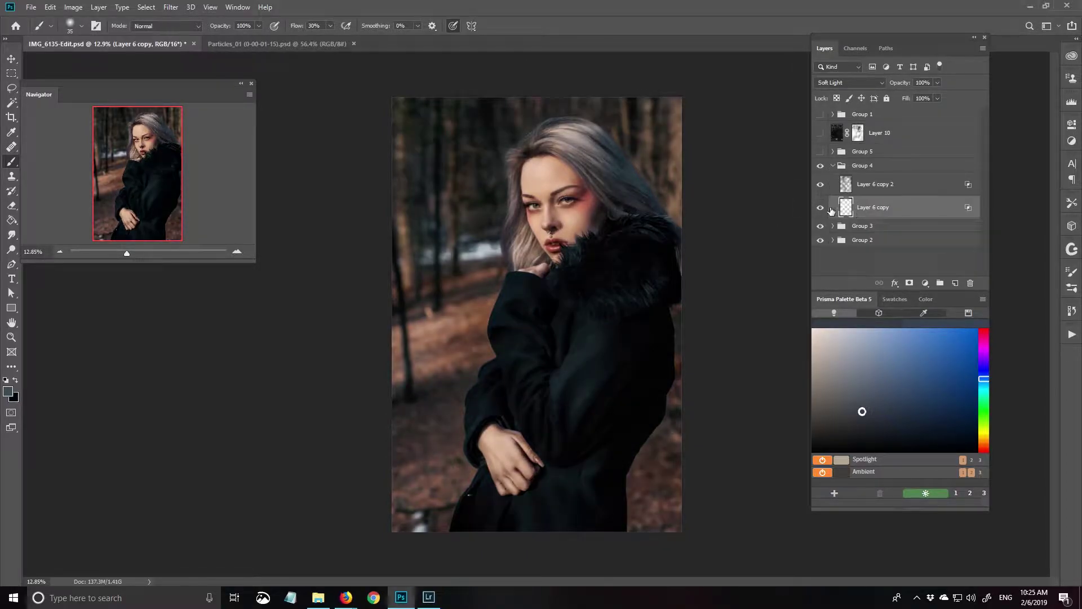
{"action": "key", "text": "d"}
{"action": "key", "text": "x"}
Turn on Group 5's visibility and tidy the expanded groups in the Layers panel.
{"action": "left_click", "coordinate": [832, 165]}
{"action": "left_click", "coordinate": [820, 151]}
{"action": "left_click", "coordinate": [833, 151]}
{"action": "left_click", "coordinate": [832, 151]}
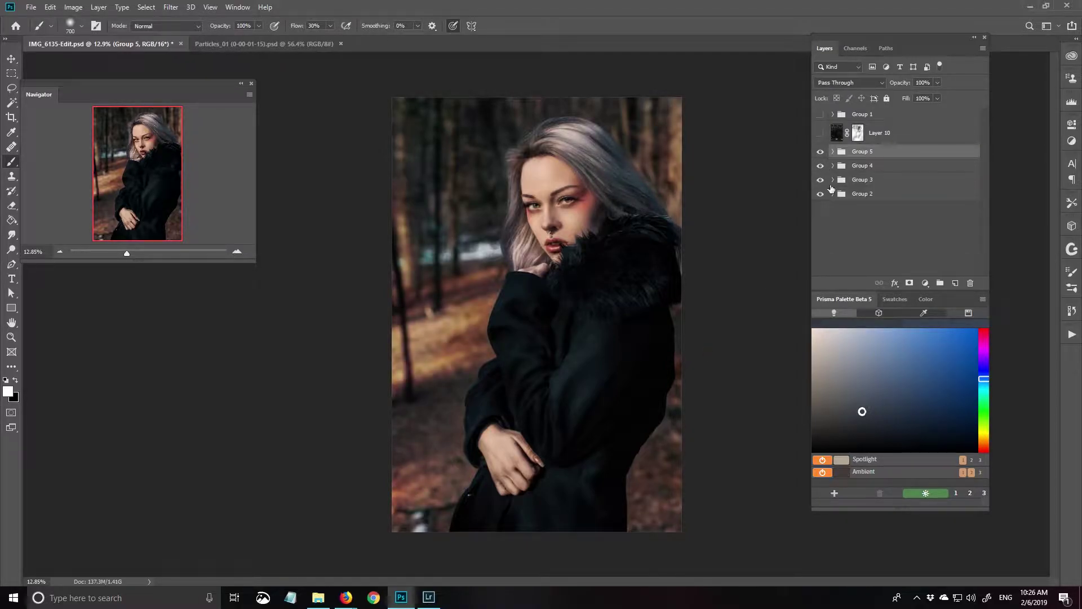
{"action": "left_click", "coordinate": [832, 180]}
{"action": "left_click", "coordinate": [820, 245]}
{"action": "left_click", "coordinate": [879, 244]}
{"action": "left_click", "coordinate": [833, 179]}
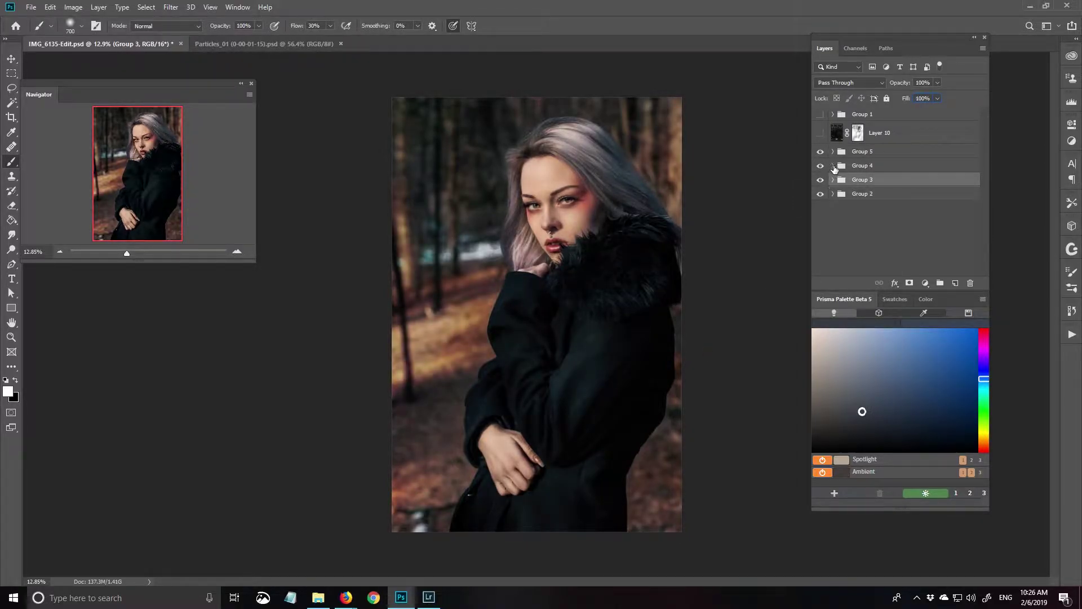
Run the Raw Grain action on Layer 8 inside Group 5.
{"action": "left_click", "coordinate": [833, 151]}
{"action": "left_click", "coordinate": [848, 172]}
{"action": "left_click", "coordinate": [1071, 334]}
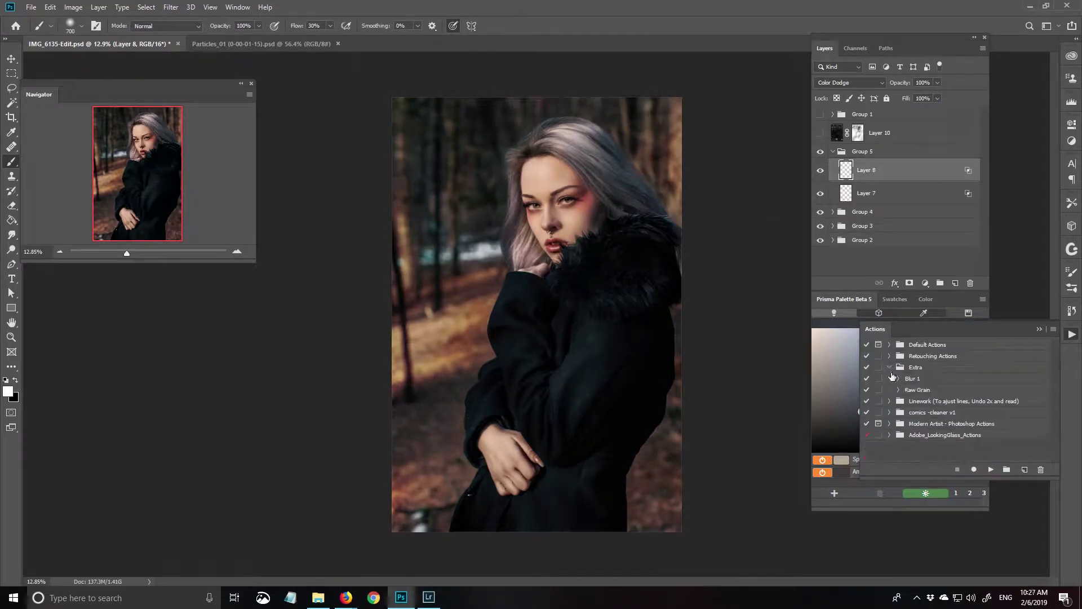
{"action": "left_click", "coordinate": [918, 390]}
{"action": "left_click", "coordinate": [991, 469]}
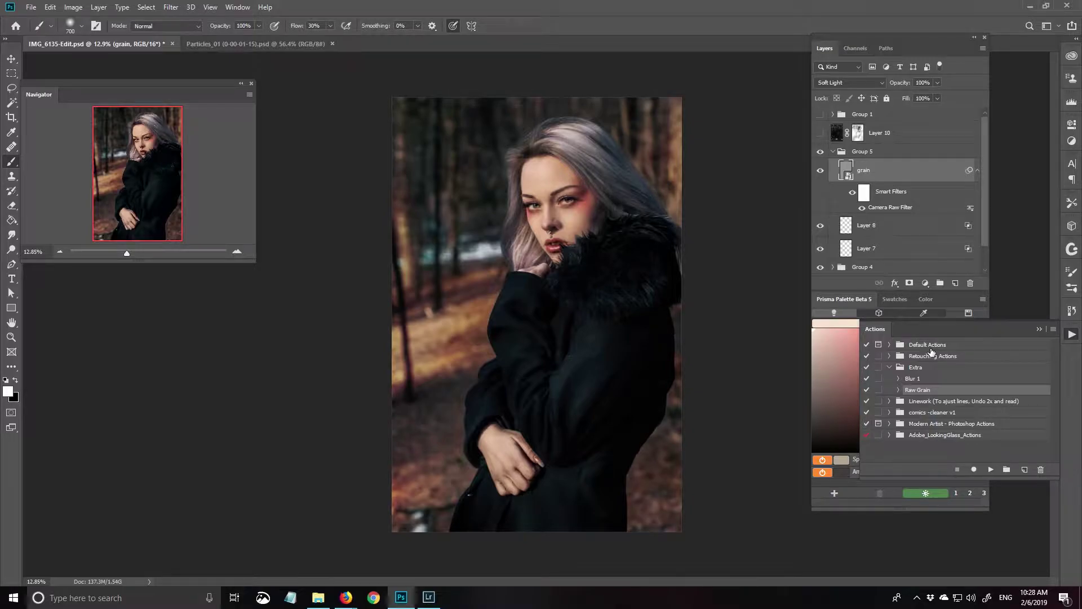
Rasterize the grain layer and boost its contrast with Levels.
{"action": "left_click", "coordinate": [1071, 334]}
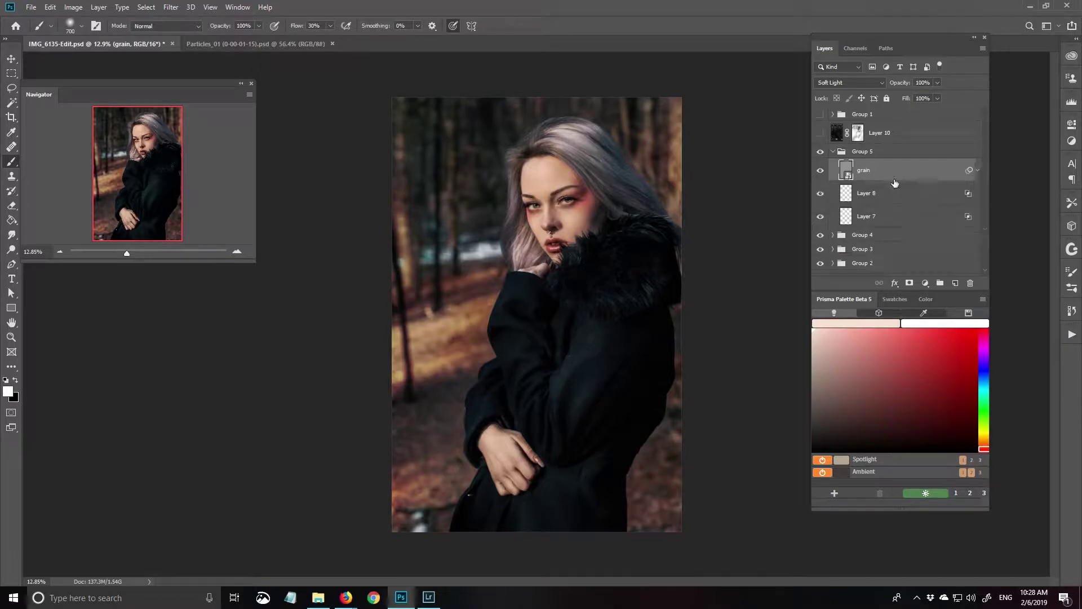
{"action": "right_click", "coordinate": [877, 169]}
{"action": "left_click", "coordinate": [912, 306]}
{"action": "left_click", "coordinate": [73, 7]}
{"action": "left_click", "coordinate": [226, 44]}
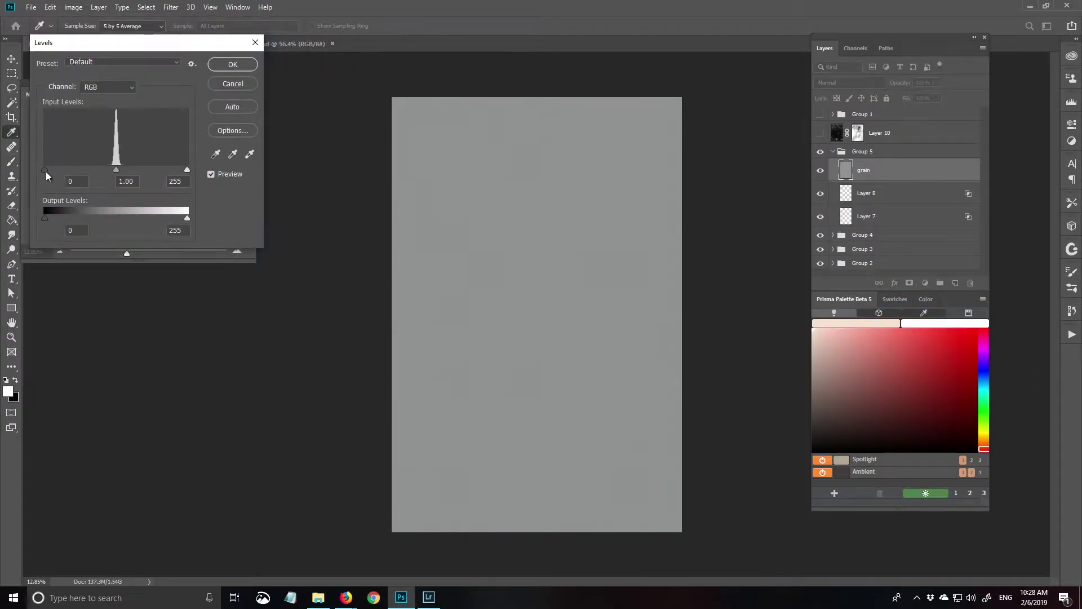
{"action": "mouse_move", "coordinate": [46, 169]}
{"action": "left_mouse_down"}
{"action": "mouse_move", "coordinate": [125, 169]}
{"action": "mouse_move", "coordinate": [108, 168]}
{"action": "left_mouse_up"}
{"action": "key", "text": "Return"}
{"action": "key", "text": "b"}
Duplicate the grain and set the original to Color Dodge with a split underlying Blend If black point.
{"action": "key", "text": "ctrl+j"}
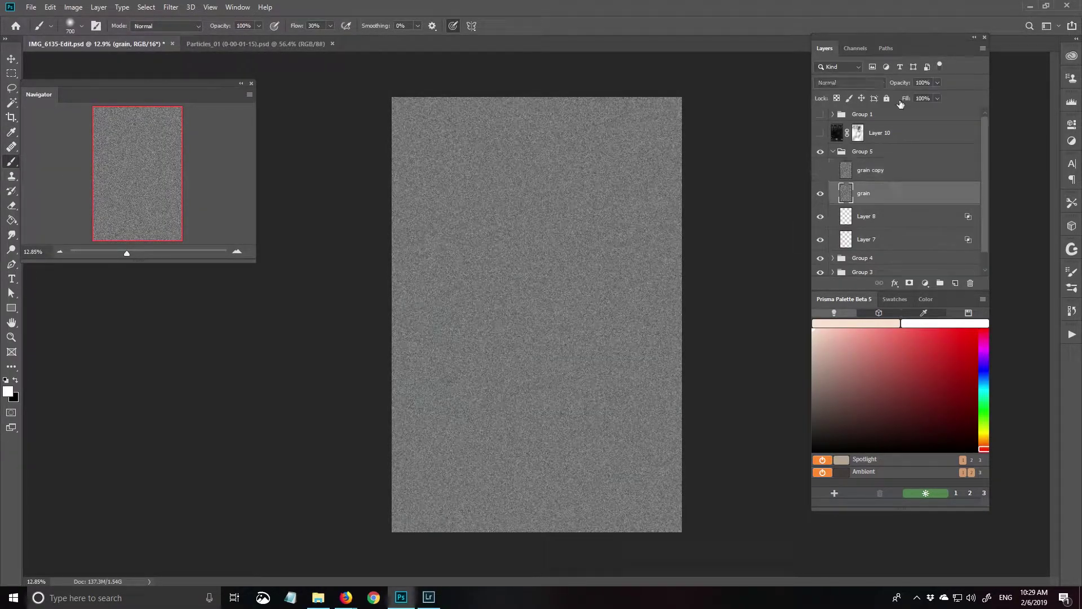
{"action": "left_click", "coordinate": [820, 170]}
{"action": "left_click", "coordinate": [880, 192]}
{"action": "left_click", "coordinate": [850, 83]}
{"action": "left_click", "coordinate": [845, 189]}
{"action": "double_click", "coordinate": [902, 193]}
{"action": "left_click_drag", "start_coordinate": [163, 513], "coordinate": [287, 513]}
{"action": "left_click", "coordinate": [402, 315]}
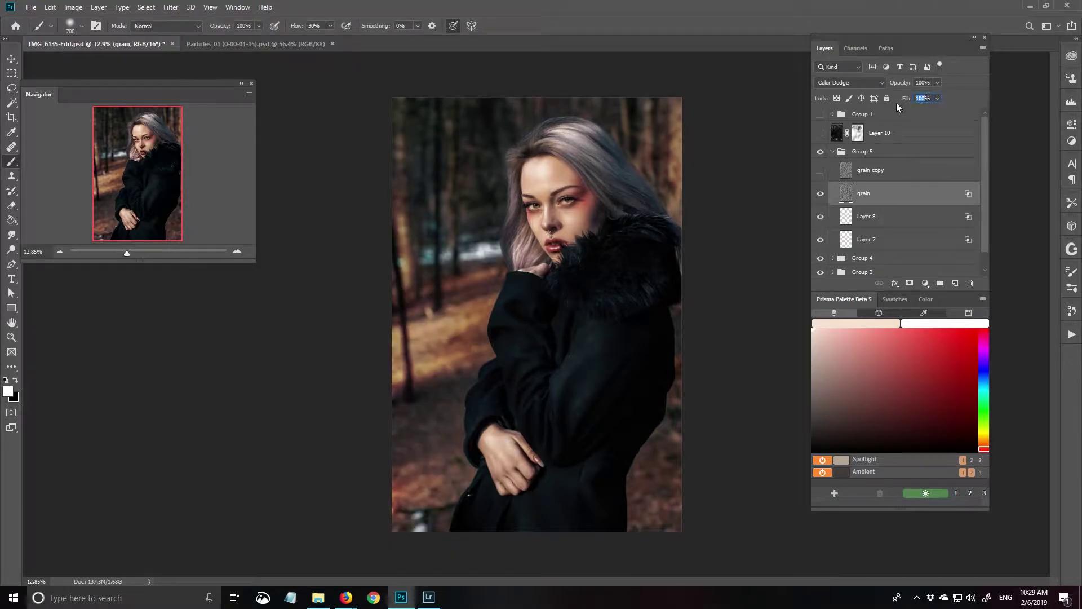
Lower the Color Dodge grain layer to 60%.
{"action": "type", "text": "60"}
{"action": "scroll", "coordinate": [541, 203], "scroll_direction": "up", "scroll_amount": 3}
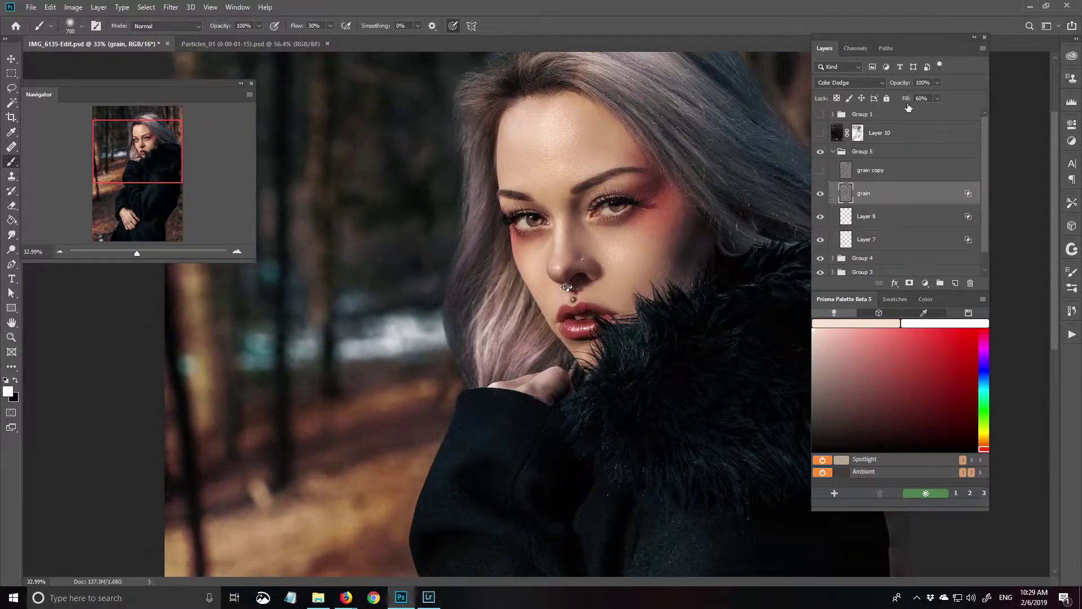
{"action": "left_click_drag", "start_coordinate": [902, 82], "coordinate": [885, 83]}
{"action": "scroll", "coordinate": [649, 355], "scroll_direction": "down", "scroll_amount": 3}
Show the grain copy and set it to Multiply with a split Blend If black point.
{"action": "left_click", "coordinate": [820, 170]}
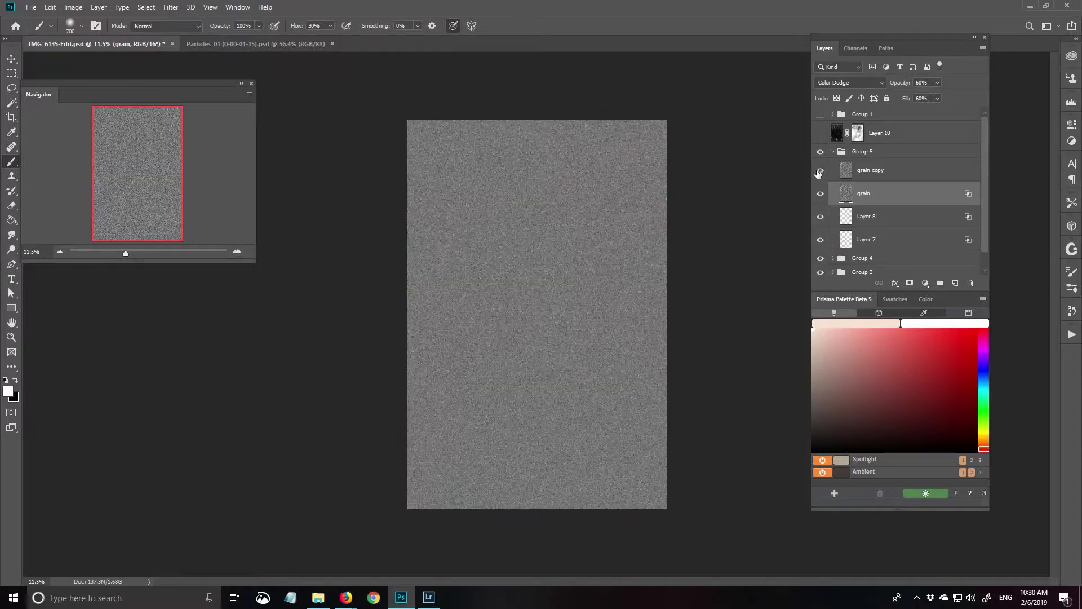
{"action": "left_click", "coordinate": [871, 170]}
{"action": "left_click", "coordinate": [848, 82]}
{"action": "left_click", "coordinate": [850, 133]}
{"action": "double_click", "coordinate": [914, 170]}
{"action": "left_click_drag", "start_coordinate": [163, 513], "coordinate": [177, 513]}
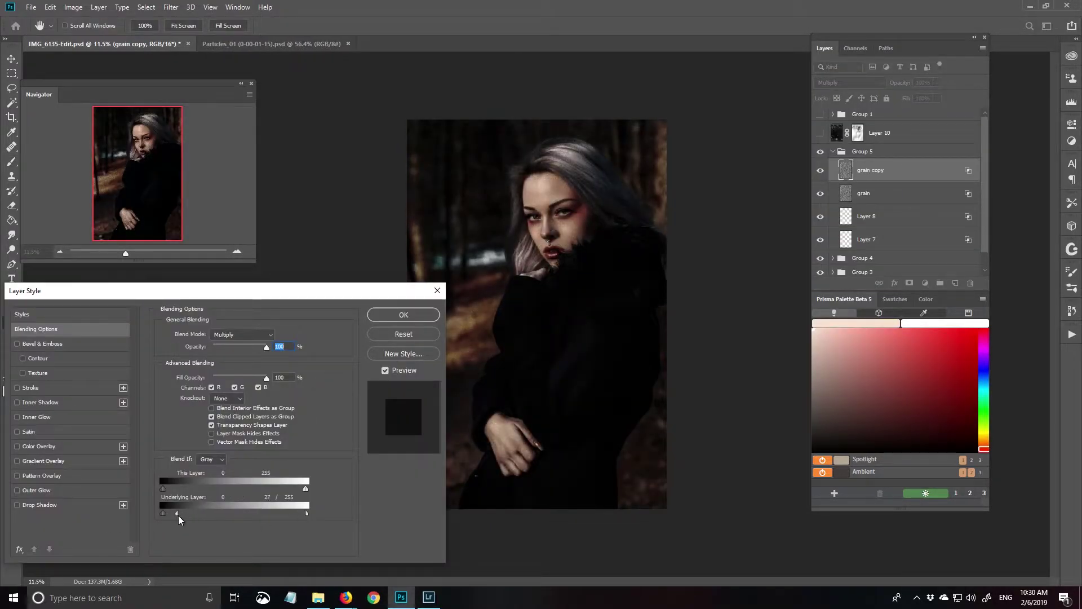
{"action": "type", "text": "60"}
{"action": "key", "text": "Return"}
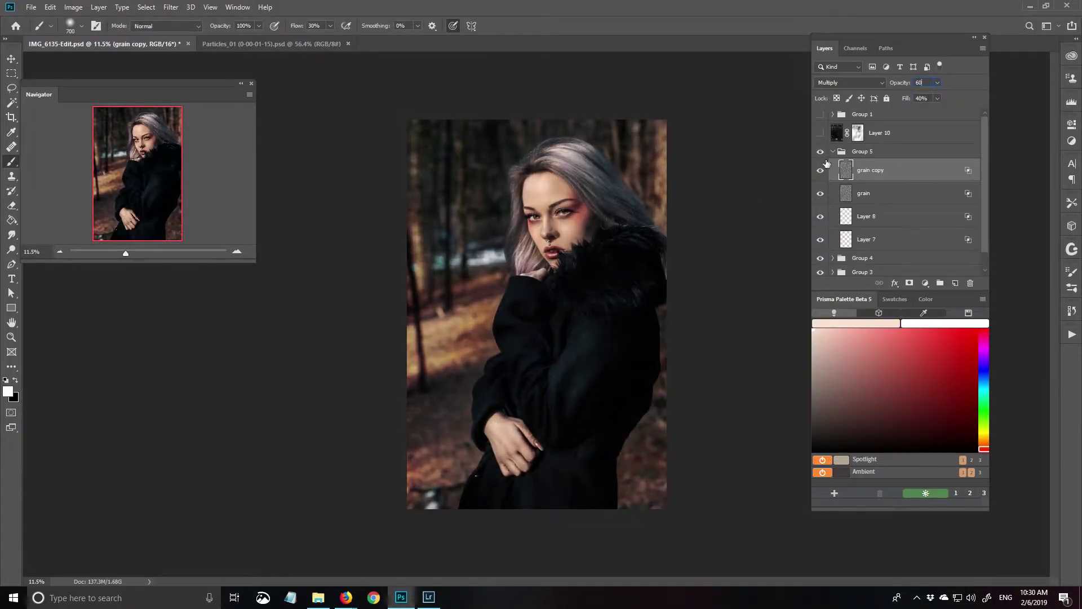
Check Group 4's layers, then reselect the grain copy in Group 5.
{"action": "left_click", "coordinate": [833, 151]}
{"action": "left_click", "coordinate": [833, 165]}
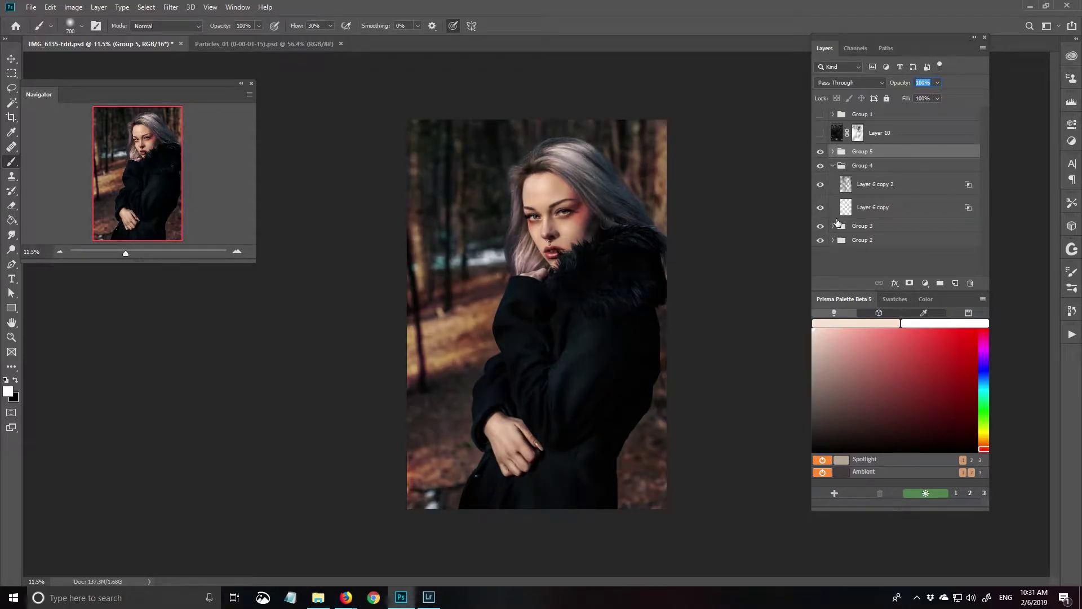
{"action": "left_click", "coordinate": [833, 165]}
{"action": "scroll", "coordinate": [579, 321], "scroll_direction": "up", "scroll_amount": 5}
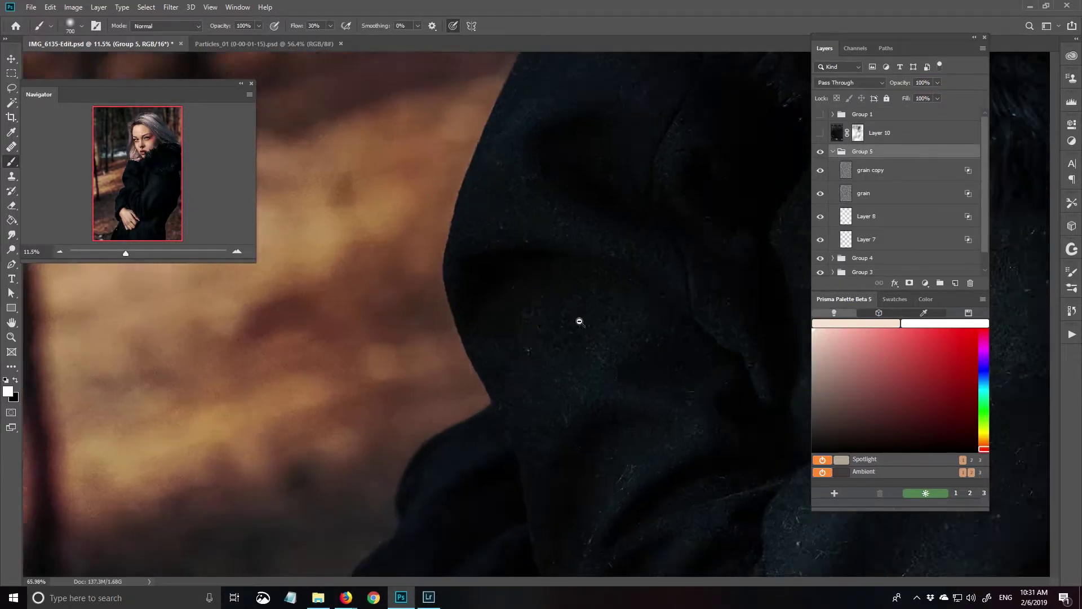
{"action": "scroll", "coordinate": [579, 322], "scroll_direction": "down", "scroll_amount": 5}
{"action": "left_click", "coordinate": [868, 170]}
{"action": "scroll", "coordinate": [670, 318], "scroll_direction": "down", "scroll_amount": 3}
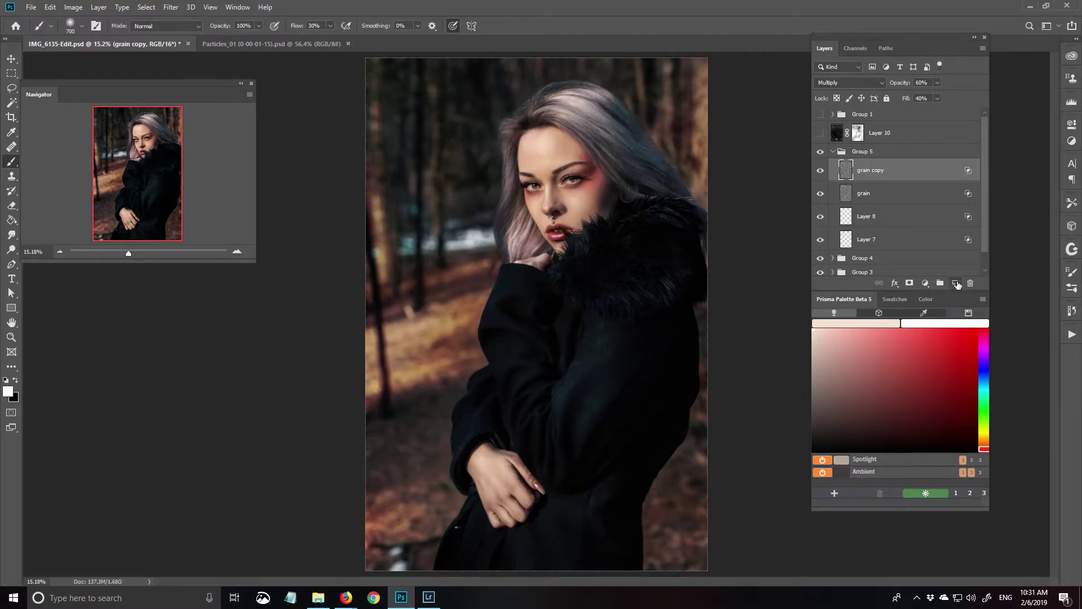
Add Layer 11 and dodge a warm orange highlight onto the nose tip.
{"action": "left_click", "coordinate": [957, 283]}
{"action": "key", "text": "F5"}
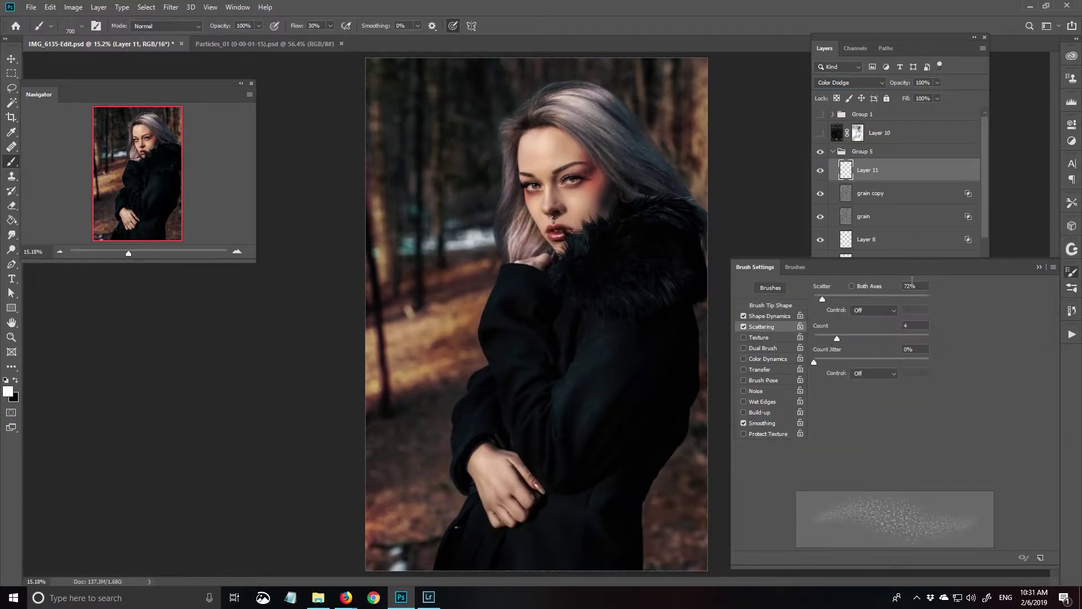
{"action": "key", "text": "F5"}
{"action": "left_click", "coordinate": [547, 140], "text": "alt"}
{"action": "scroll", "coordinate": [547, 209], "scroll_direction": "up", "scroll_amount": 3}
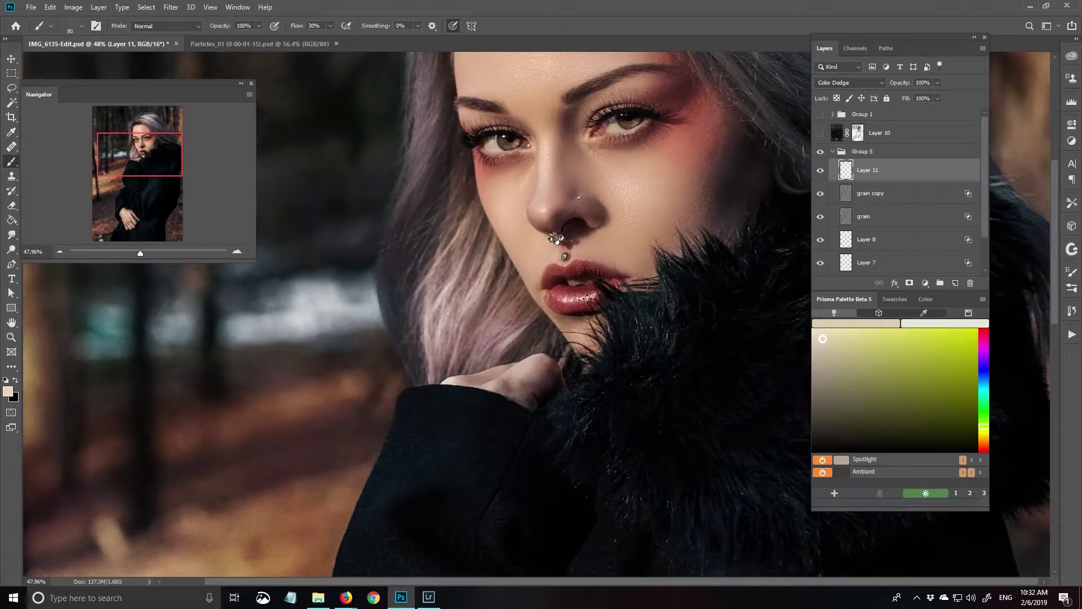
{"action": "left_click", "coordinate": [895, 330]}
{"action": "left_click", "coordinate": [546, 204]}
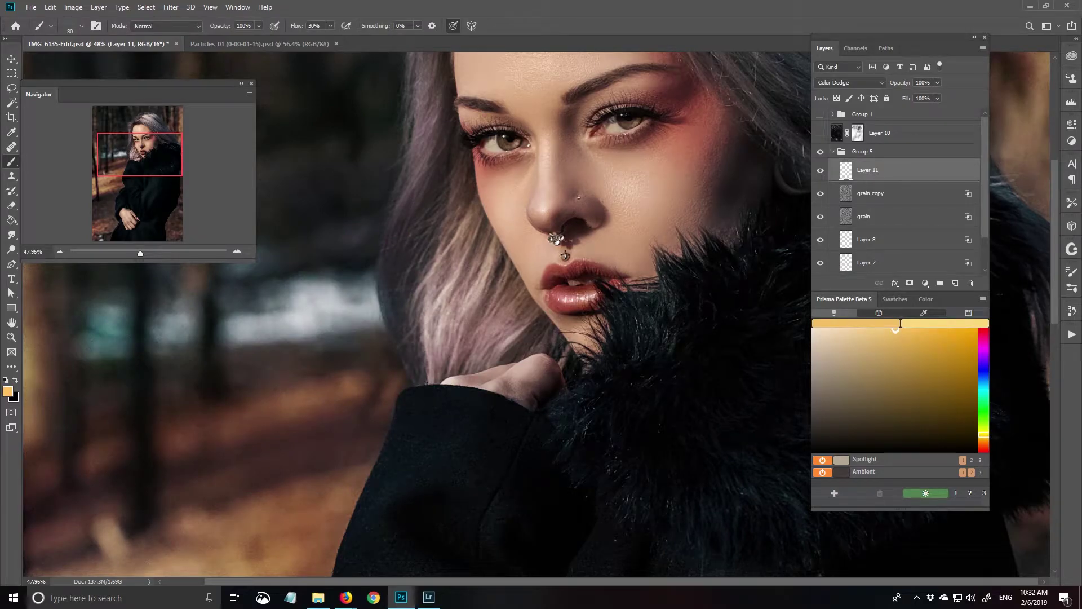
{"action": "scroll", "coordinate": [459, 378], "scroll_direction": "up", "scroll_amount": 5}
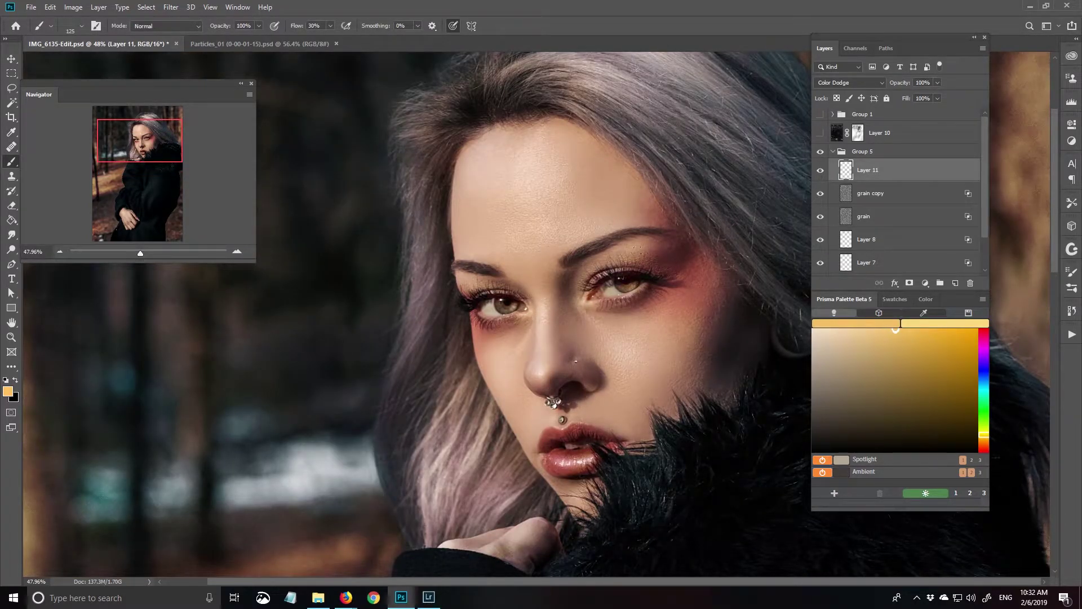
{"action": "scroll", "coordinate": [634, 352], "scroll_direction": "down", "scroll_amount": 2}
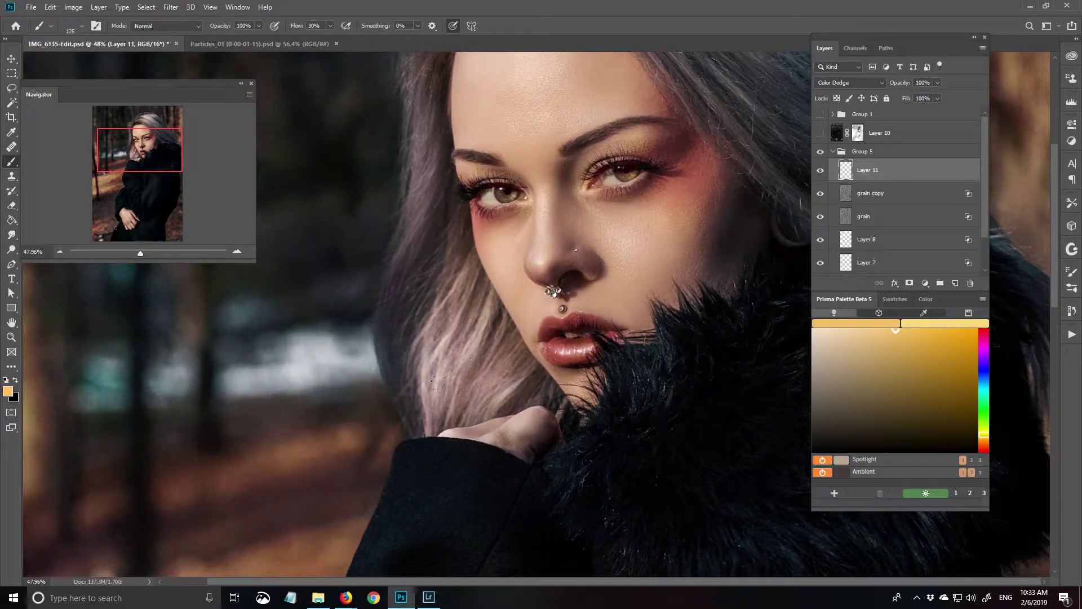
{"action": "scroll", "coordinate": [473, 389], "scroll_direction": "down", "scroll_amount": 2}
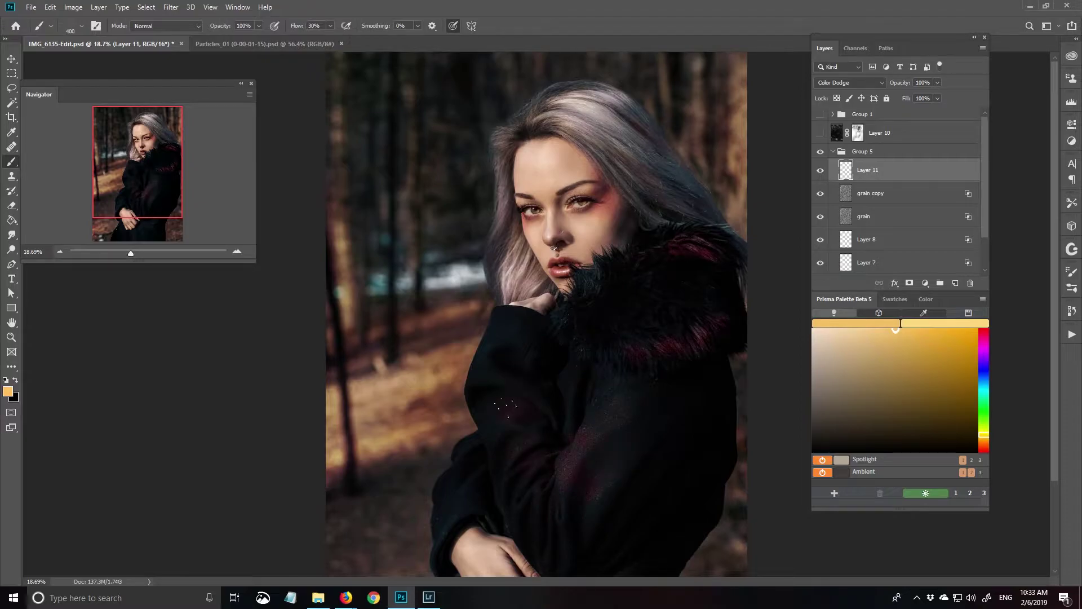
{"action": "scroll", "coordinate": [505, 405], "scroll_direction": "down", "scroll_amount": 3}
Give Layer 11 a split underlying Blend If black point and reduced fill.
{"action": "double_click", "coordinate": [909, 175]}
{"action": "left_click_drag", "start_coordinate": [169, 517], "coordinate": [231, 516]}
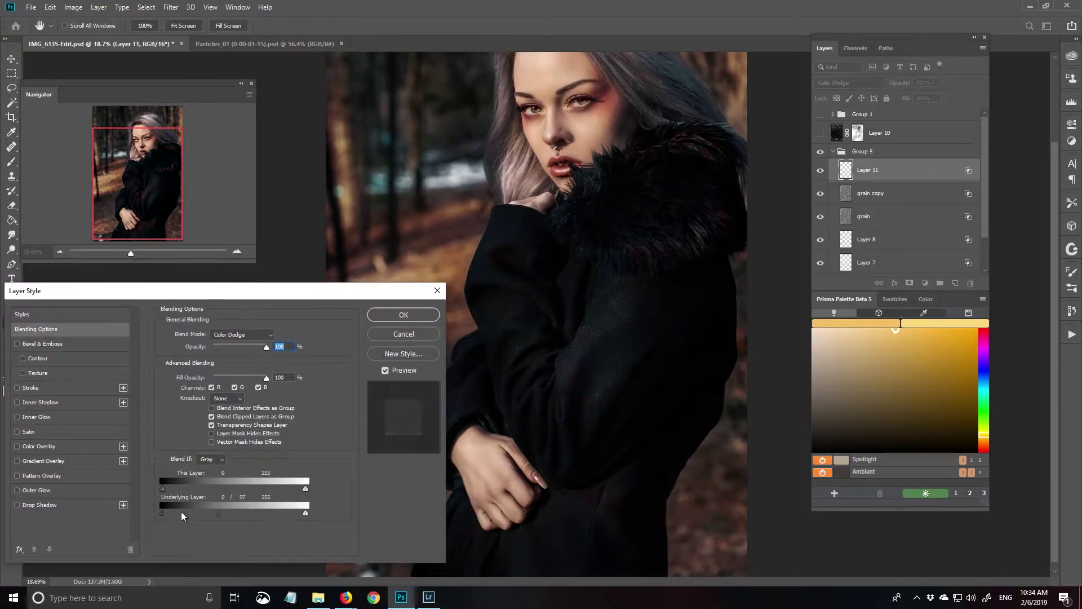
{"action": "left_click", "coordinate": [401, 312]}
{"action": "mouse_move", "coordinate": [592, 164]}
{"action": "left_mouse_down", "text": "ctrl+space"}
{"action": "mouse_move", "coordinate": [669, 158]}
{"action": "mouse_move", "coordinate": [705, 350]}
{"action": "left_mouse_up", "text": "ctrl+space"}
{"action": "left_click_drag", "start_coordinate": [906, 98], "coordinate": [885, 98]}
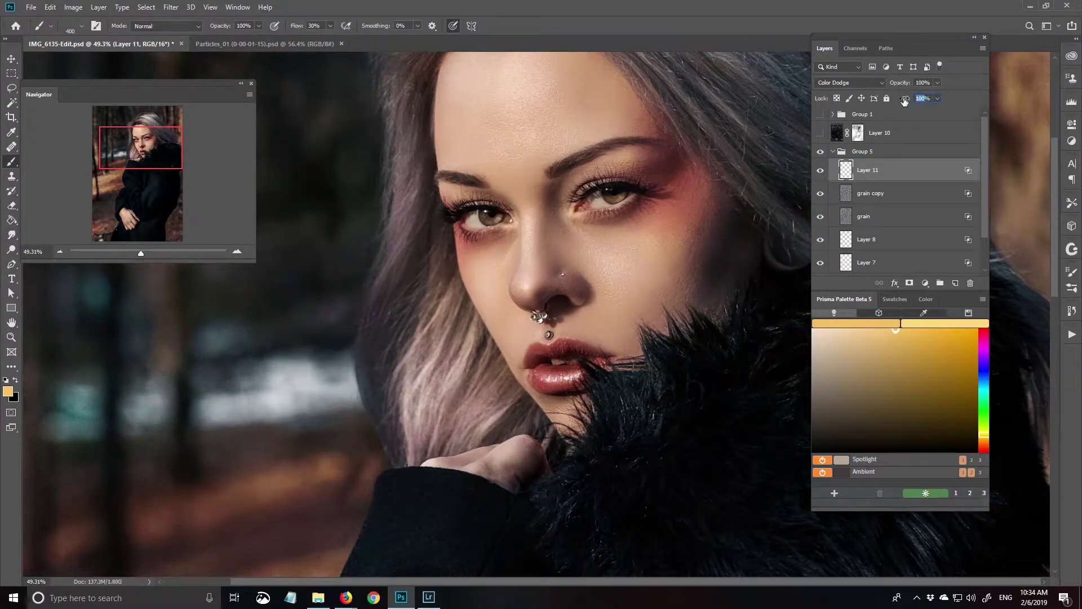
{"action": "double_click", "coordinate": [902, 169]}
{"action": "key", "text": "Return"}
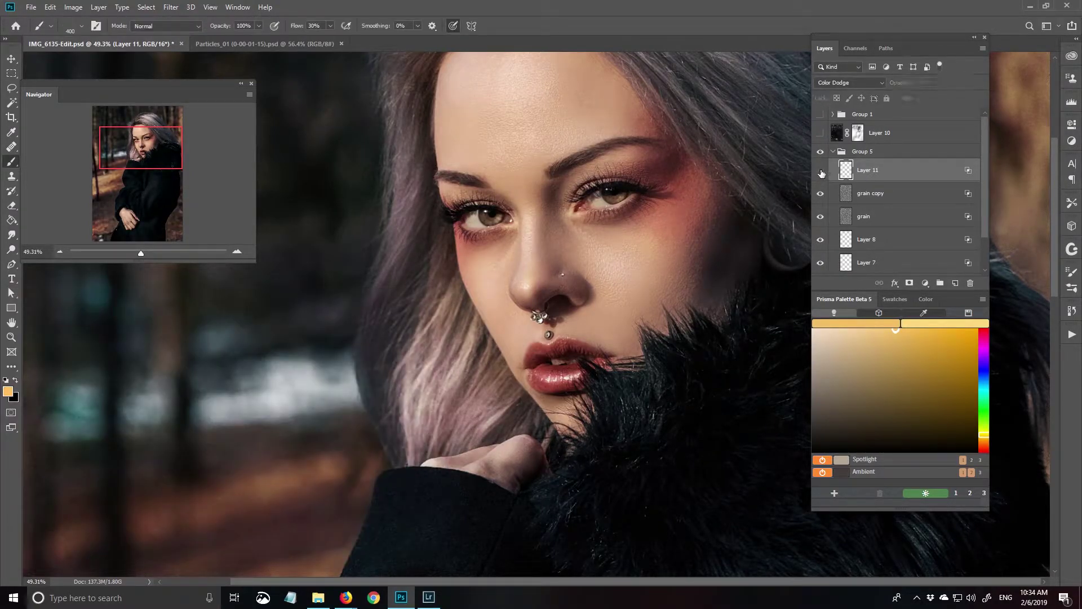
{"action": "key", "text": "ctrl+0"}
Reveal Group 1's particle Layer 10 and paint out particles at the upper right in black.
{"action": "left_click", "coordinate": [833, 151]}
{"action": "left_click", "coordinate": [820, 133]}
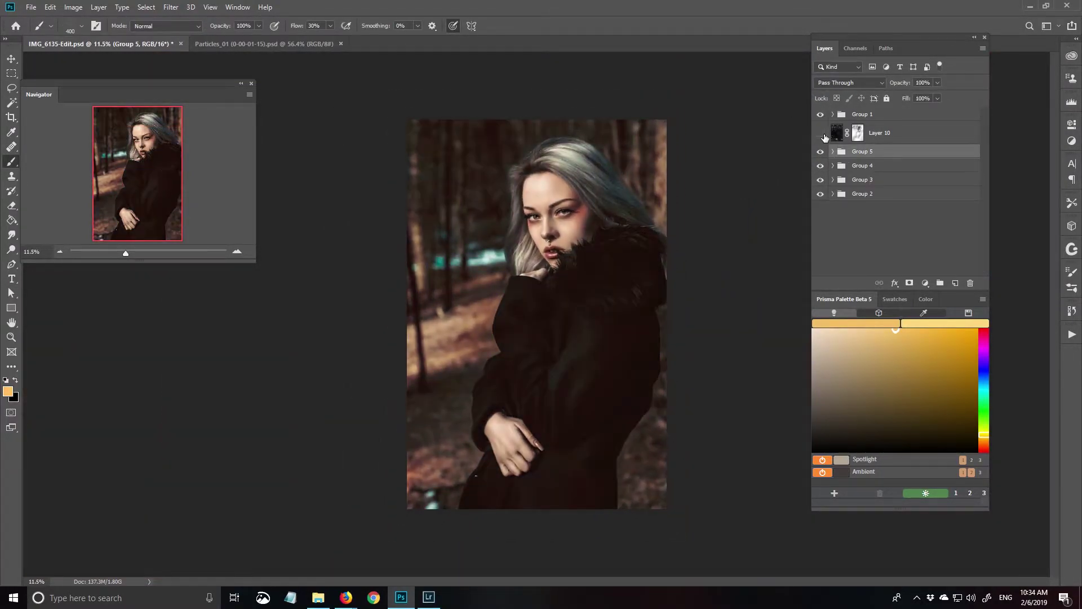
{"action": "left_click", "coordinate": [820, 113]}
{"action": "left_click", "coordinate": [660, 389]}
{"action": "key", "text": "Return"}
{"action": "key", "text": "alt+bracketright"}
{"action": "key", "text": "d"}
{"action": "key", "text": "bracketright"}
{"action": "key", "text": "bracketright"}
{"action": "key", "text": "bracketright"}
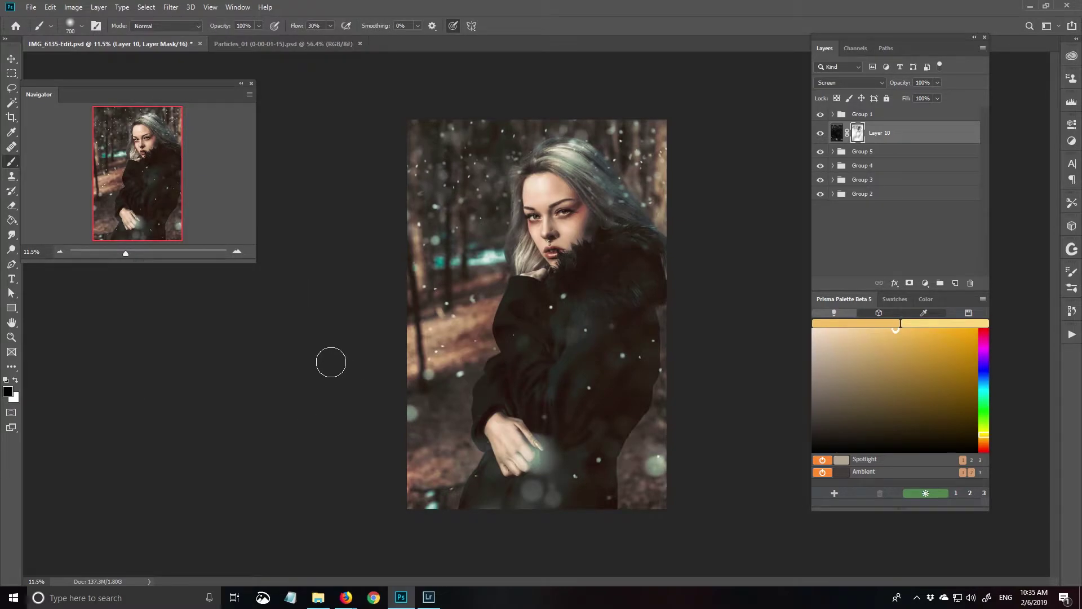
{"action": "left_click_drag", "start_coordinate": [648, 222], "coordinate": [668, 151]}
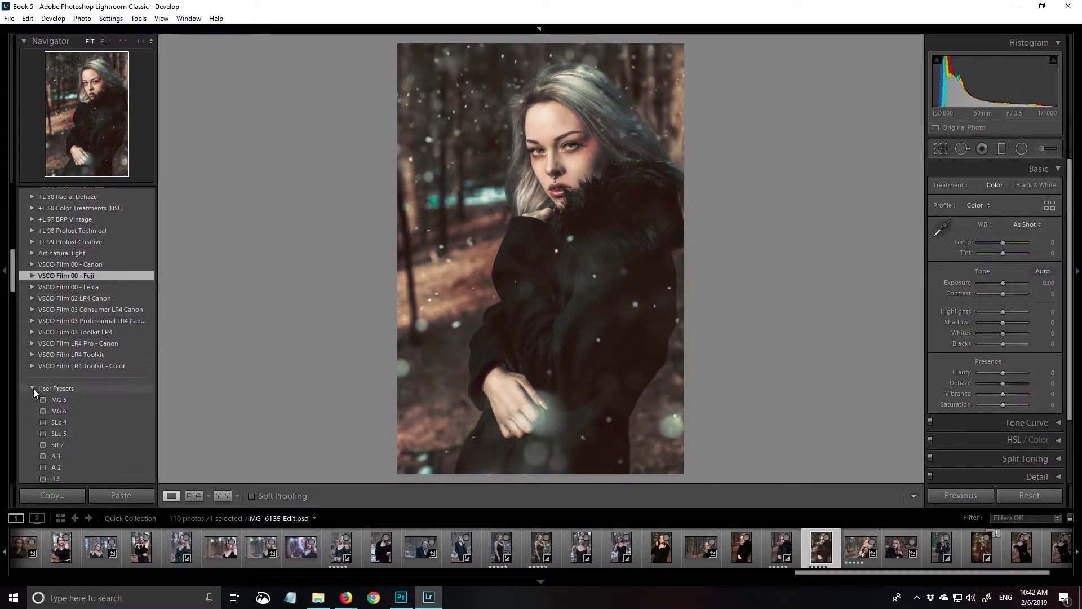
{"action": "left_click", "coordinate": [33, 388]}
{"action": "scroll", "coordinate": [748, 254], "scroll_direction": "up", "scroll_amount": 3}
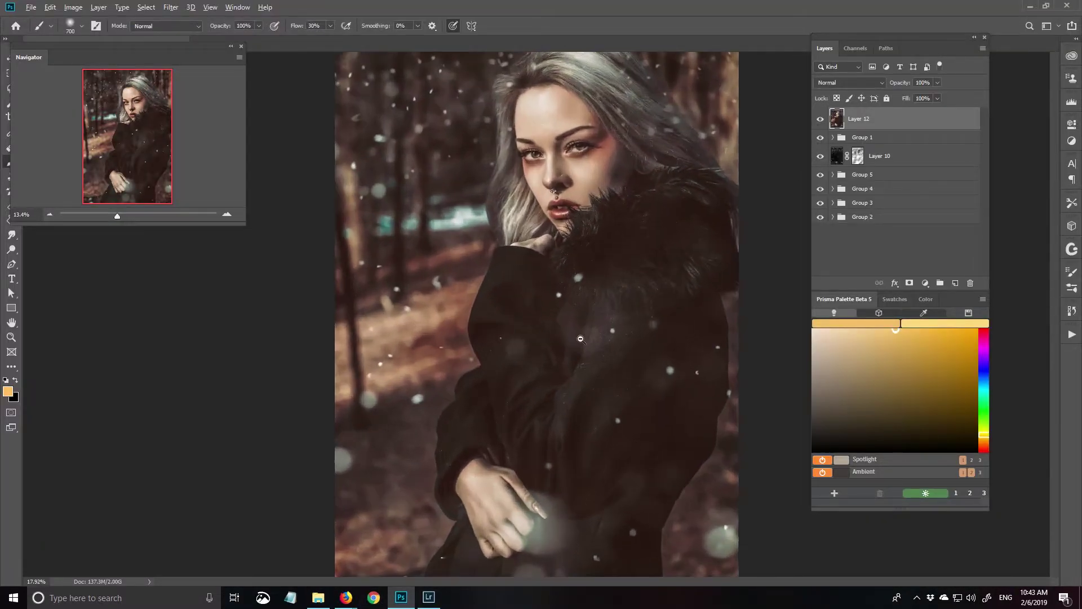
{"action": "left_click", "coordinate": [820, 118]}
{"action": "scroll", "coordinate": [652, 265], "scroll_direction": "down", "scroll_amount": 3}
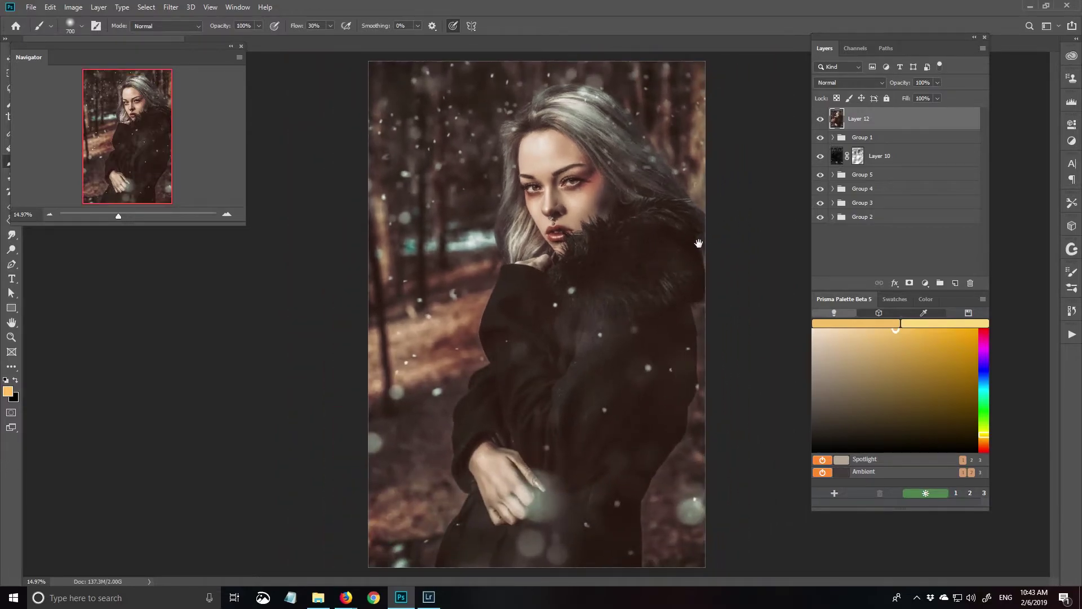